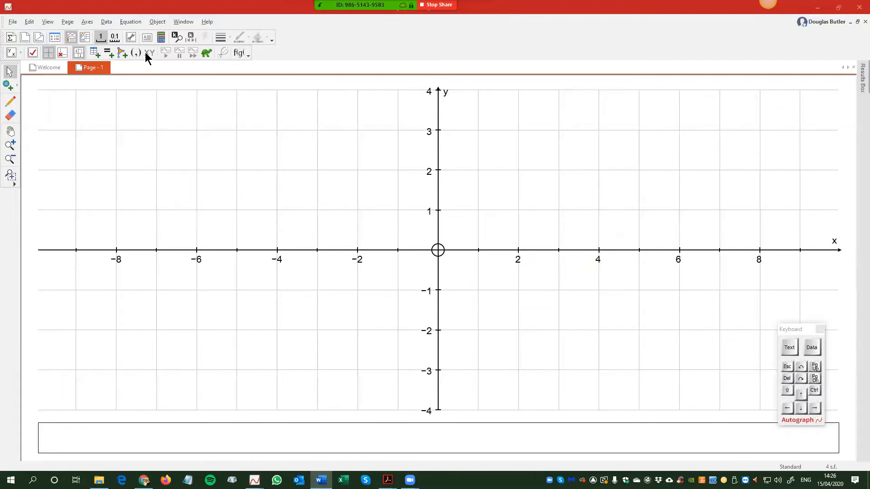
- Plot a free point at (-1, 1) and move it to (-2, 1)
{"action": "left_click", "coordinate": [7, 86]}
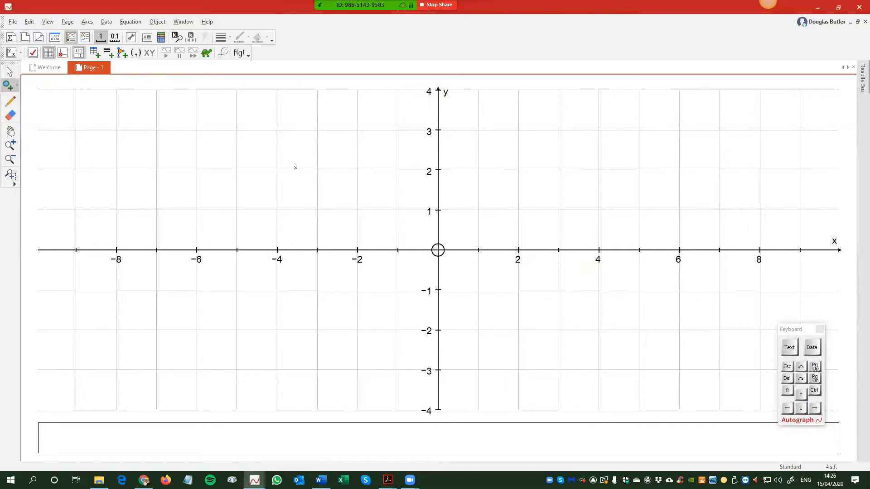
{"action": "left_click", "coordinate": [397, 210]}
{"action": "left_click", "coordinate": [9, 71]}
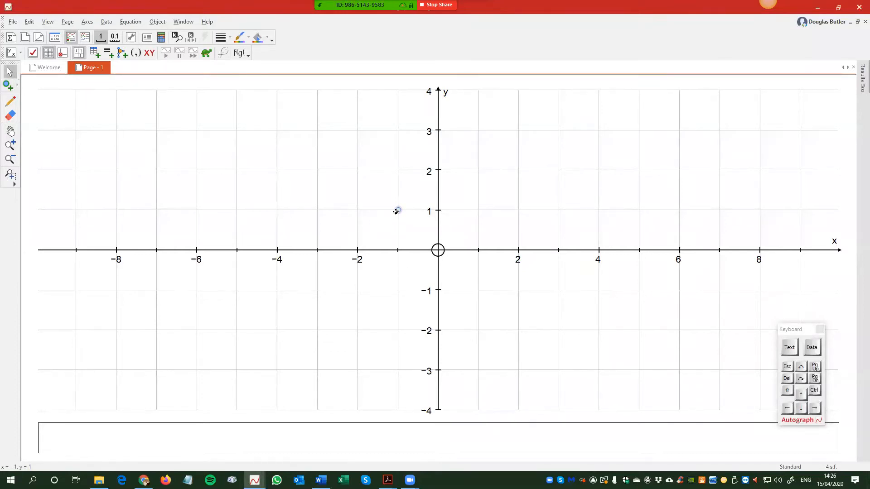
{"action": "left_click_drag", "start_coordinate": [396, 212], "coordinate": [362, 208]}
- Create an XY attribute point from the selected point, with x-attribute A: y and y-attribute A: x
{"action": "left_click", "coordinate": [150, 53]}
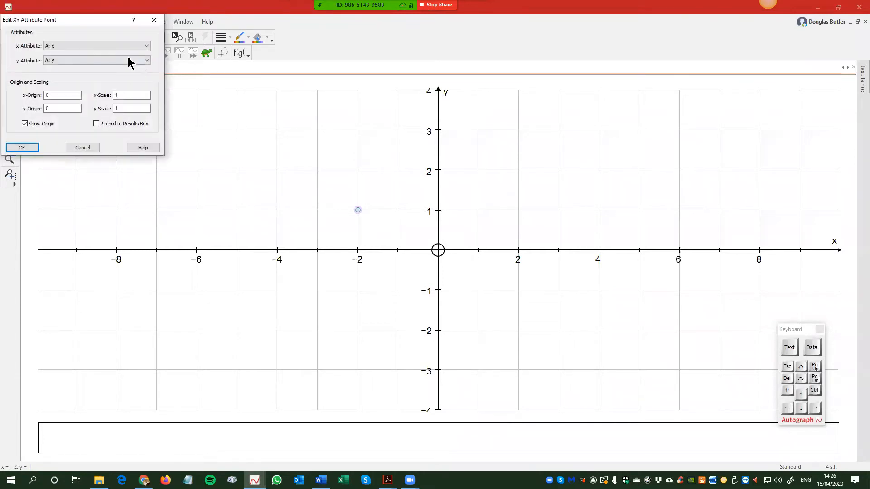
{"action": "left_click_drag", "start_coordinate": [97, 21], "coordinate": [255, 134]}
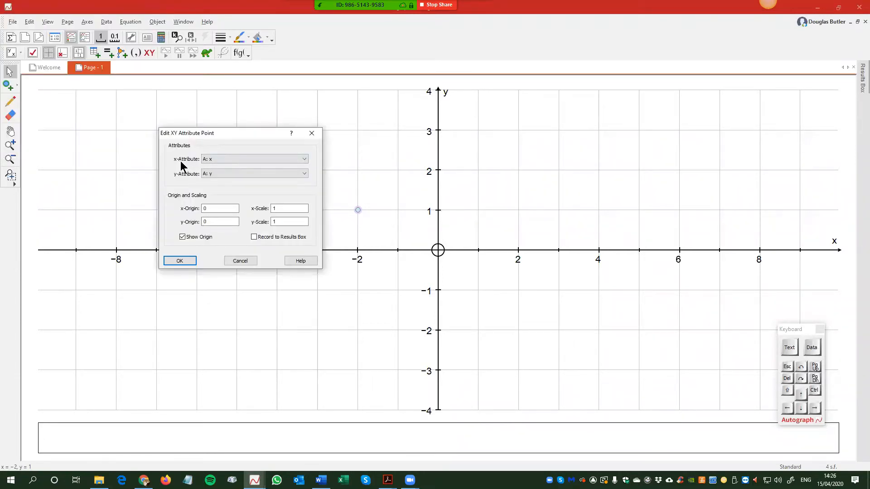
{"action": "left_click", "coordinate": [301, 159]}
{"action": "left_click", "coordinate": [224, 173]}
{"action": "left_click", "coordinate": [300, 176]}
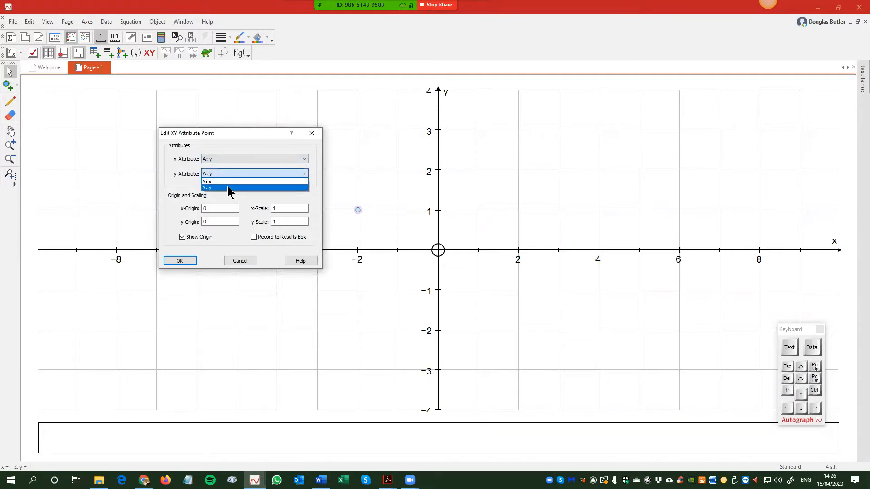
{"action": "left_click", "coordinate": [228, 182]}
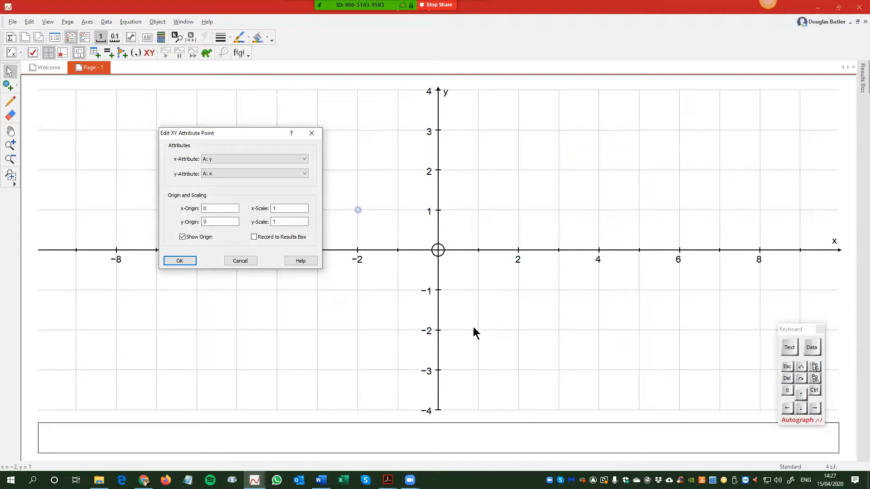
{"action": "left_click", "coordinate": [181, 262]}
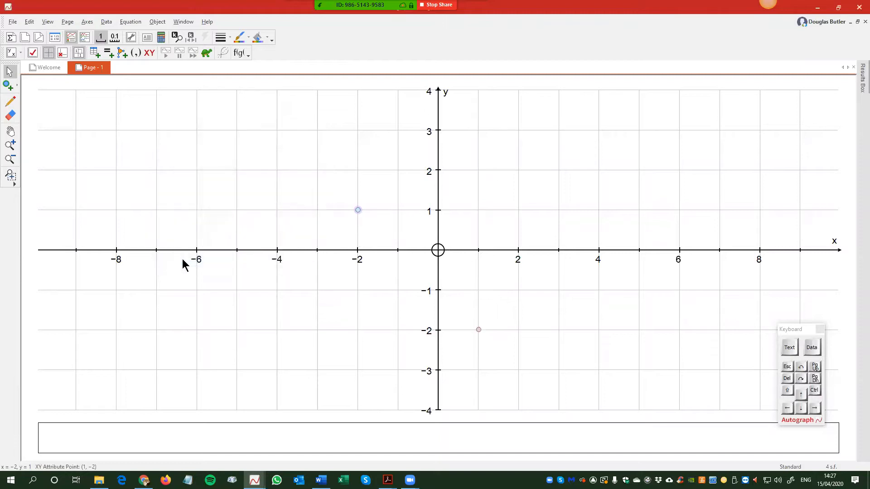
- Select only the original point and move it from (-2, 1) to (-1, 1)
{"action": "left_click", "coordinate": [369, 232]}
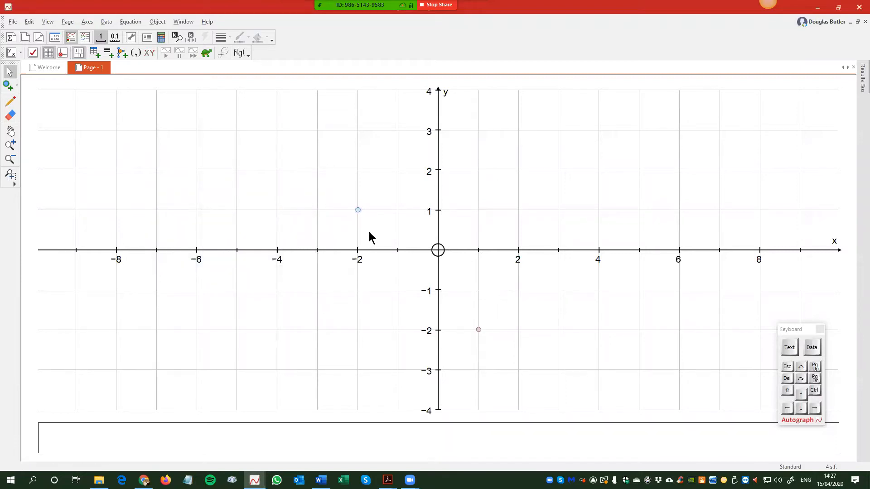
{"action": "left_click", "coordinate": [358, 210]}
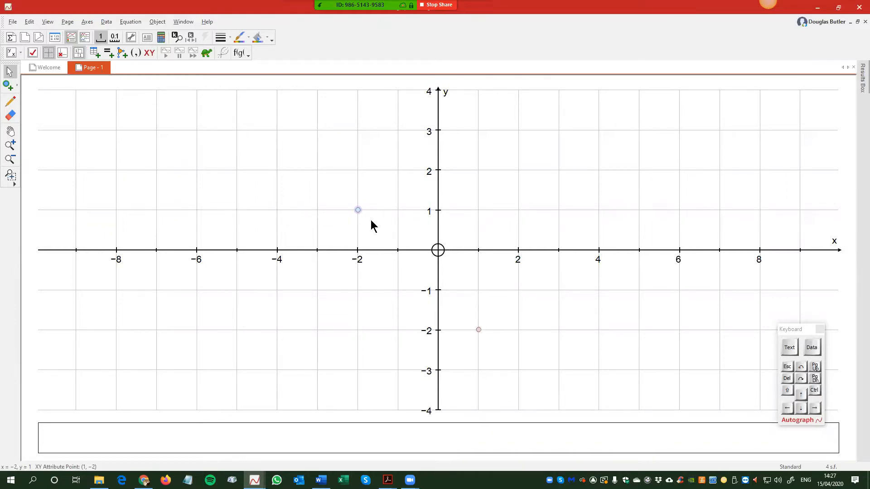
{"action": "left_click_drag", "start_coordinate": [356, 209], "coordinate": [402, 210]}
- Plot the equation y = 3x on the same axes
{"action": "right_click", "coordinate": [279, 140]}
{"action": "left_click", "coordinate": [306, 145]}
{"action": "type", "text": "x"}
{"action": "key", "text": "BackSpace"}
{"action": "type", "text": "3x"}
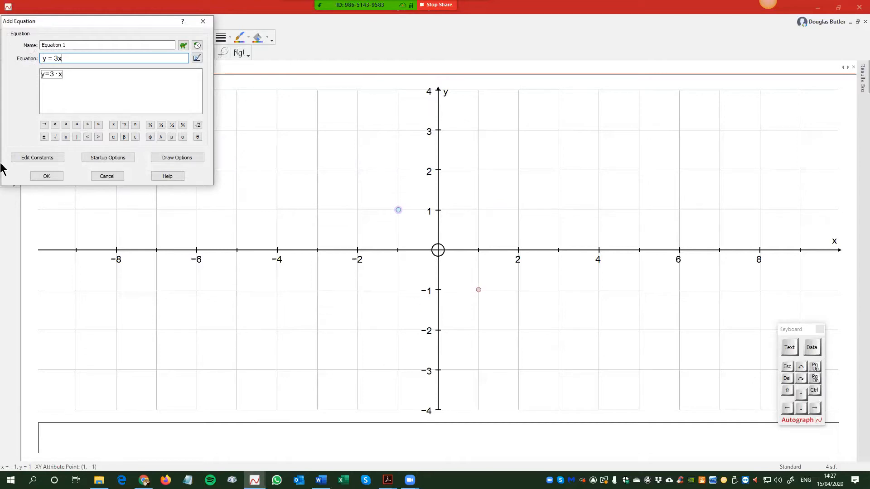
{"action": "left_click", "coordinate": [43, 176]}
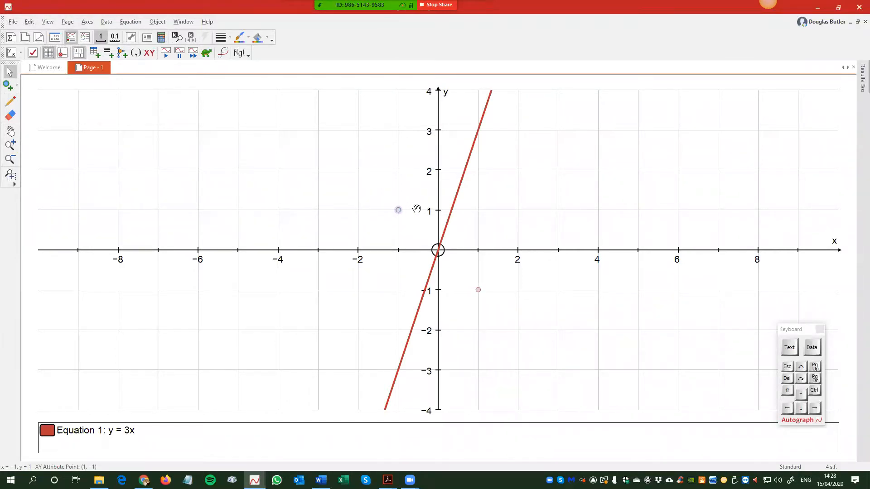
- Move the original point to (0.5, 1) using 0.1 snapping, and attach it to the line y = 3x
{"action": "left_click", "coordinate": [113, 40]}
{"action": "left_click_drag", "start_coordinate": [398, 211], "coordinate": [458, 211]}
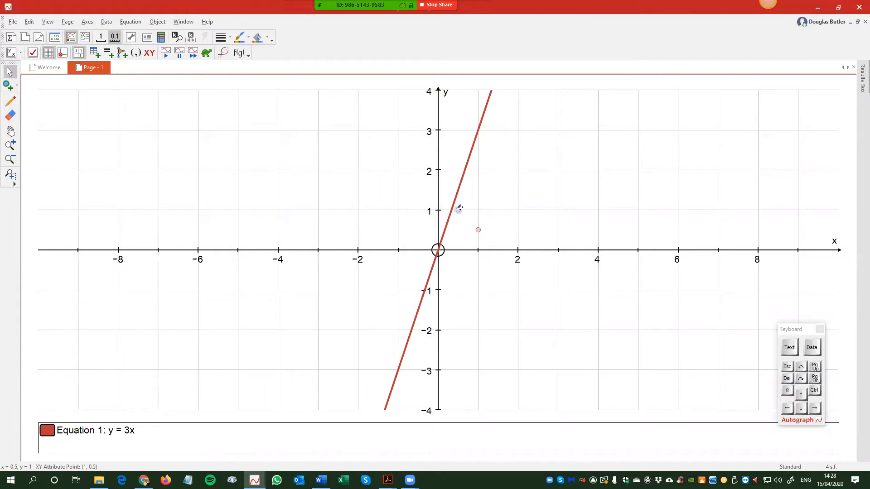
{"action": "left_click", "coordinate": [460, 189]}
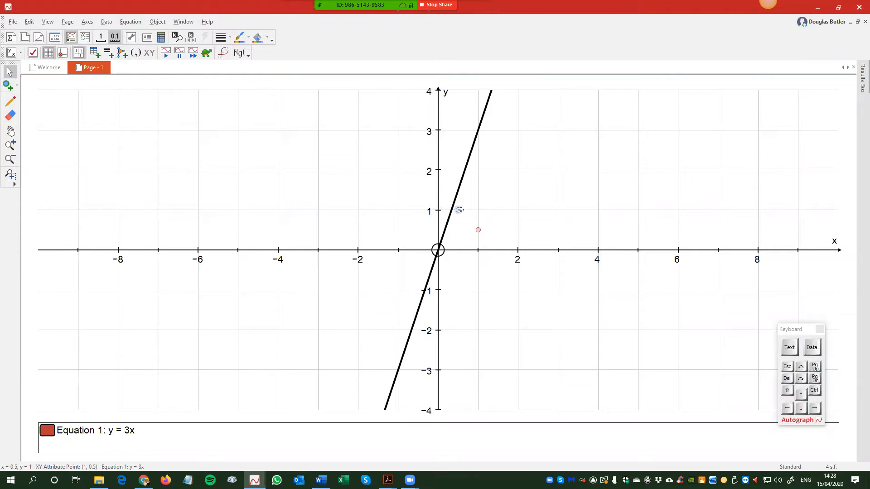
{"action": "right_click", "coordinate": [523, 153]}
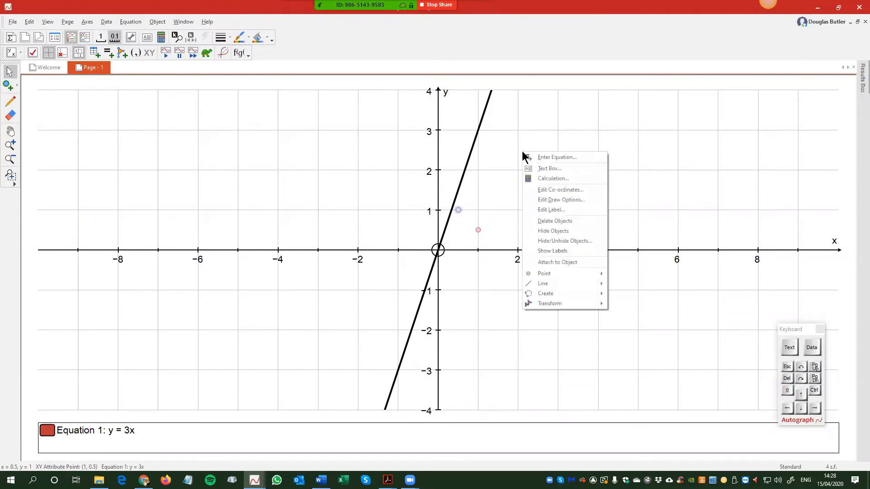
{"action": "left_click", "coordinate": [547, 263]}
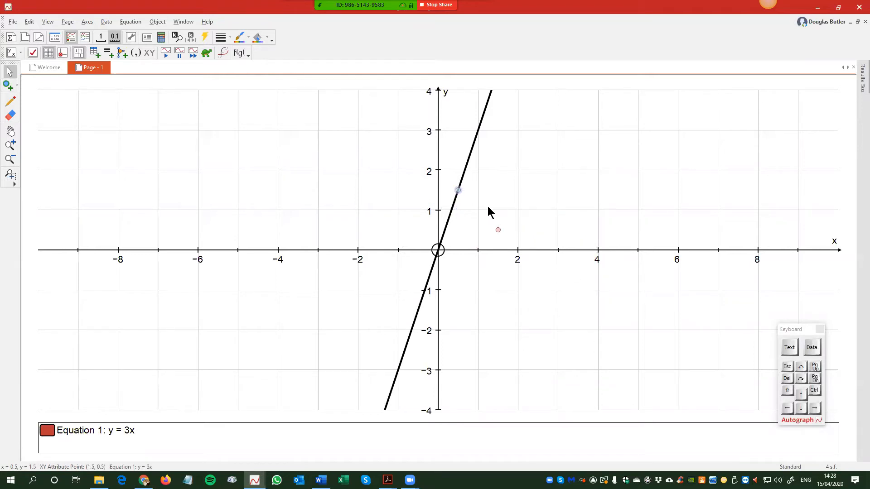
{"action": "left_click", "coordinate": [461, 195]}
{"action": "mouse_move", "coordinate": [460, 190]}
{"action": "left_mouse_down"}
{"action": "mouse_move", "coordinate": [483, 118]}
{"action": "mouse_move", "coordinate": [390, 394]}
{"action": "mouse_move", "coordinate": [474, 180]}
{"action": "mouse_move", "coordinate": [423, 275]}
{"action": "mouse_move", "coordinate": [387, 315]}
{"action": "mouse_move", "coordinate": [476, 136]}
{"action": "mouse_move", "coordinate": [457, 193]}
{"action": "left_mouse_up"}
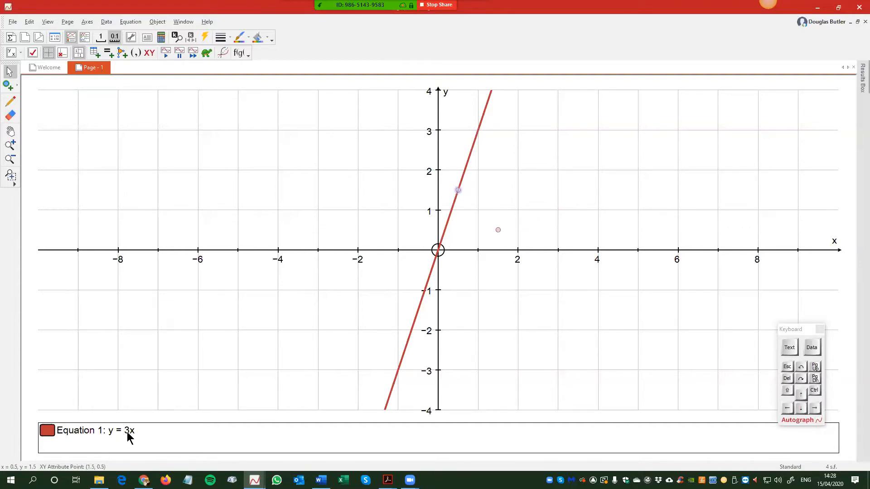
- Plot the equation x = 3y with slow plot, and move the attached point along y = 3x to (0.7, 2.1)
{"action": "right_click", "coordinate": [271, 117]}
{"action": "left_click", "coordinate": [279, 120]}
{"action": "type", "text": "x = 3y"}
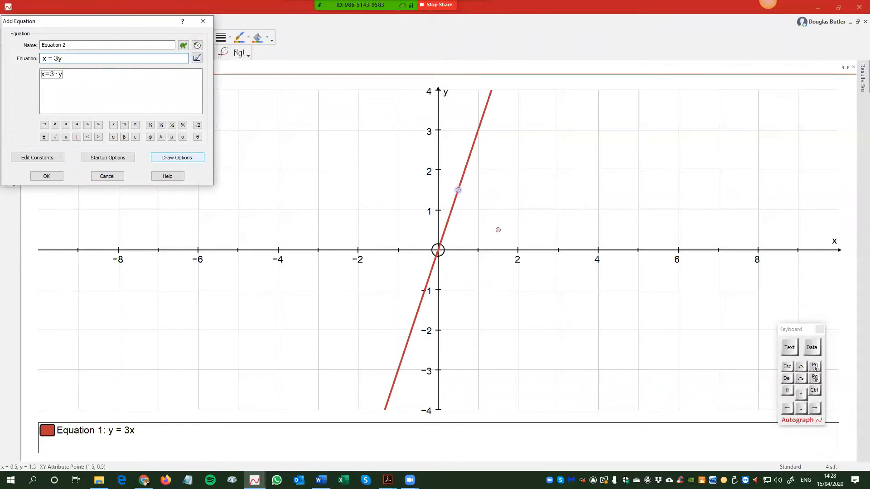
{"action": "left_click", "coordinate": [183, 45]}
{"action": "left_click", "coordinate": [46, 176]}
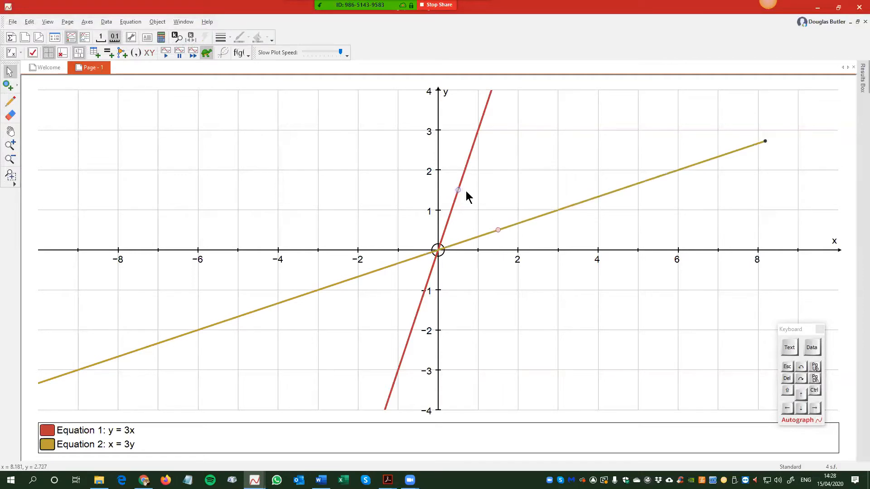
{"action": "left_click_drag", "start_coordinate": [459, 189], "coordinate": [466, 149]}
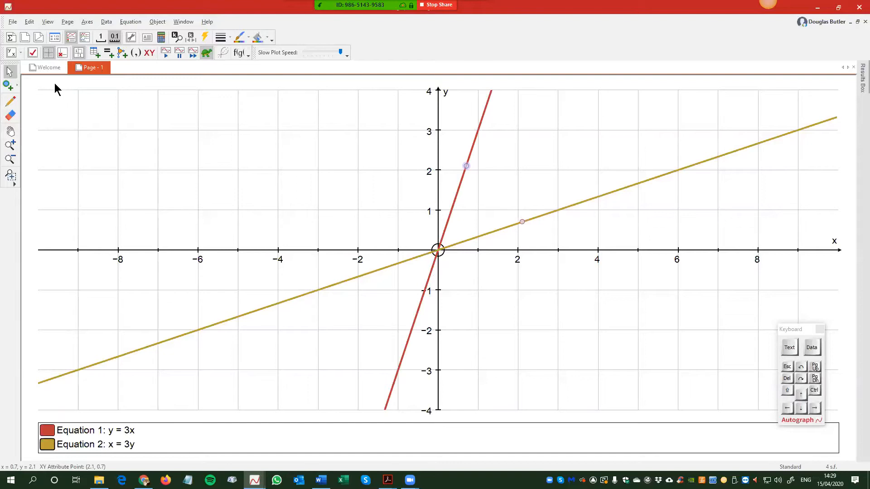
- Add a new graph page, plot the equation y = x² on it, and turn off slow plot
{"action": "left_click", "coordinate": [24, 38]}
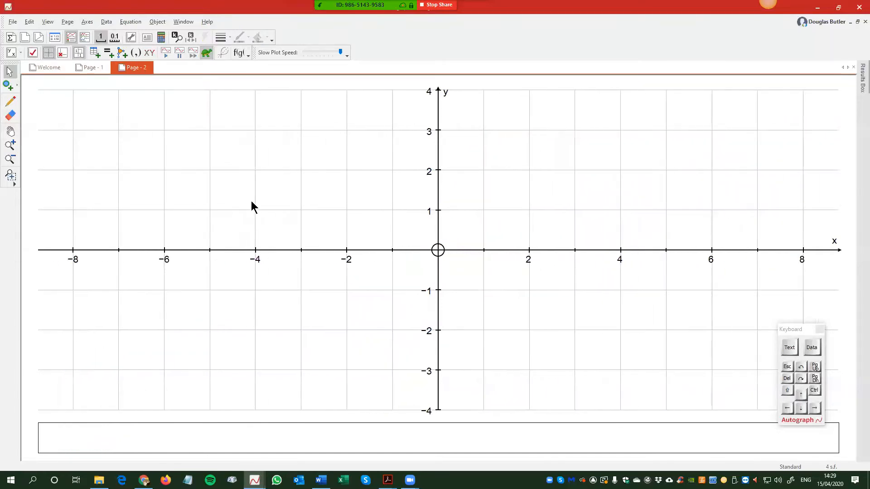
{"action": "right_click", "coordinate": [278, 198]}
{"action": "left_click", "coordinate": [302, 202]}
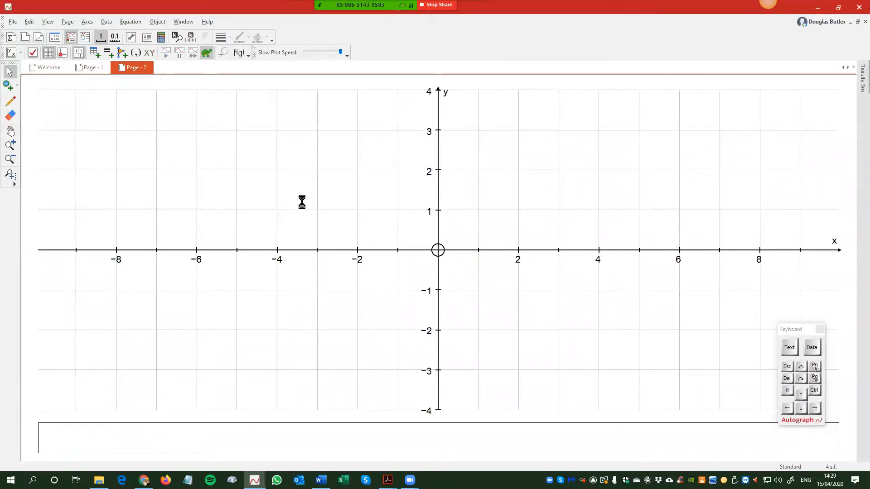
{"action": "type", "text": "y = x^2"}
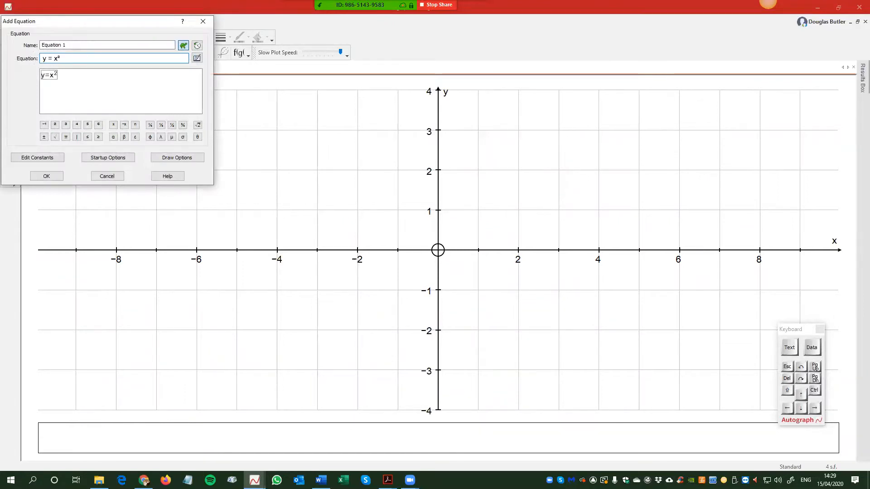
{"action": "key", "text": "Return"}
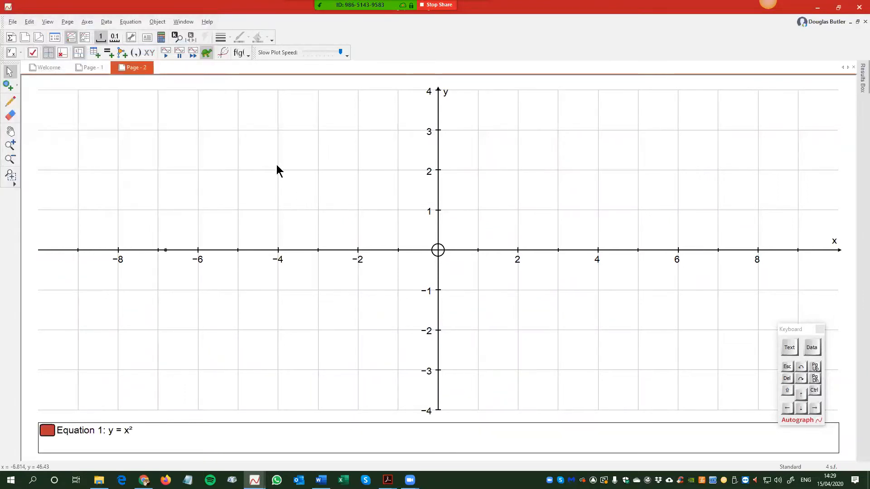
{"action": "left_click", "coordinate": [206, 53]}
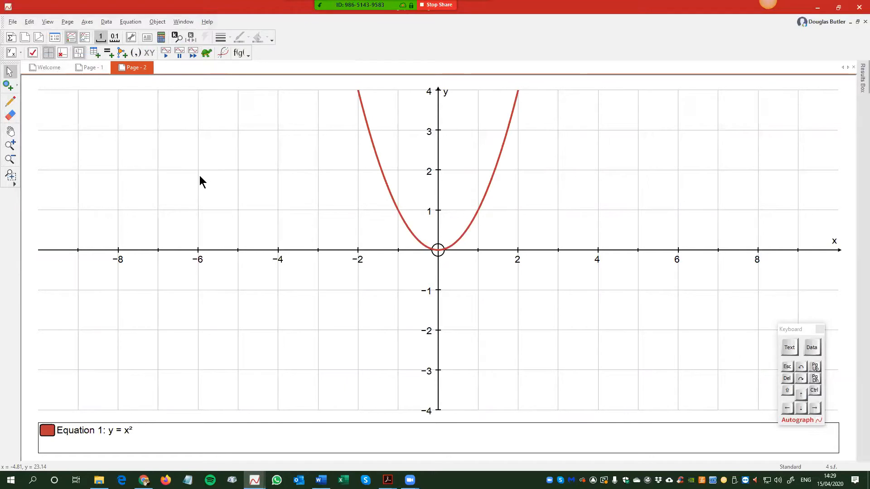
- Place a point on the parabola at (-1, 1) and create its XY attribute point with x-attribute A: y and y-attribute A: x
{"action": "left_click", "coordinate": [8, 85]}
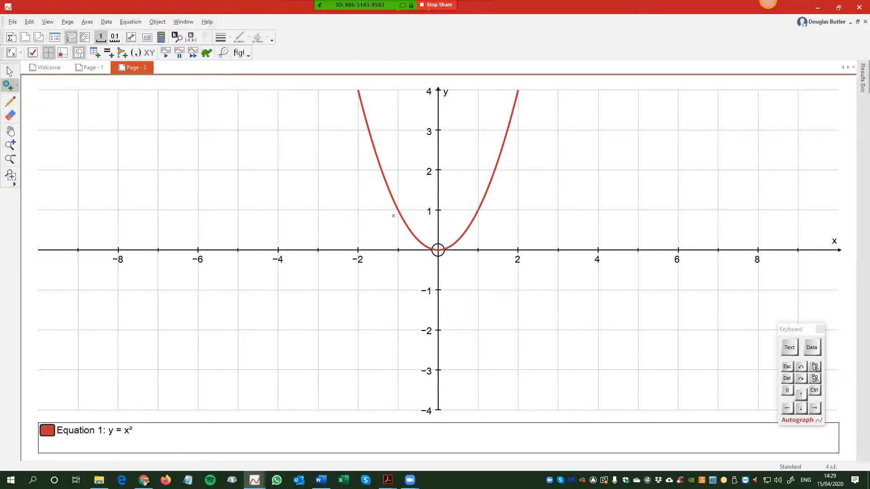
{"action": "left_click", "coordinate": [399, 211]}
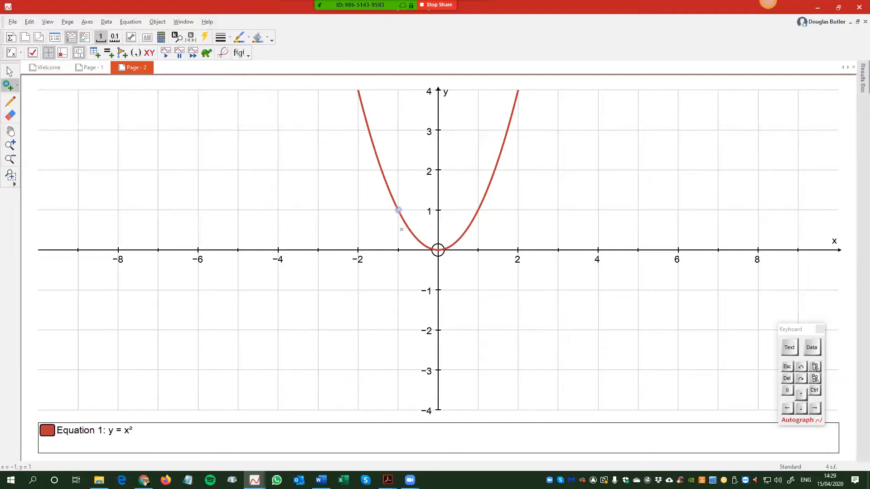
{"action": "right_click", "coordinate": [415, 143]}
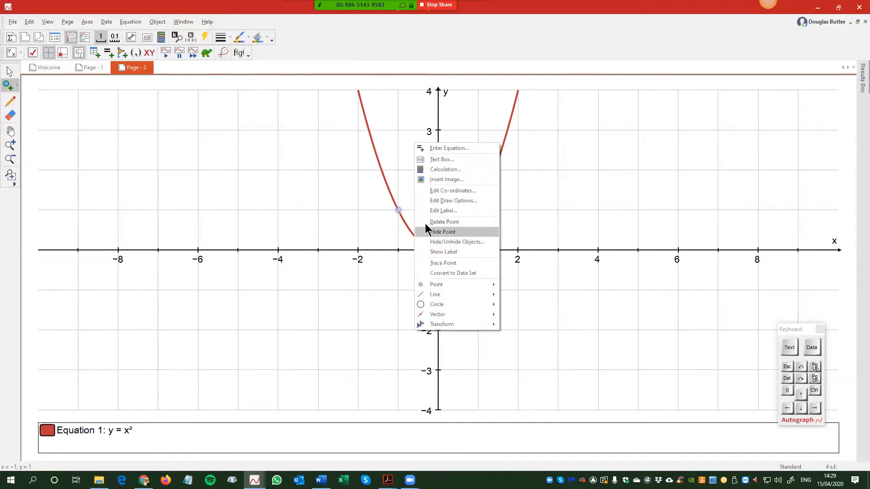
{"action": "mouse_move", "coordinate": [460, 311]}
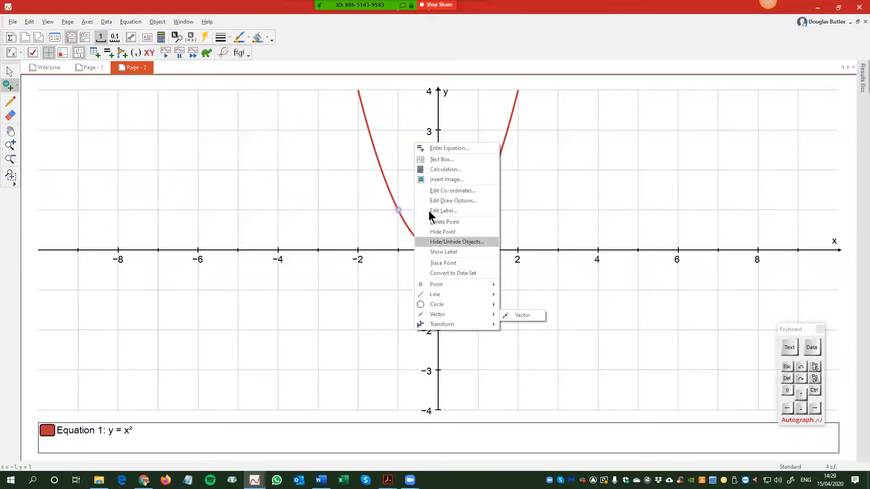
{"action": "mouse_move", "coordinate": [461, 284]}
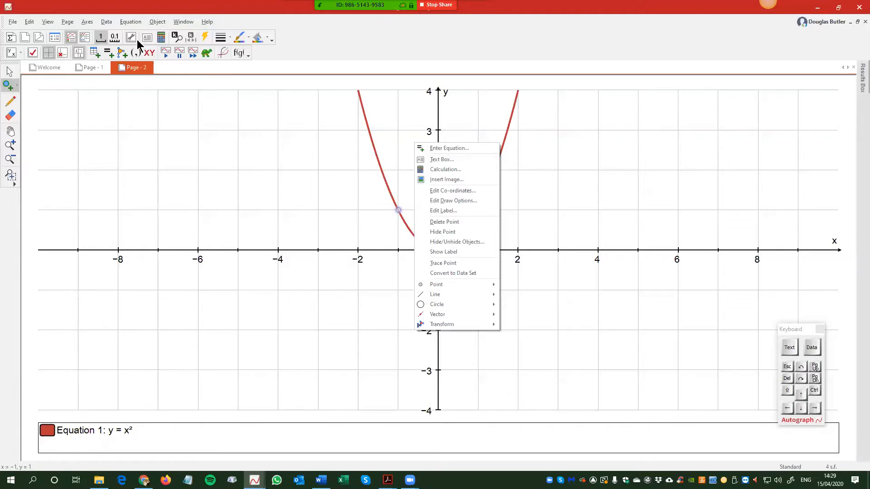
{"action": "mouse_move", "coordinate": [467, 285]}
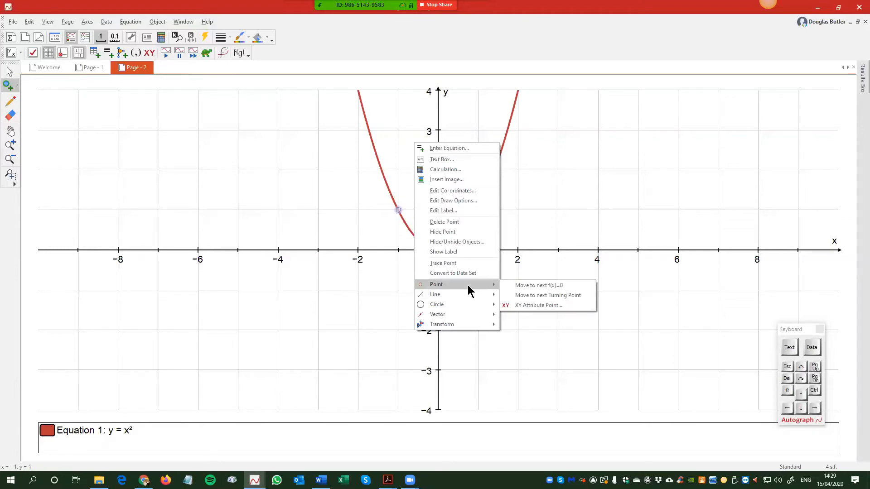
{"action": "left_click", "coordinate": [513, 305]}
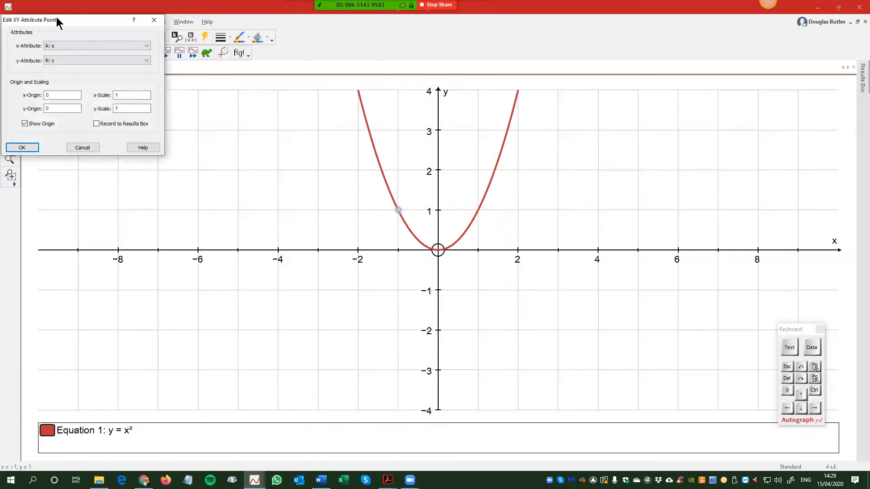
{"action": "left_click_drag", "start_coordinate": [60, 20], "coordinate": [256, 167]}
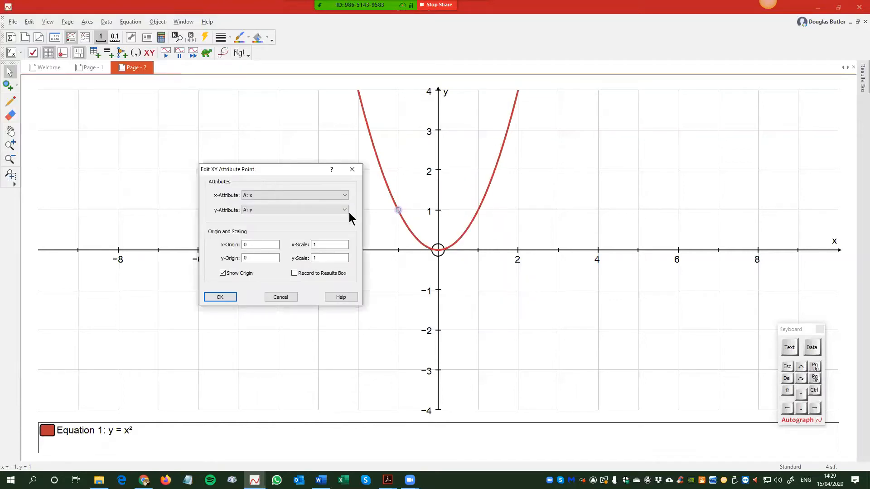
{"action": "left_click", "coordinate": [340, 198]}
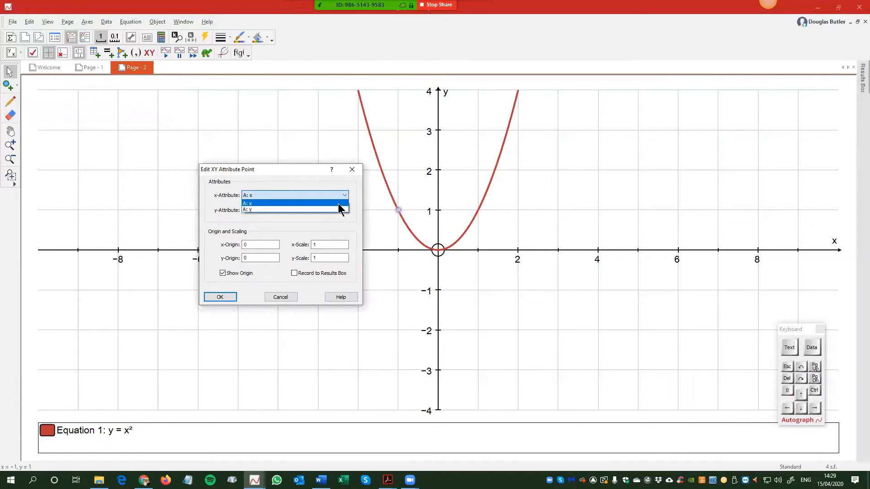
{"action": "left_click", "coordinate": [336, 208]}
{"action": "left_click", "coordinate": [343, 212]}
{"action": "left_click", "coordinate": [337, 218]}
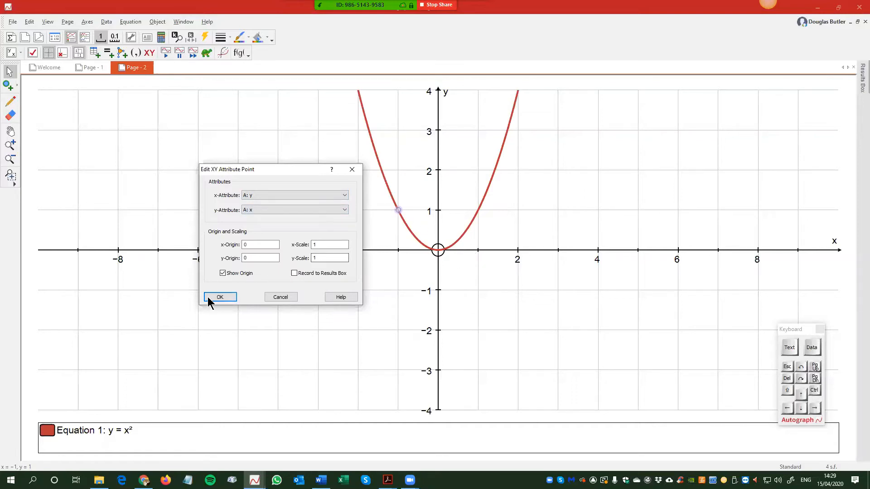
{"action": "left_click", "coordinate": [224, 300]}
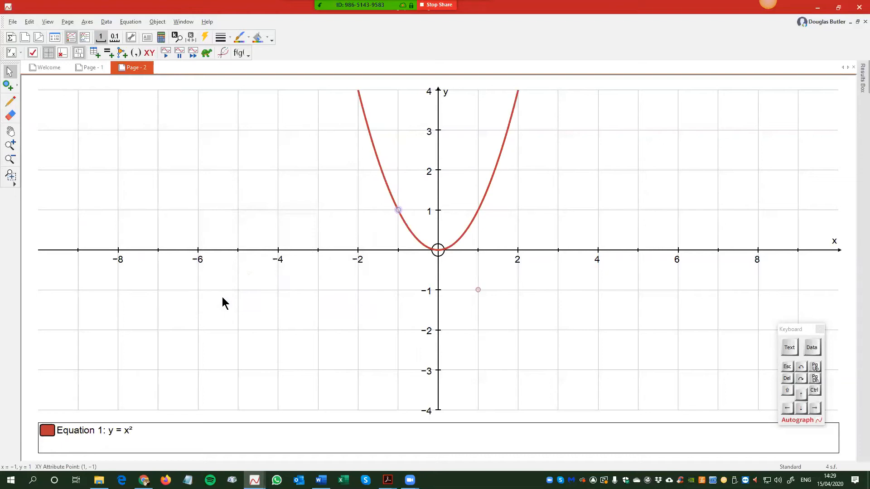
- Set the snapping increment to 0.1 and move the attached point back and forth along the parabola y = x²
{"action": "left_click", "coordinate": [114, 38]}
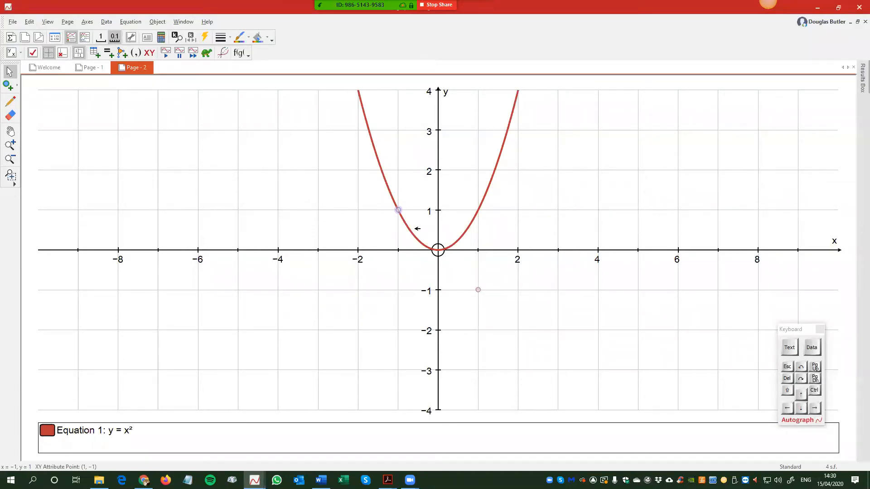
{"action": "mouse_move", "coordinate": [398, 210]}
{"action": "left_mouse_down"}
{"action": "mouse_move", "coordinate": [359, 138]}
{"action": "mouse_move", "coordinate": [407, 233]}
{"action": "mouse_move", "coordinate": [445, 244]}
{"action": "mouse_move", "coordinate": [473, 216]}
{"action": "mouse_move", "coordinate": [511, 118]}
{"action": "mouse_move", "coordinate": [467, 213]}
{"action": "mouse_move", "coordinate": [427, 247]}
{"action": "mouse_move", "coordinate": [365, 186]}
{"action": "mouse_move", "coordinate": [391, 228]}
{"action": "mouse_move", "coordinate": [384, 217]}
{"action": "left_mouse_up"}
{"action": "left_click_drag", "start_coordinate": [388, 186], "coordinate": [397, 204]}
- Trace the XY attribute point as individual points with a size of 7 pts
{"action": "left_click_drag", "start_coordinate": [453, 274], "coordinate": [502, 313]}
{"action": "right_click", "coordinate": [541, 130]}
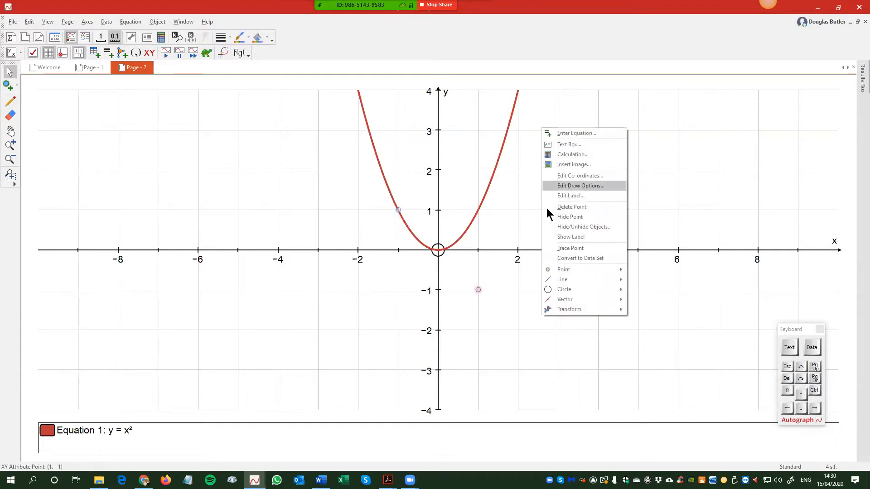
{"action": "left_click", "coordinate": [566, 250]}
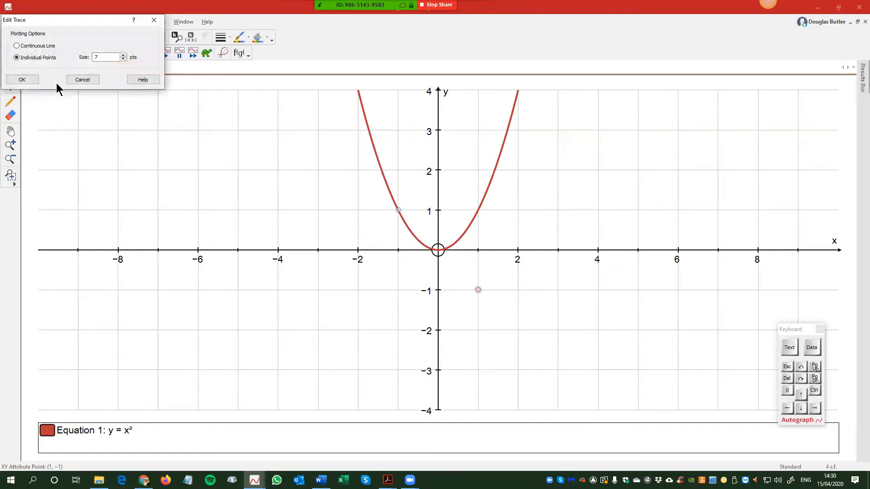
{"action": "left_click", "coordinate": [21, 80]}
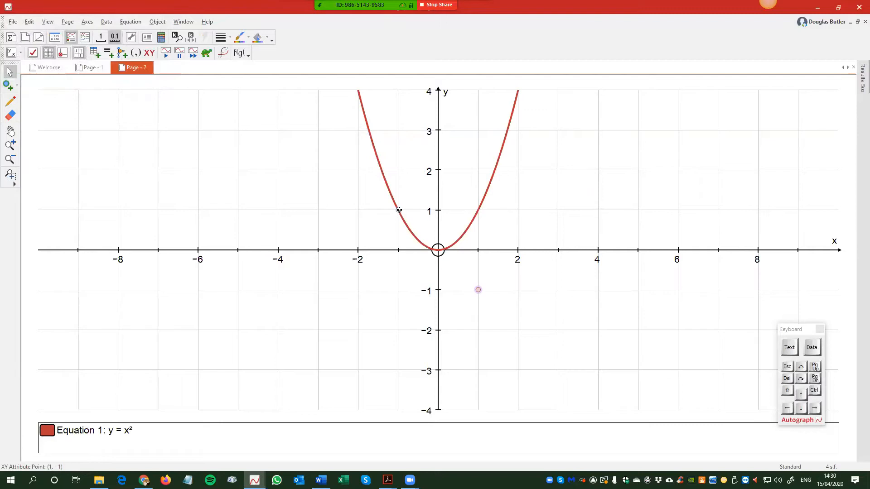
- Move the attached point along the parabola to (-1.3, 1.69) to draw the trace, and delete the trace
{"action": "mouse_move", "coordinate": [385, 166]}
{"action": "left_mouse_down"}
{"action": "mouse_move", "coordinate": [410, 236]}
{"action": "mouse_move", "coordinate": [499, 205]}
{"action": "mouse_move", "coordinate": [471, 238]}
{"action": "mouse_move", "coordinate": [384, 206]}
{"action": "left_mouse_up"}
{"action": "left_click", "coordinate": [359, 226]}
{"action": "left_click", "coordinate": [470, 283]}
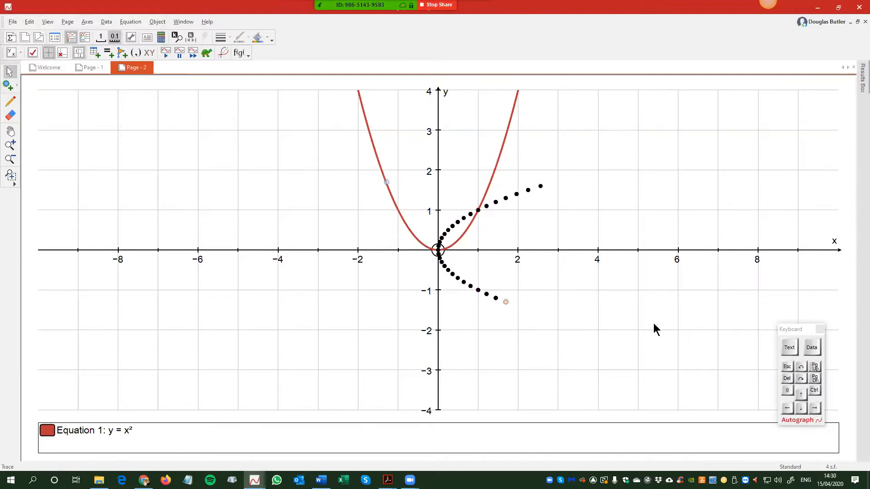
{"action": "left_click", "coordinate": [786, 378]}
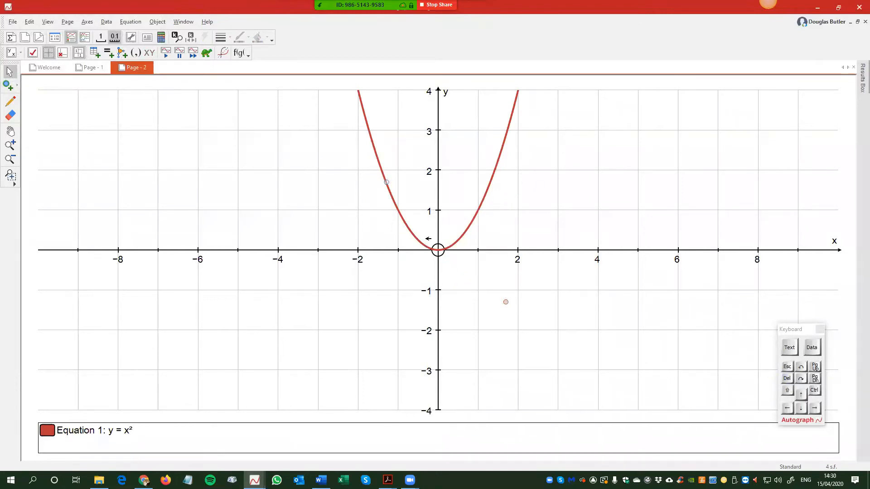
- Create a locus from the attached point and its XY attribute point, with x-min -3 and x-max 3
{"action": "left_click", "coordinate": [385, 182]}
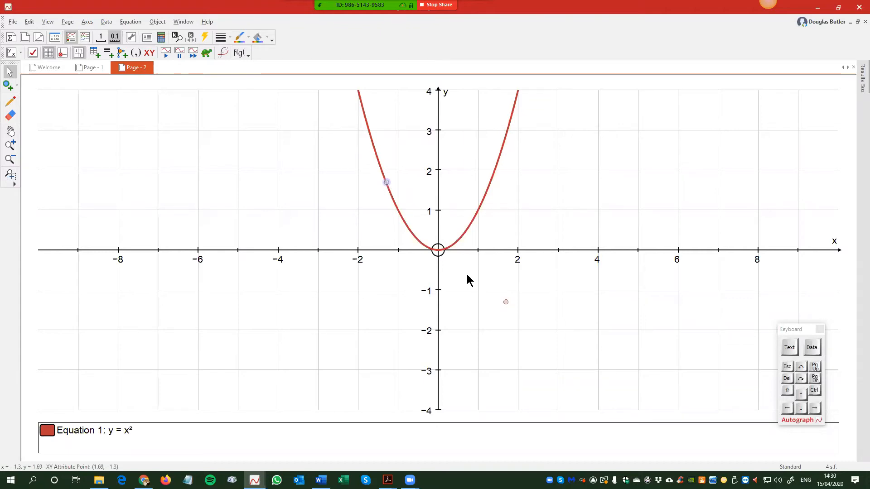
{"action": "left_click", "coordinate": [506, 302]}
{"action": "right_click", "coordinate": [560, 104]}
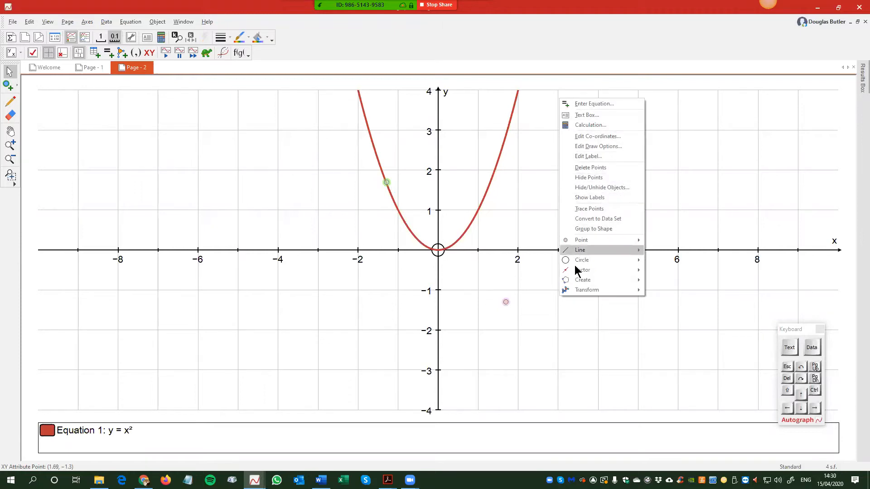
{"action": "mouse_move", "coordinate": [580, 285]}
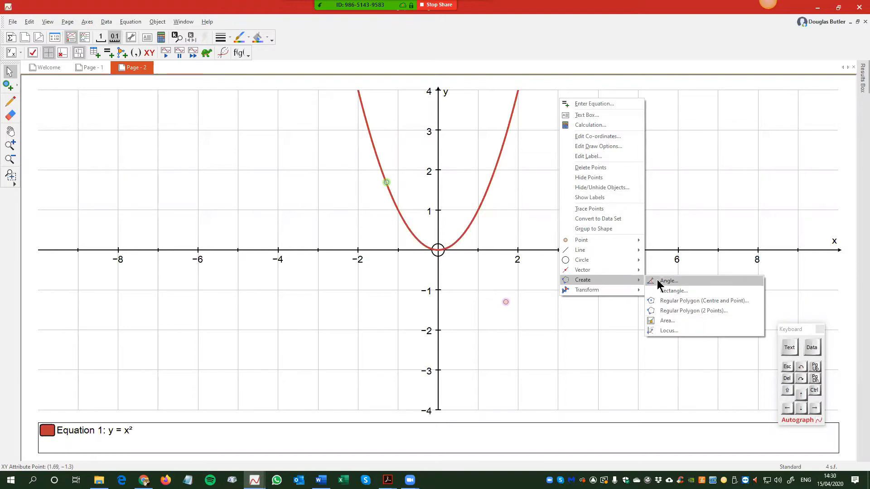
{"action": "mouse_move", "coordinate": [612, 287]}
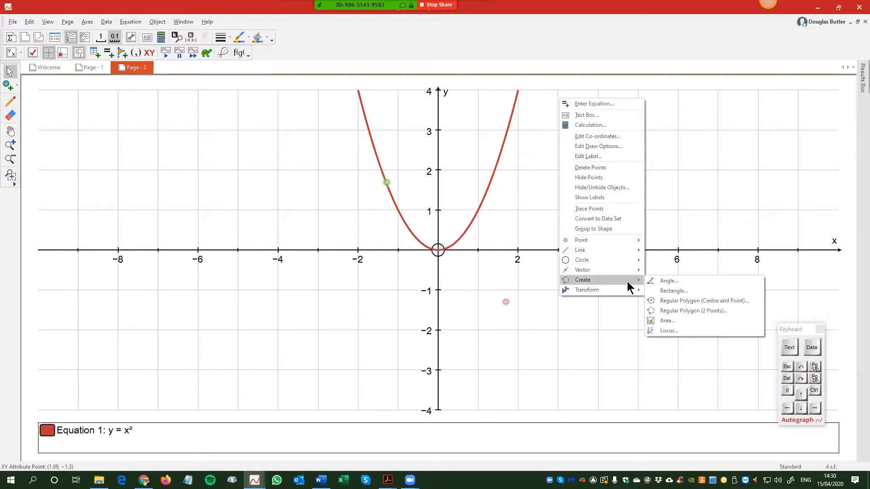
{"action": "left_click", "coordinate": [666, 331]}
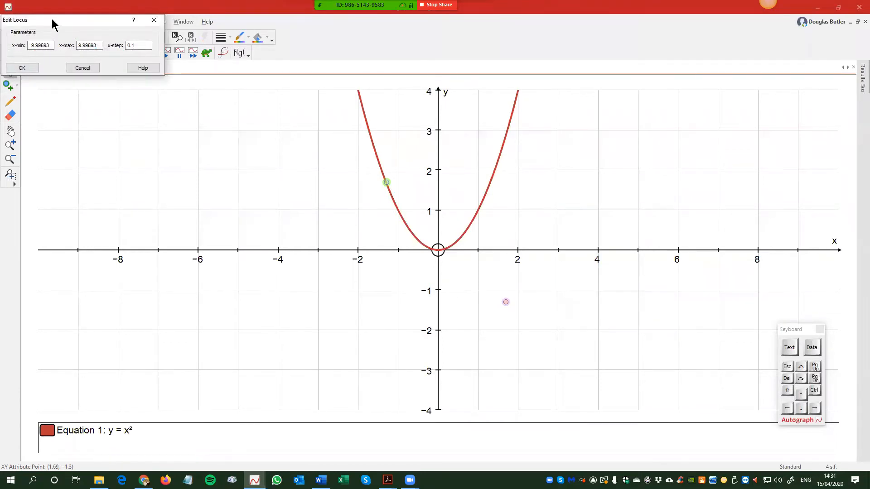
{"action": "left_click_drag", "start_coordinate": [210, 264], "coordinate": [176, 269]}
{"action": "type", "text": "-3"}
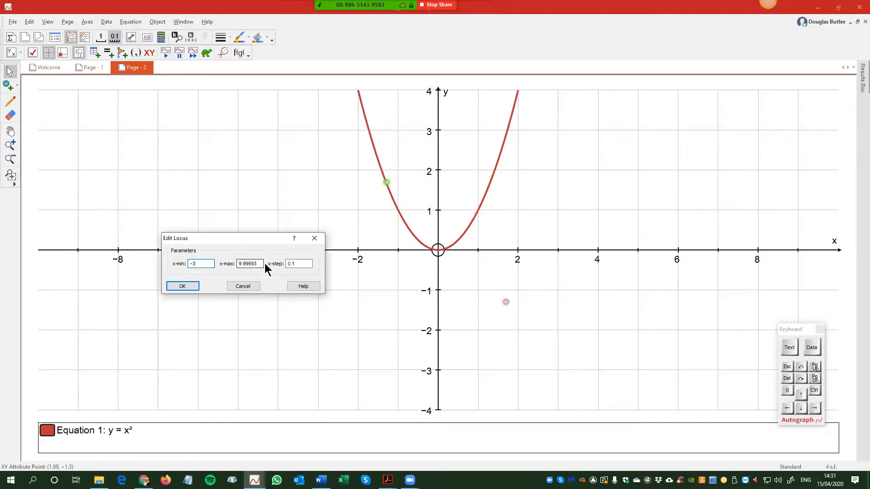
{"action": "key", "text": "Tab"}
{"action": "type", "text": "3"}
{"action": "left_click", "coordinate": [186, 286]}
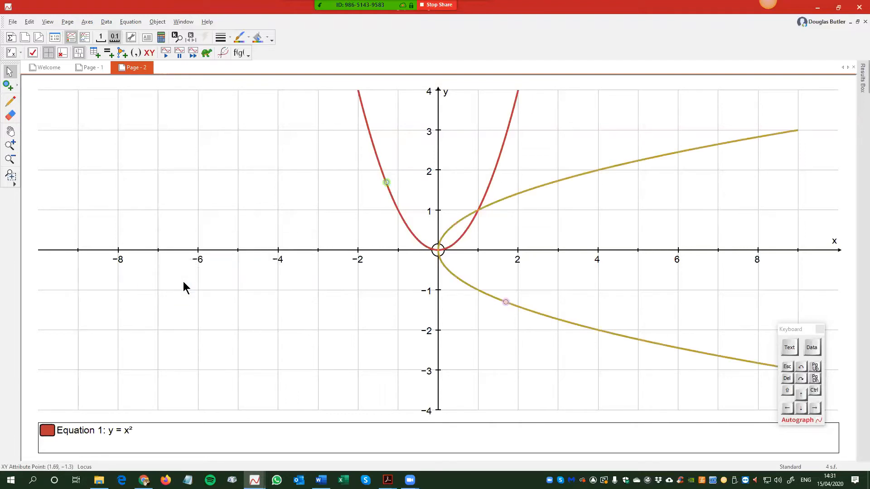
- Move the attached point along the parabola to (0.7, 0.49) and clear the selection
{"action": "left_click", "coordinate": [382, 187]}
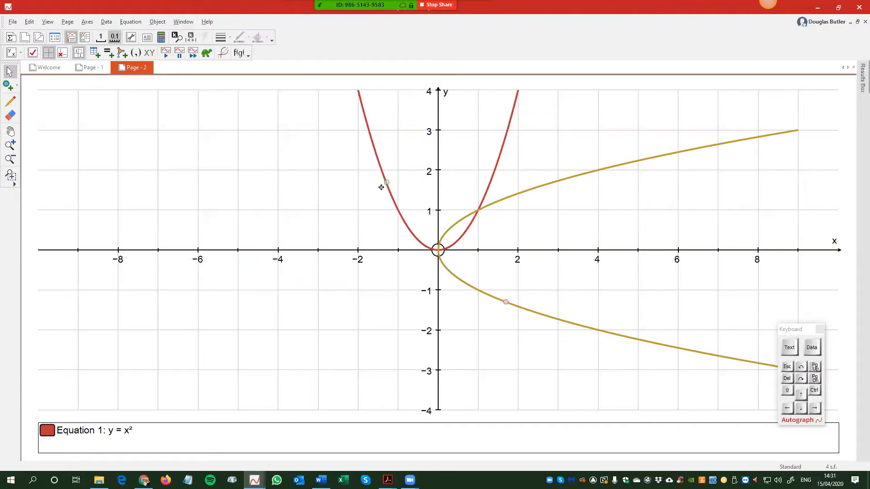
{"action": "left_click_drag", "start_coordinate": [383, 185], "coordinate": [465, 194]}
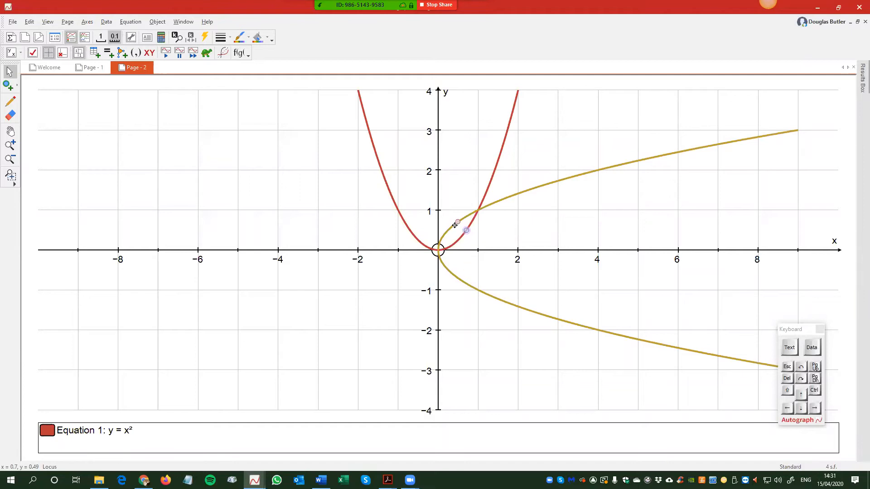
{"action": "left_click", "coordinate": [392, 278]}
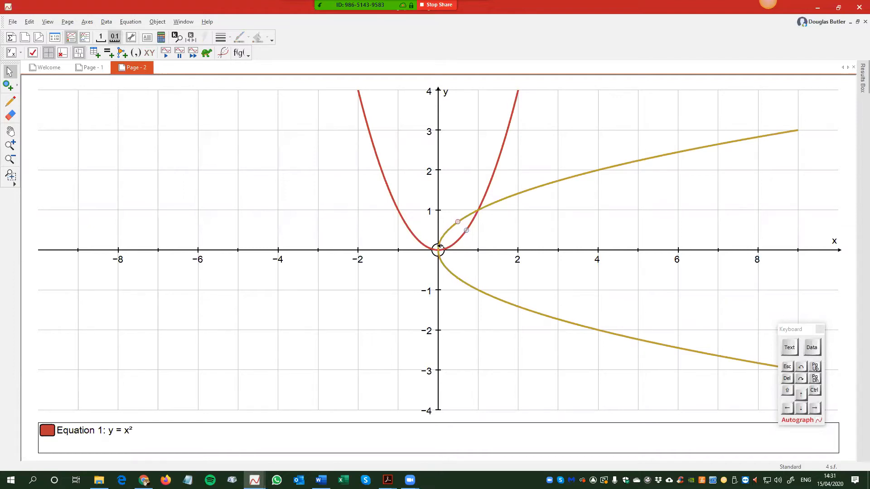
- Restrict y = x² with manual startup settings and x-start 0, and move its attached point to about (1.5, 2.25)
{"action": "left_click", "coordinate": [505, 146]}
{"action": "double_click", "coordinate": [504, 146]}
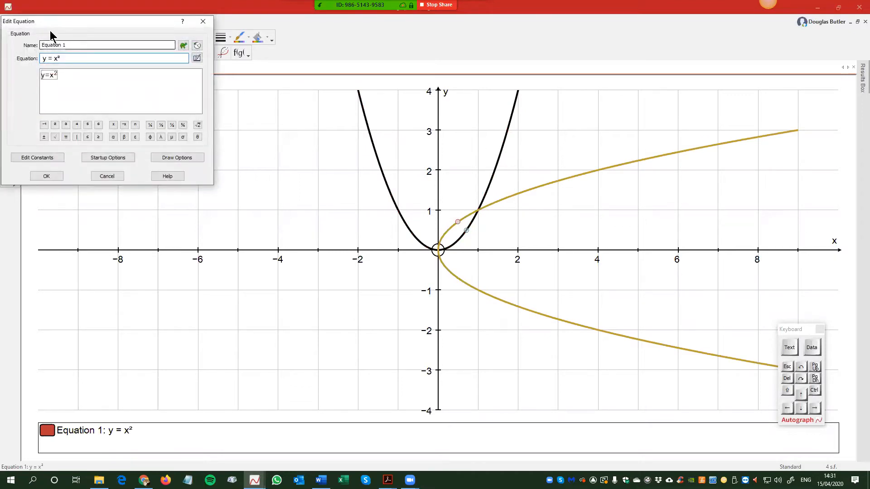
{"action": "left_click_drag", "start_coordinate": [57, 20], "coordinate": [165, 94]}
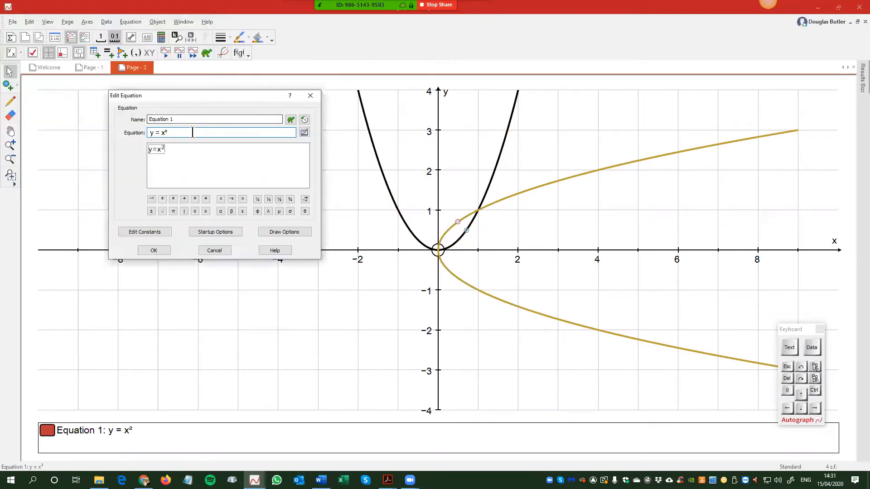
{"action": "left_click", "coordinate": [215, 233]}
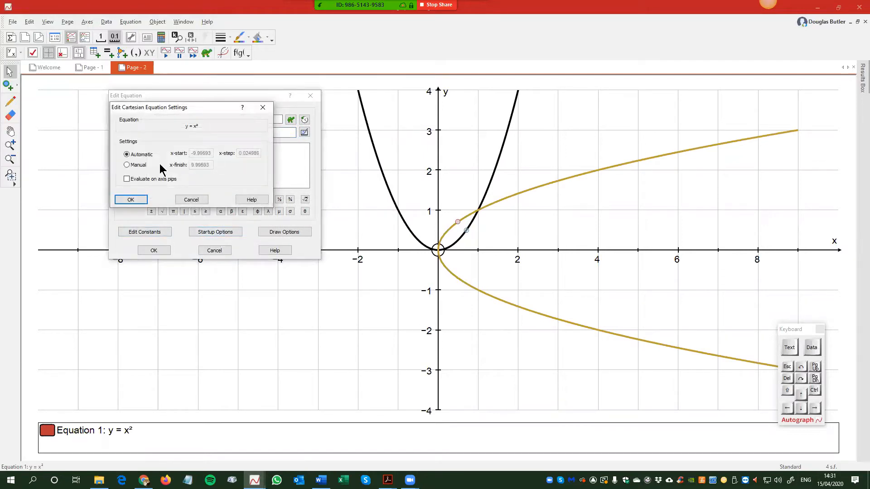
{"action": "left_click", "coordinate": [127, 166]}
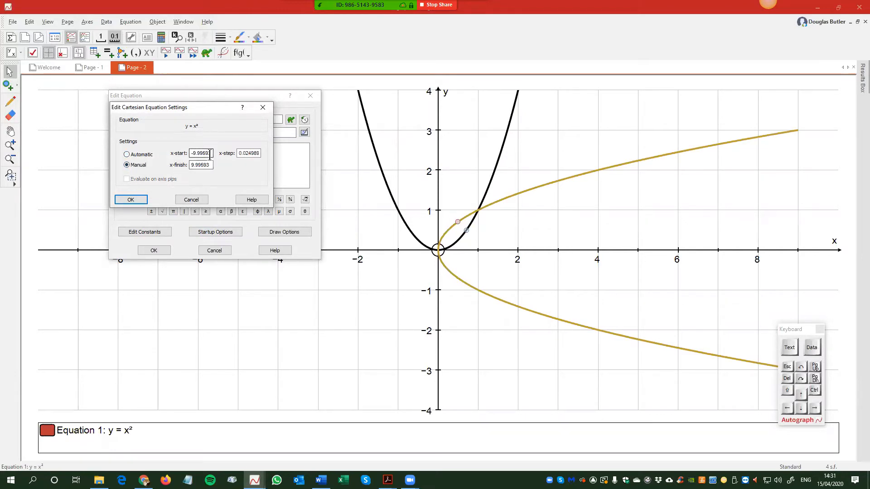
{"action": "left_click_drag", "start_coordinate": [211, 153], "coordinate": [158, 157]}
{"action": "type", "text": "0"}
{"action": "left_click", "coordinate": [129, 200]}
{"action": "left_click", "coordinate": [154, 250]}
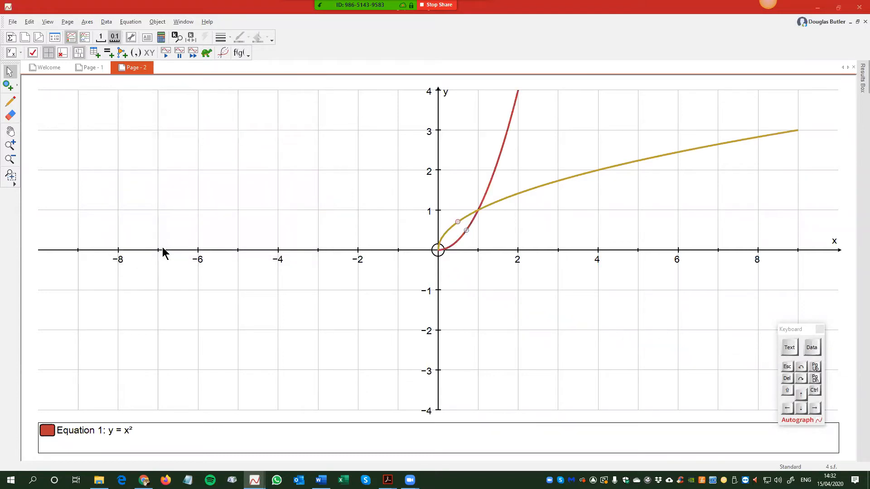
{"action": "left_click", "coordinate": [467, 230]}
{"action": "left_click_drag", "start_coordinate": [466, 231], "coordinate": [498, 160]}
- Plot the equation y = x with a dotted line style
{"action": "right_click", "coordinate": [236, 185]}
{"action": "left_click", "coordinate": [282, 189]}
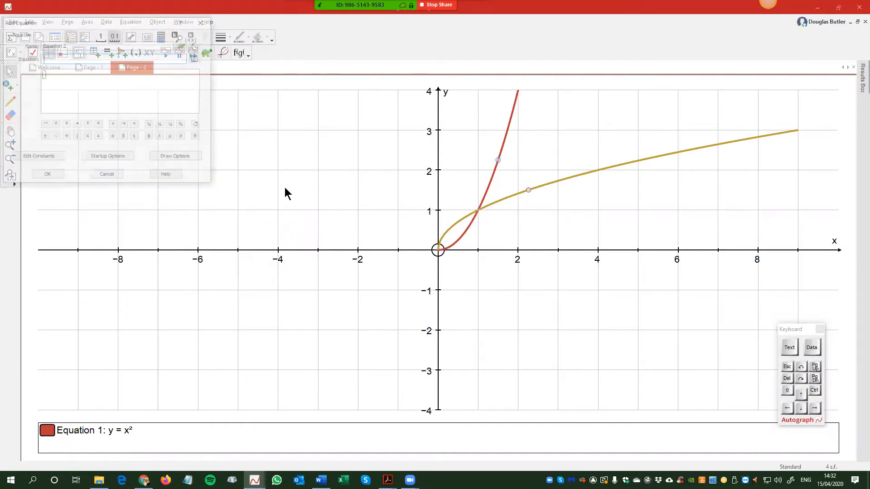
{"action": "type", "text": "y = x"}
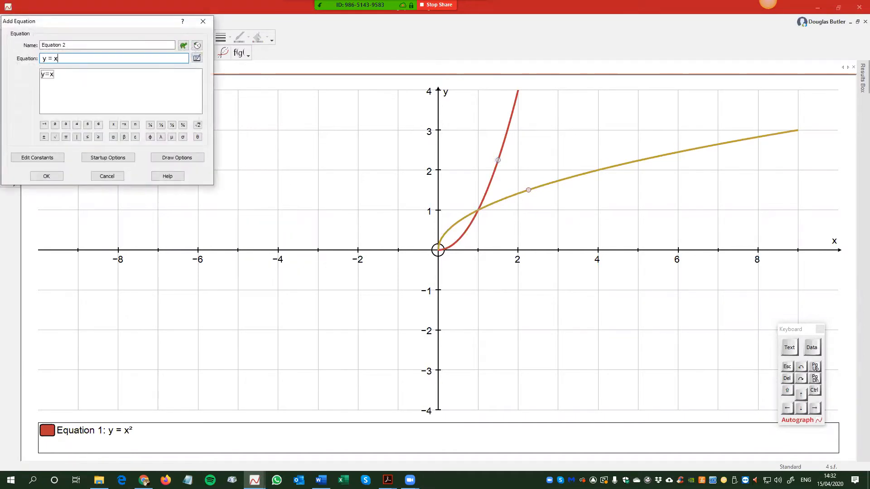
{"action": "left_click", "coordinate": [181, 159]}
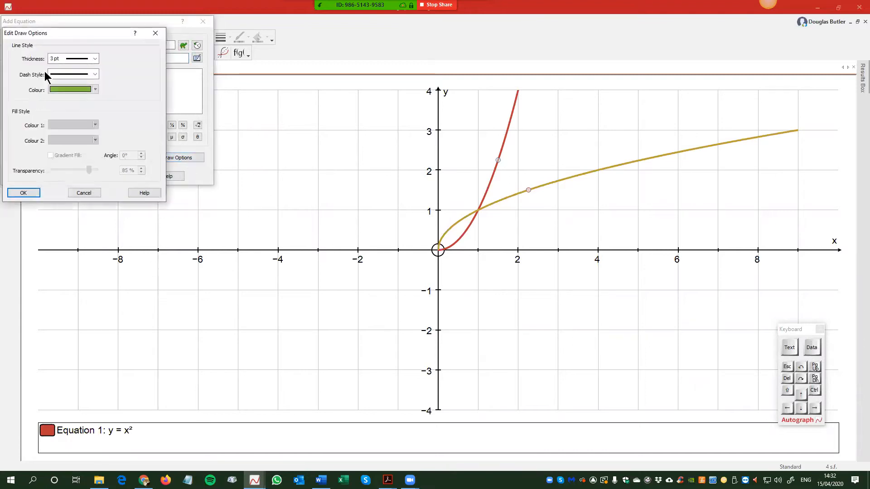
{"action": "left_click", "coordinate": [95, 74]}
{"action": "left_click", "coordinate": [68, 99]}
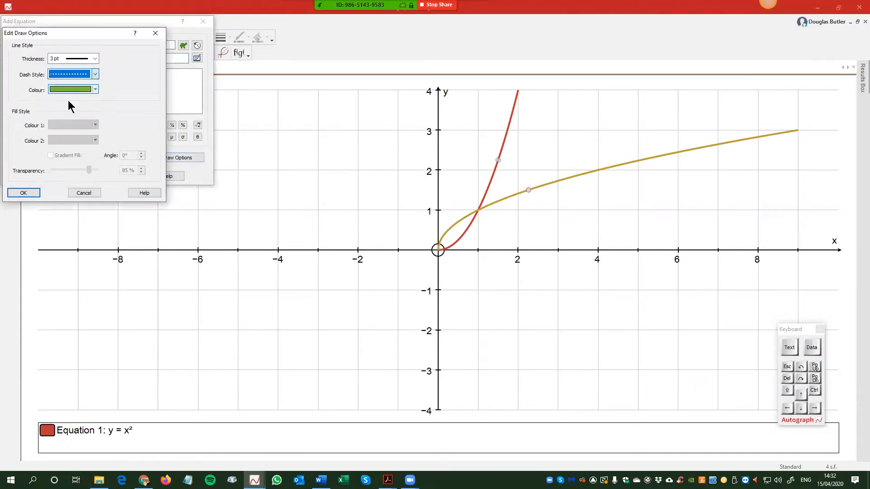
{"action": "left_click", "coordinate": [25, 193]}
{"action": "left_click", "coordinate": [53, 175]}
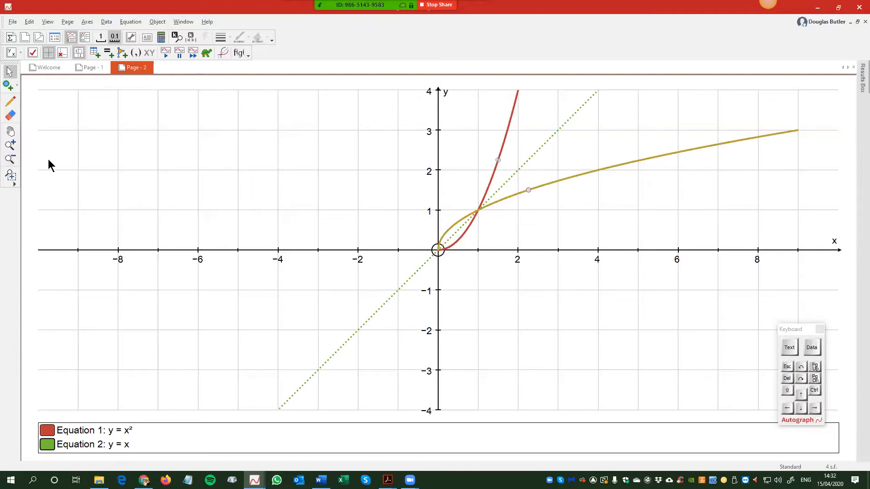
- Add a new graph page and plot the equation y = sinx on it with slow plot turned on
{"action": "left_click", "coordinate": [26, 39]}
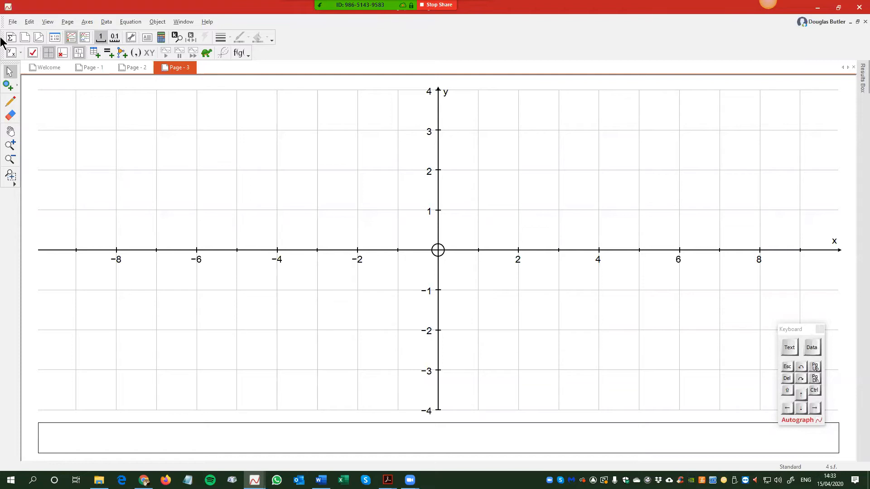
{"action": "right_click", "coordinate": [191, 162]}
{"action": "left_click", "coordinate": [208, 162]}
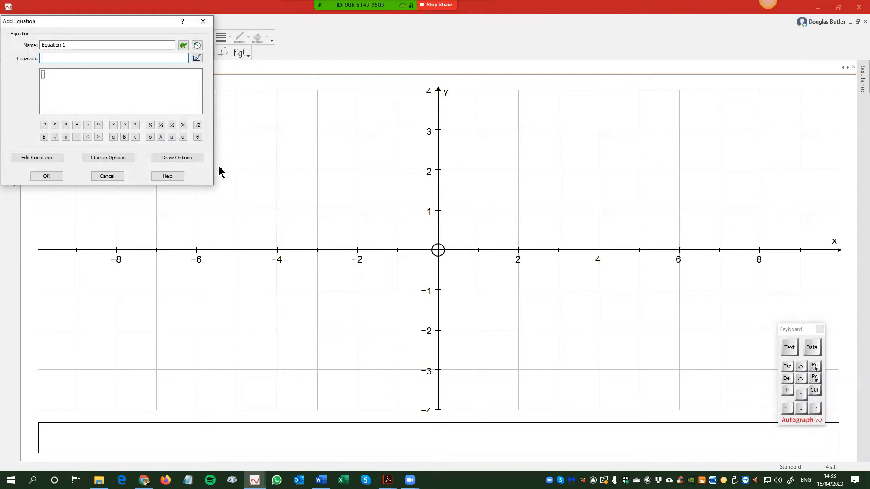
{"action": "type", "text": "y = sinx"}
{"action": "left_click_drag", "start_coordinate": [79, 23], "coordinate": [158, 100]}
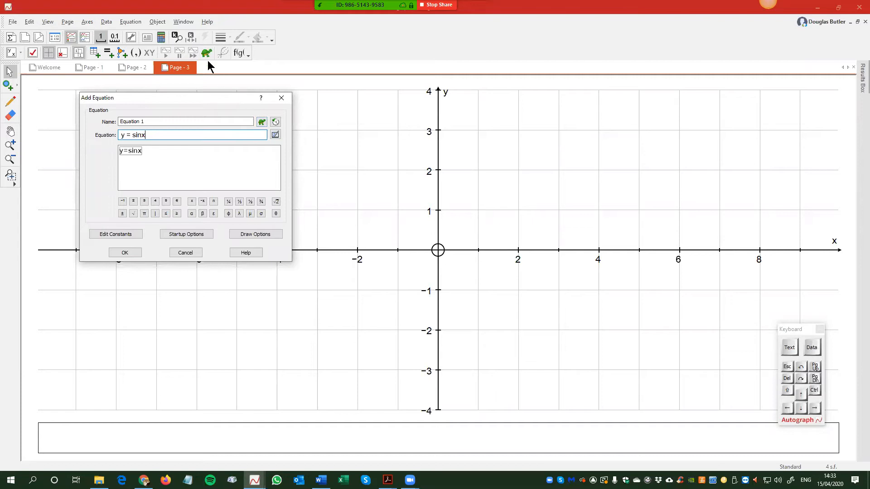
{"action": "left_click", "coordinate": [261, 122]}
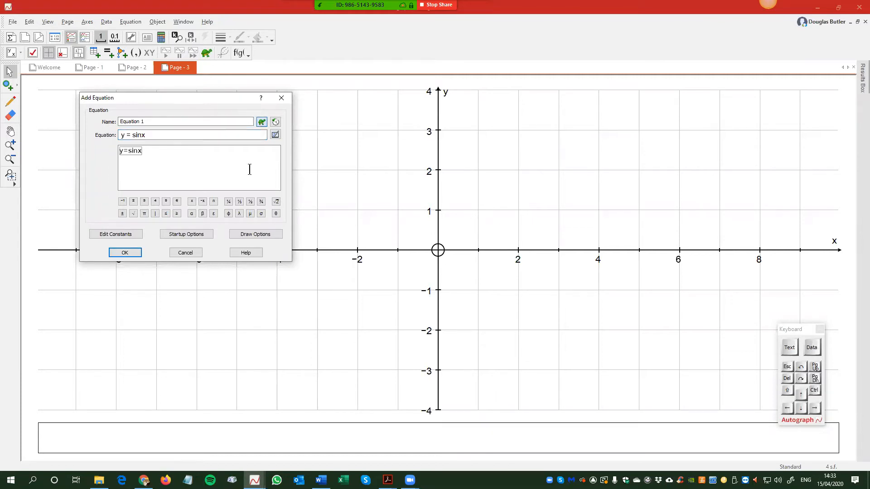
{"action": "left_click", "coordinate": [123, 253]}
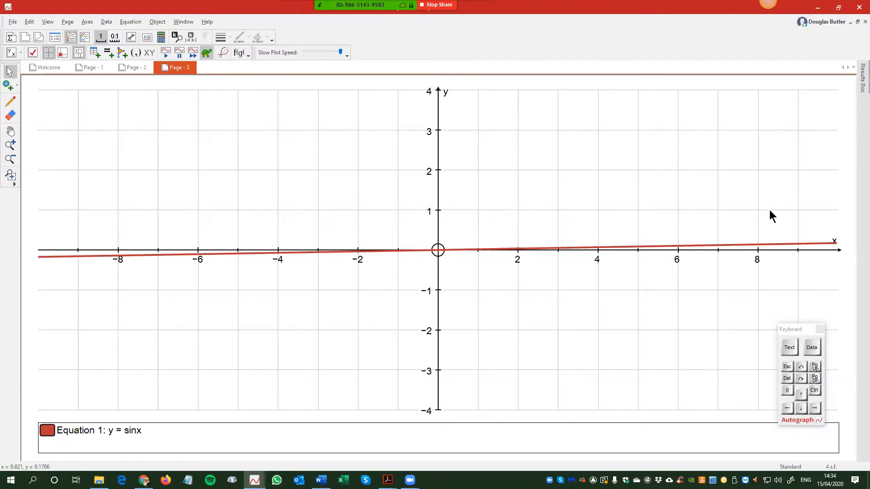
- Apply the default axis scales from -90 to 360 in x, and plot the equation y = cosx with slow plot
{"action": "left_click", "coordinate": [32, 53]}
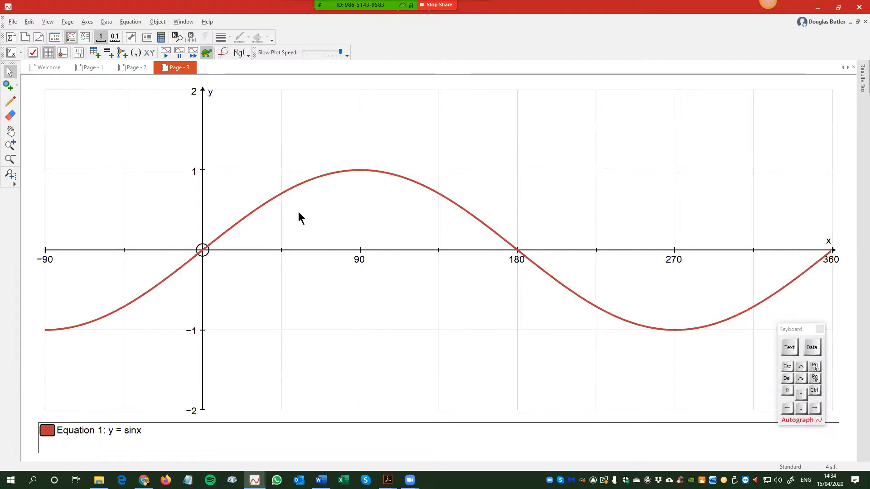
{"action": "right_click", "coordinate": [321, 208]}
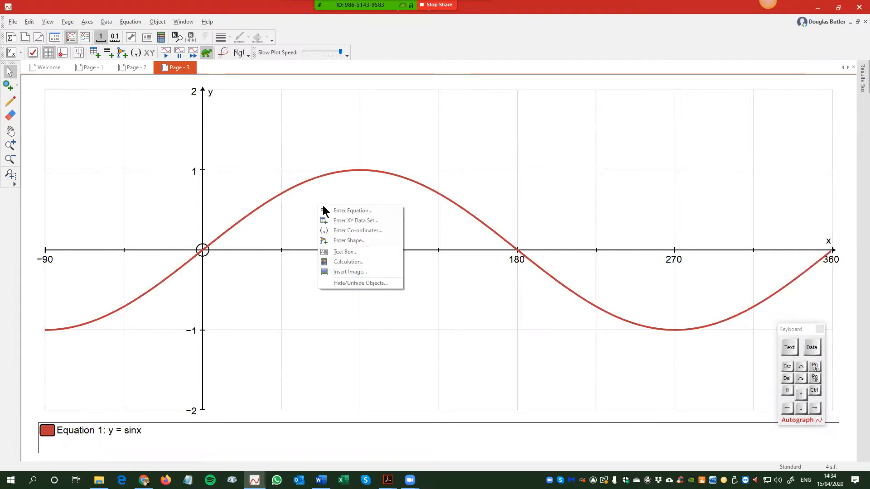
{"action": "left_click", "coordinate": [348, 212]}
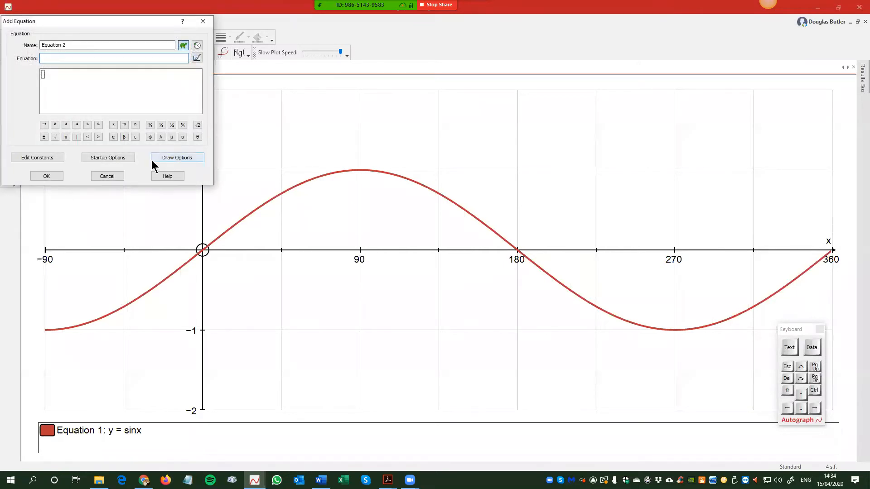
{"action": "type", "text": "y = cosx"}
{"action": "key", "text": "Return"}
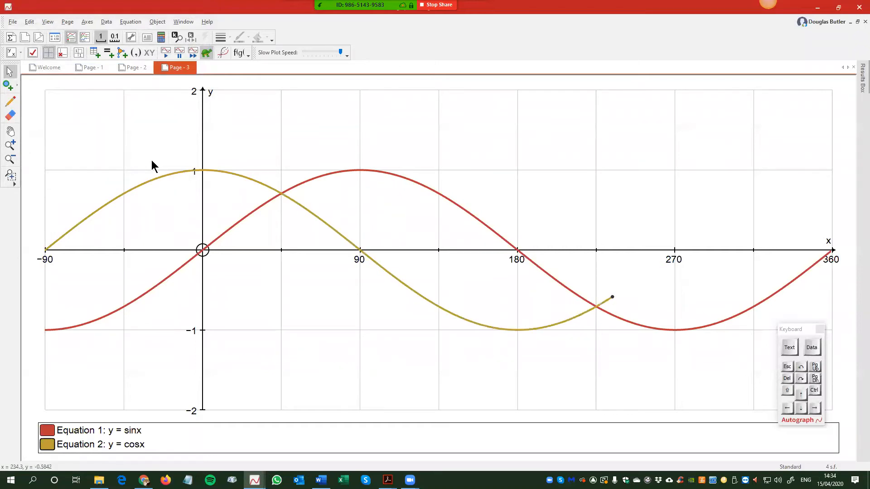
- Plot the equation y = tanx on the same page as the sine and cosine curves
{"action": "right_click", "coordinate": [267, 120]}
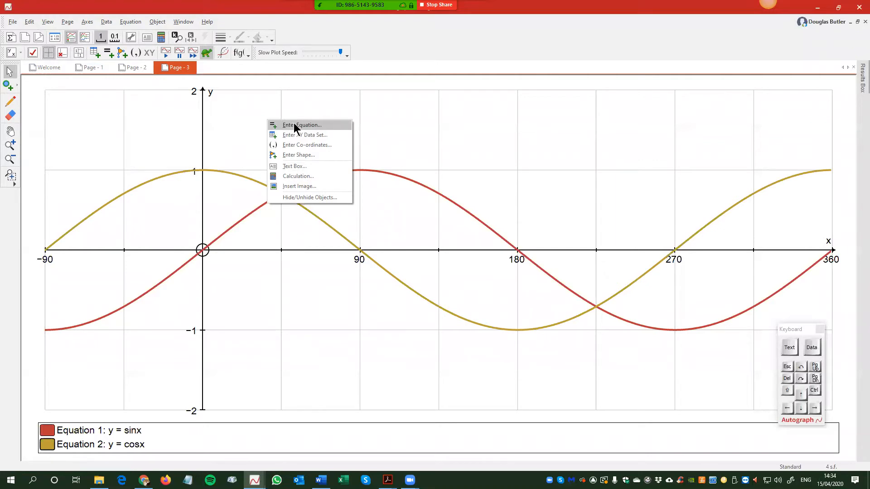
{"action": "left_click", "coordinate": [294, 125]}
{"action": "type", "text": "y = tanx"}
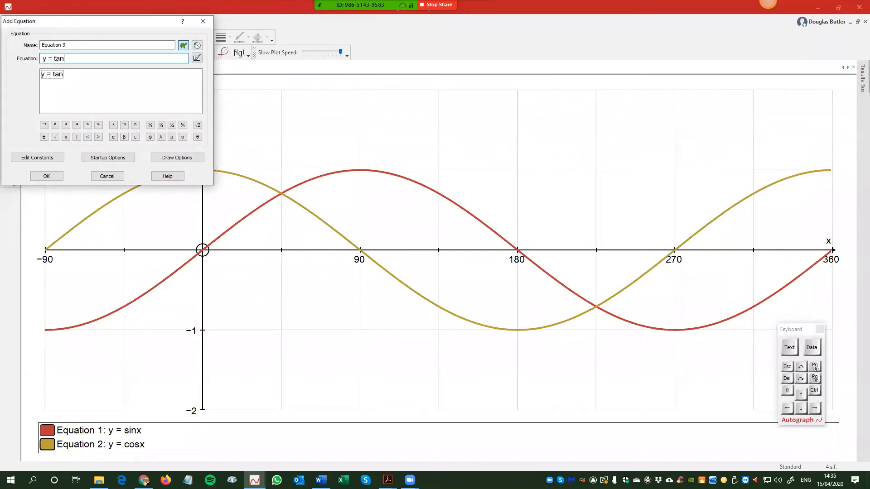
{"action": "key", "text": "Return"}
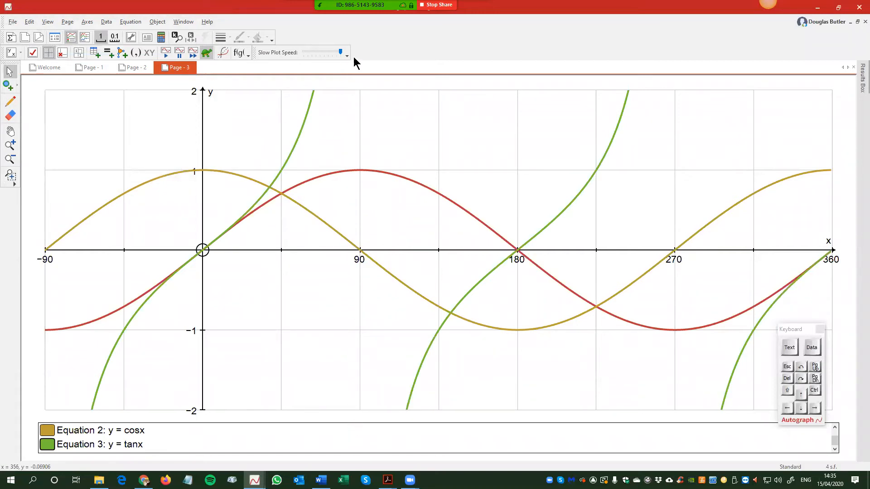
- Plot the equation x = k as a vertical line on the trigonometric graph page
{"action": "right_click", "coordinate": [378, 131]}
{"action": "left_click", "coordinate": [405, 135]}
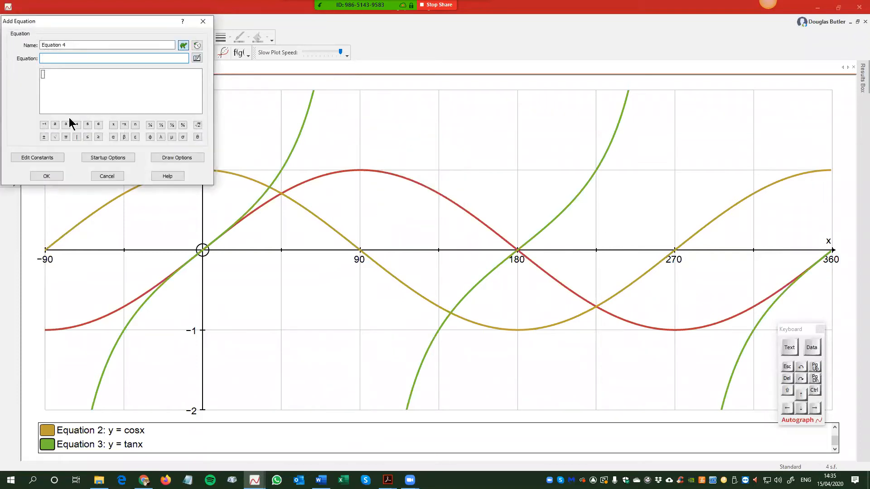
{"action": "type", "text": "x = k"}
{"action": "left_click", "coordinate": [39, 176]}
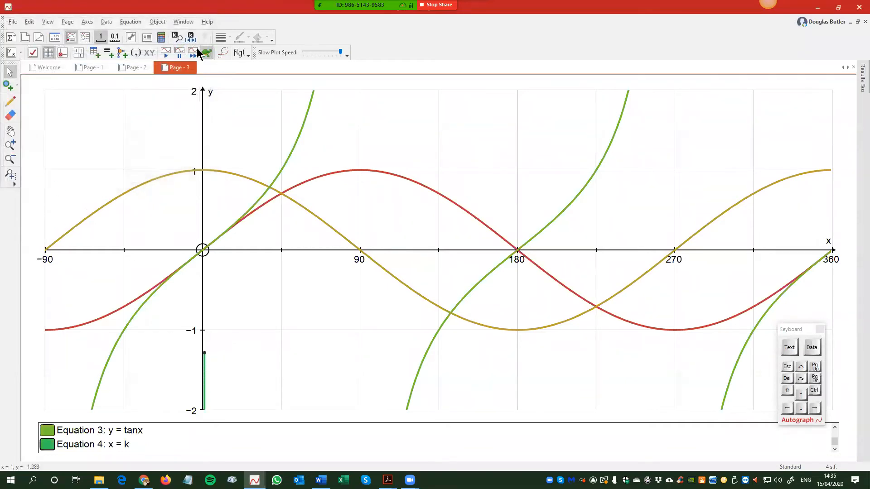
- In the constant controller, set k to a family plot with the comma-separated values -90, 90, 270
{"action": "left_click", "coordinate": [190, 37]}
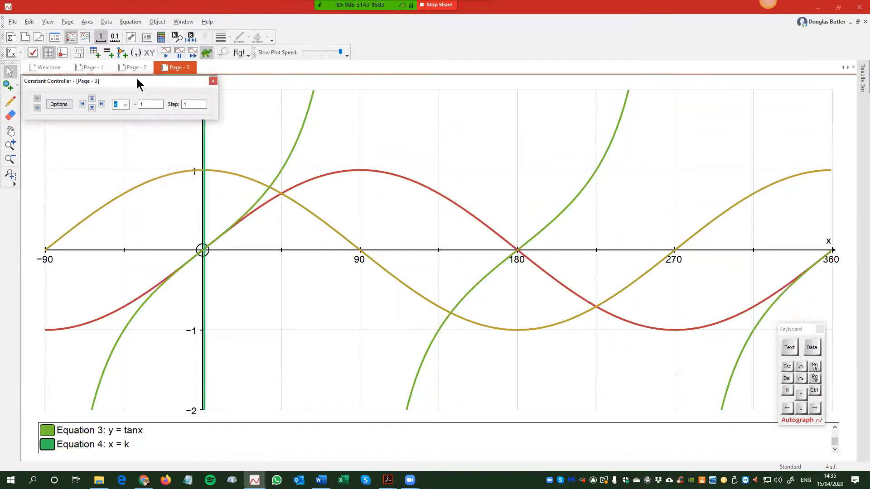
{"action": "left_click_drag", "start_coordinate": [137, 83], "coordinate": [484, 87]}
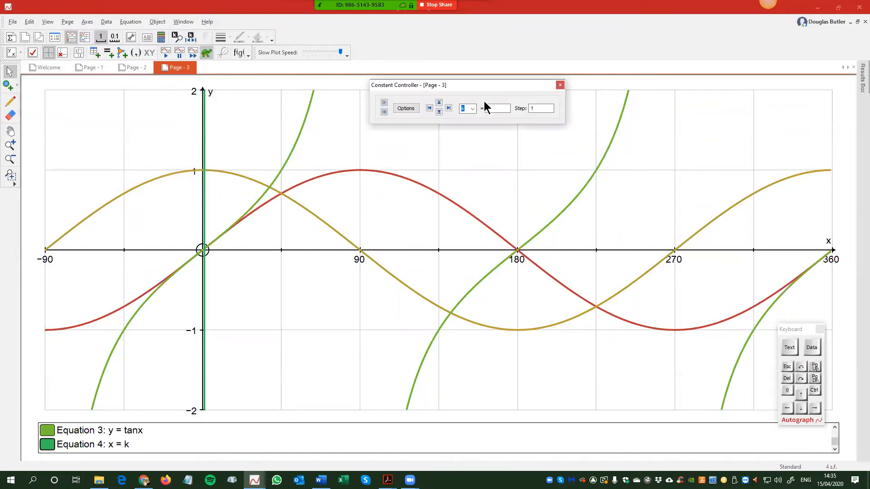
{"action": "left_click", "coordinate": [404, 109]}
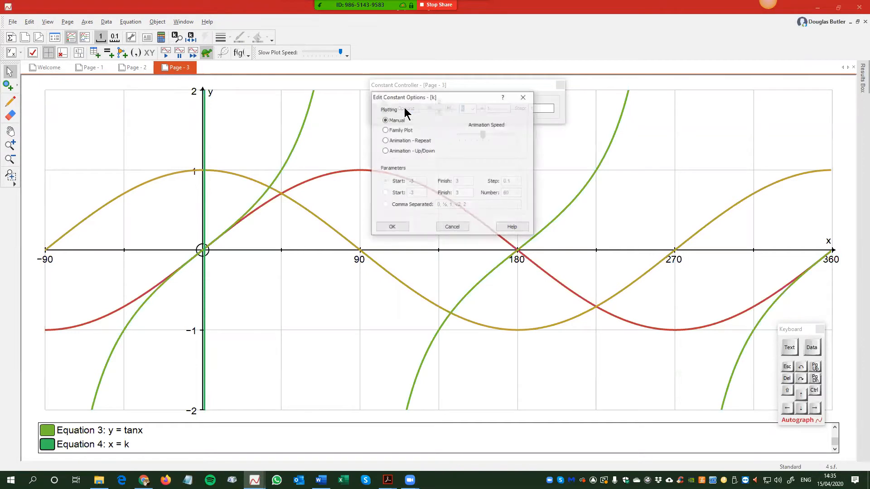
{"action": "left_click", "coordinate": [387, 131]}
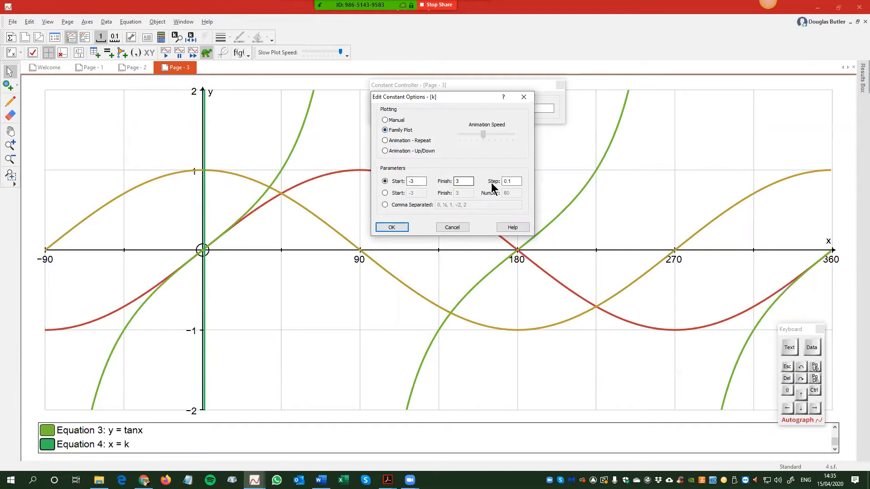
{"action": "left_click", "coordinate": [385, 206]}
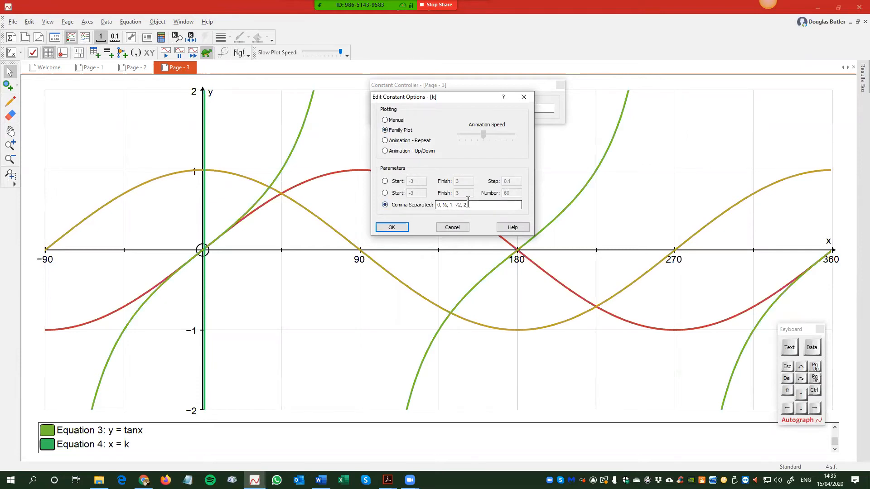
{"action": "type", "text": "-90, 90, 270"}
{"action": "left_click", "coordinate": [391, 227]}
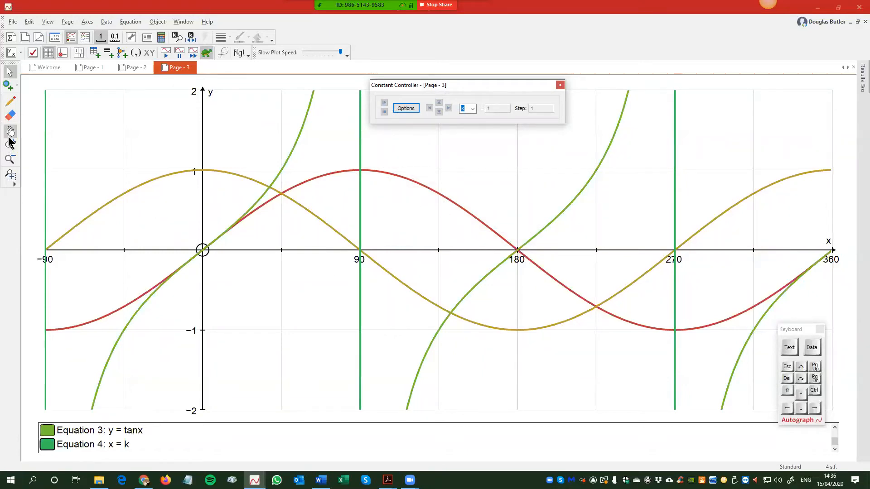
- Zoom out to examine the trigonometric curves over a wider range, and restore the default axis scales from -90 to 360
{"action": "left_click", "coordinate": [10, 158]}
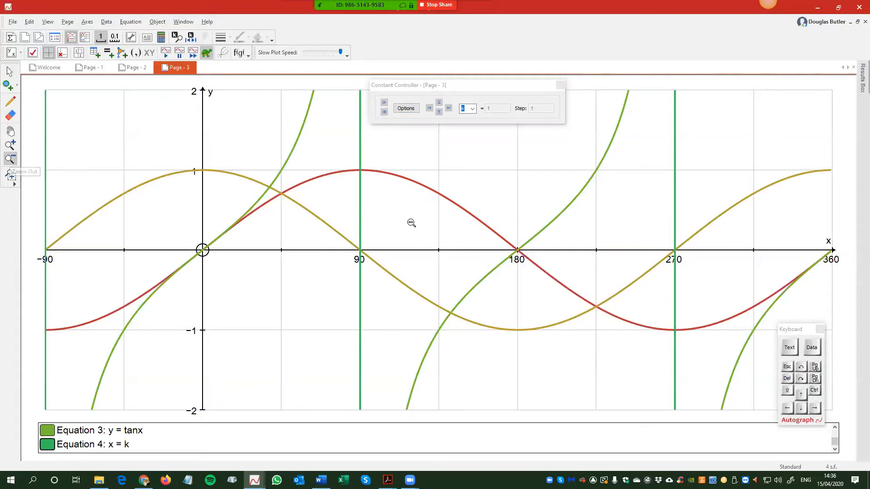
{"action": "left_click", "coordinate": [396, 245]}
{"action": "left_click", "coordinate": [399, 245]}
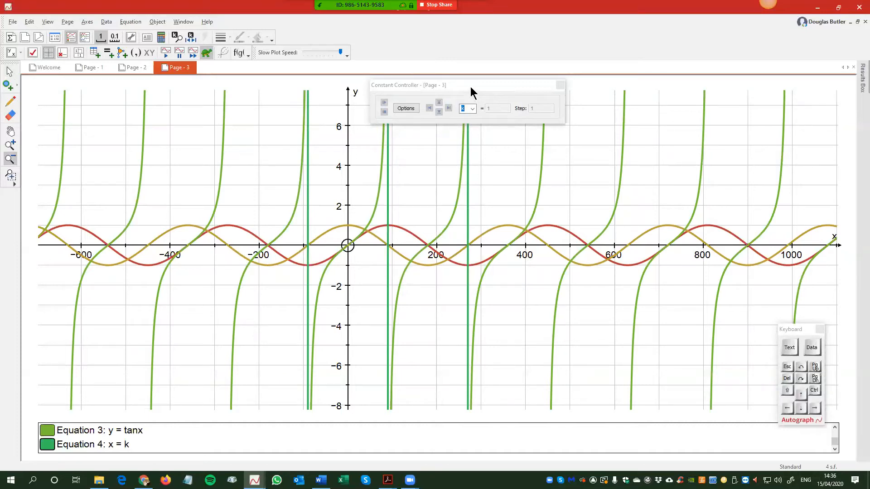
{"action": "left_click_drag", "start_coordinate": [472, 88], "coordinate": [711, 117]}
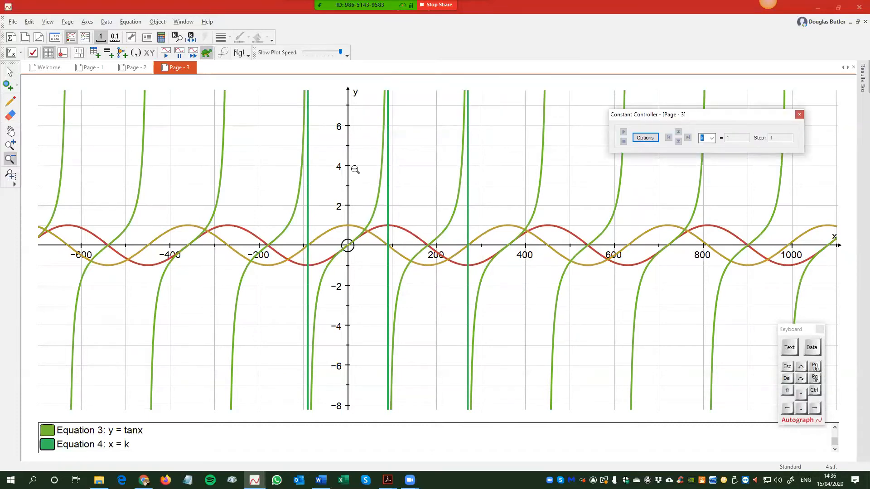
{"action": "left_click", "coordinate": [33, 54]}
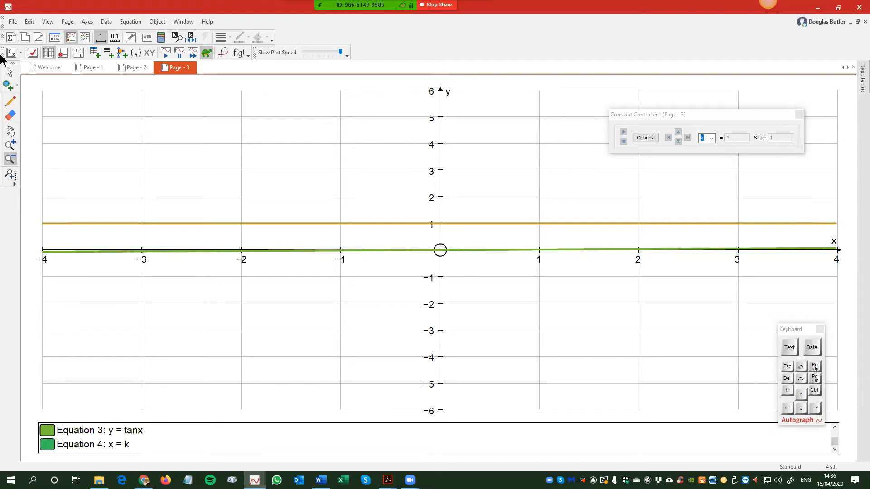
{"action": "left_click", "coordinate": [31, 54]}
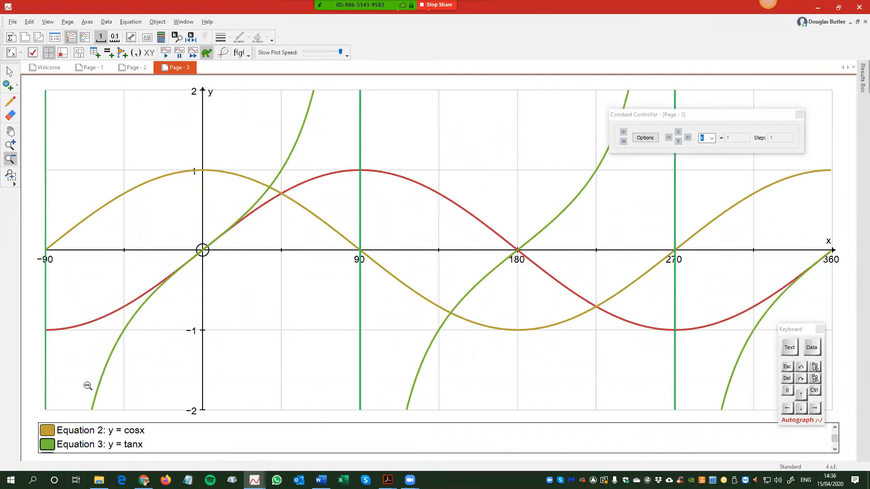
{"action": "scroll", "coordinate": [93, 446], "scroll_direction": "down", "scroll_amount": 1}
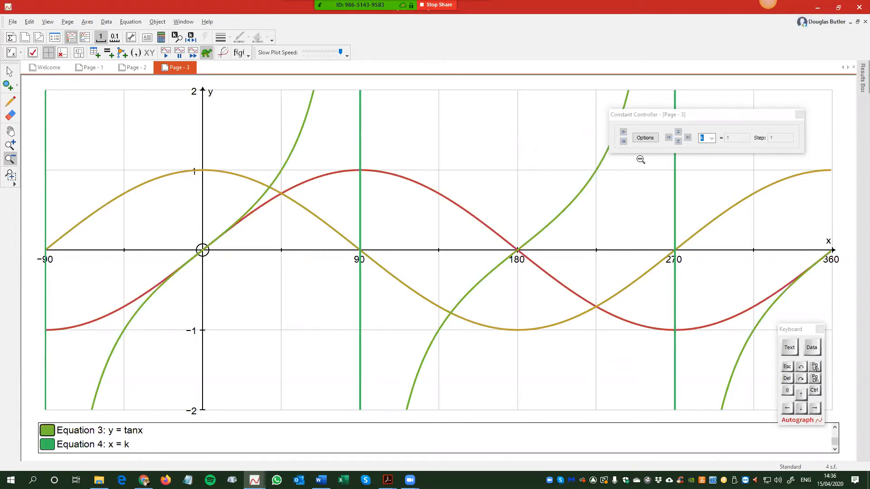
{"action": "left_click_drag", "start_coordinate": [720, 117], "coordinate": [745, 98]}
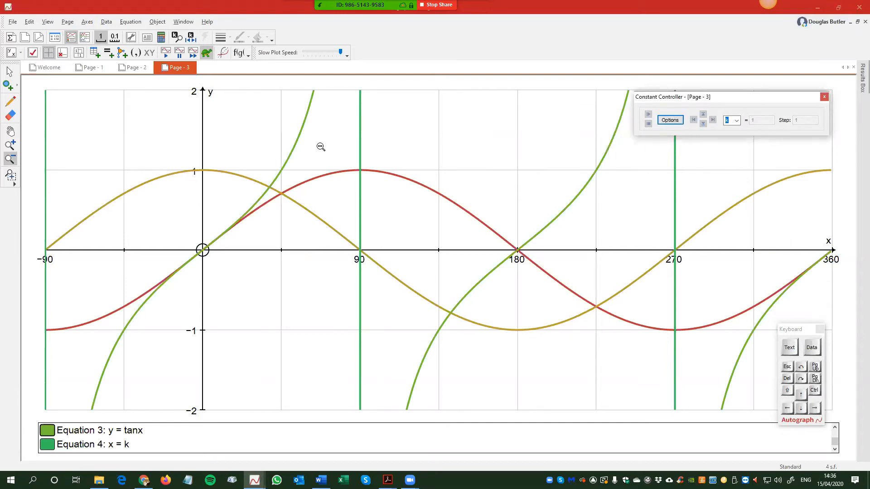
- Add a new 2D graph page and plot y = sinx on it with the default -90 to 360 axis scales
{"action": "left_click", "coordinate": [26, 38]}
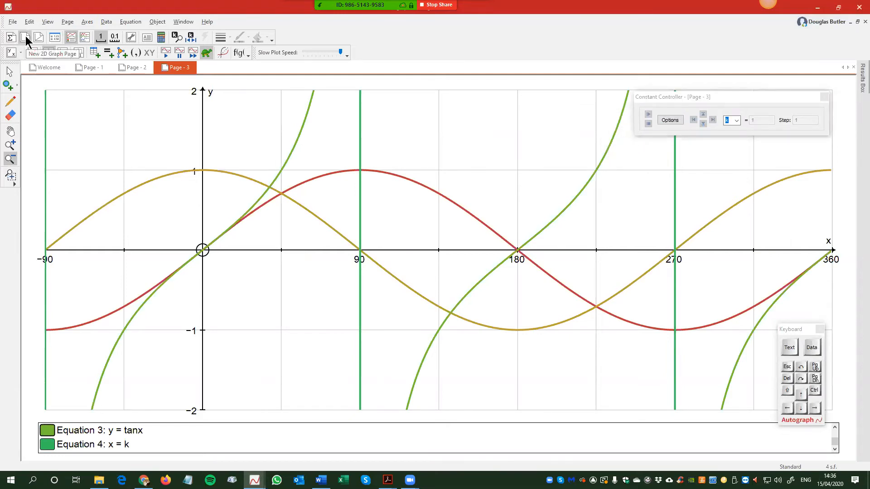
{"action": "left_click", "coordinate": [26, 38]}
{"action": "right_click", "coordinate": [317, 156]}
{"action": "left_click", "coordinate": [336, 165]}
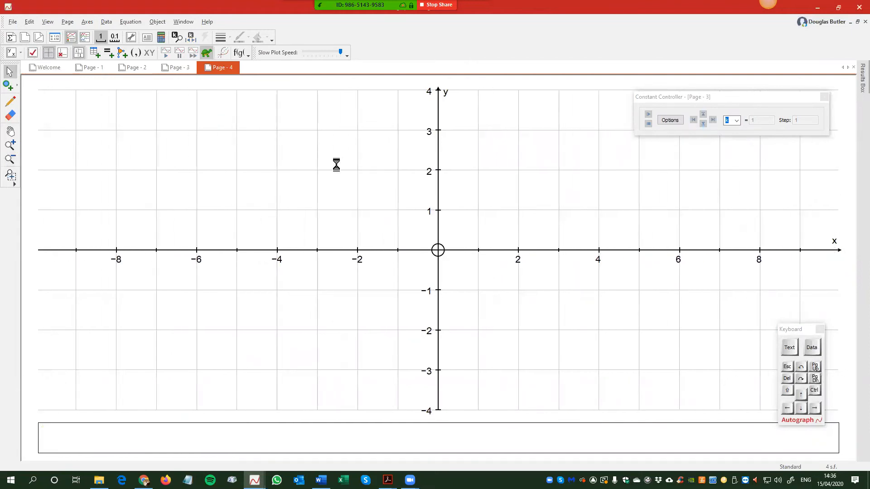
{"action": "type", "text": "sinx"}
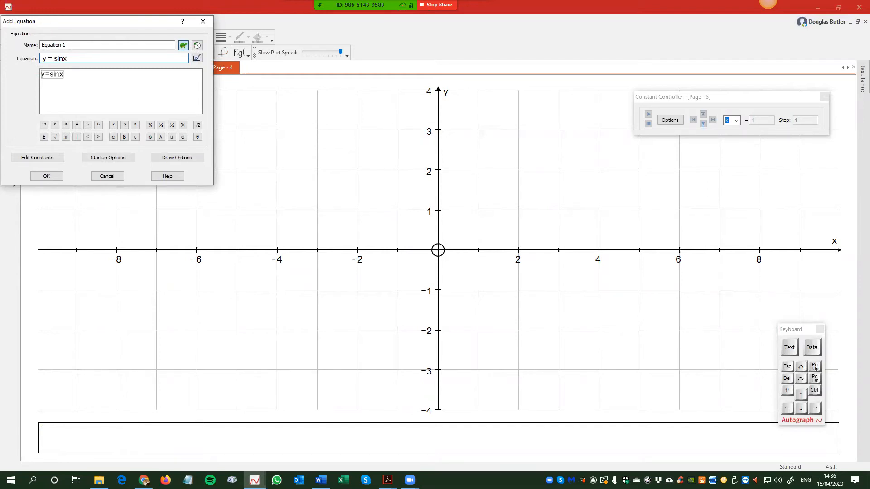
{"action": "key", "text": "Return"}
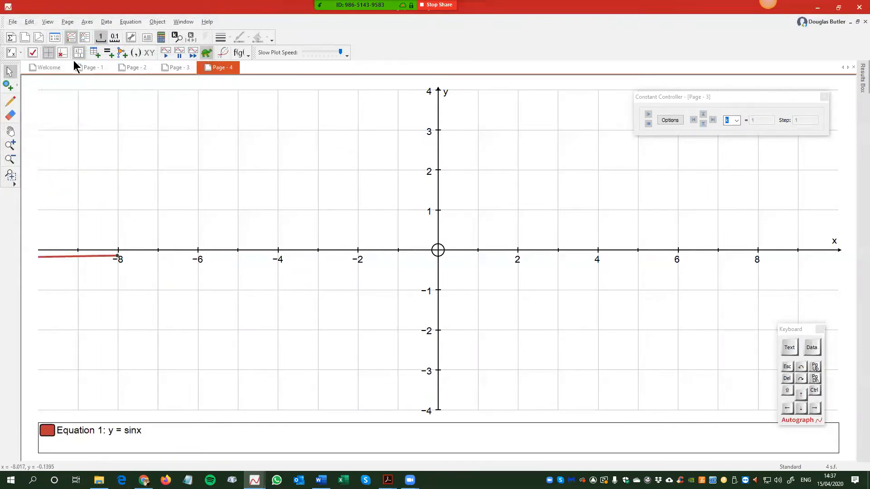
{"action": "left_click", "coordinate": [31, 54]}
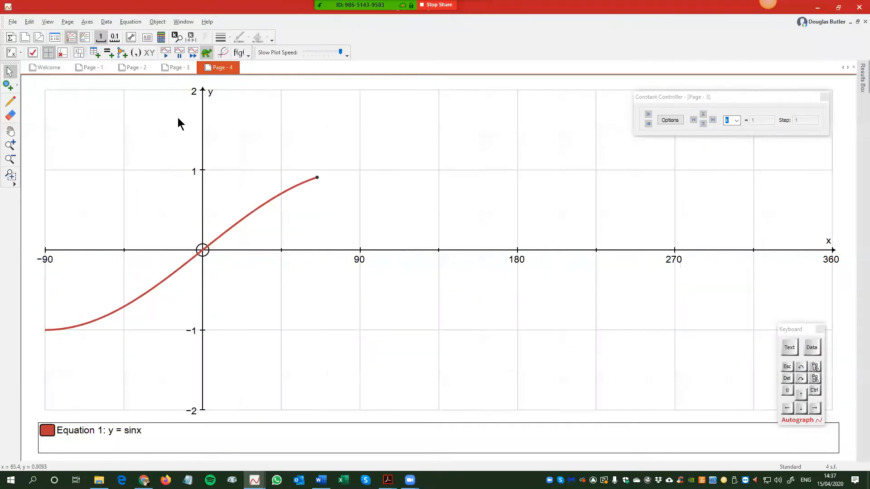
- Plot a second equation, y = asinx, on the new graph page
{"action": "right_click", "coordinate": [231, 126]}
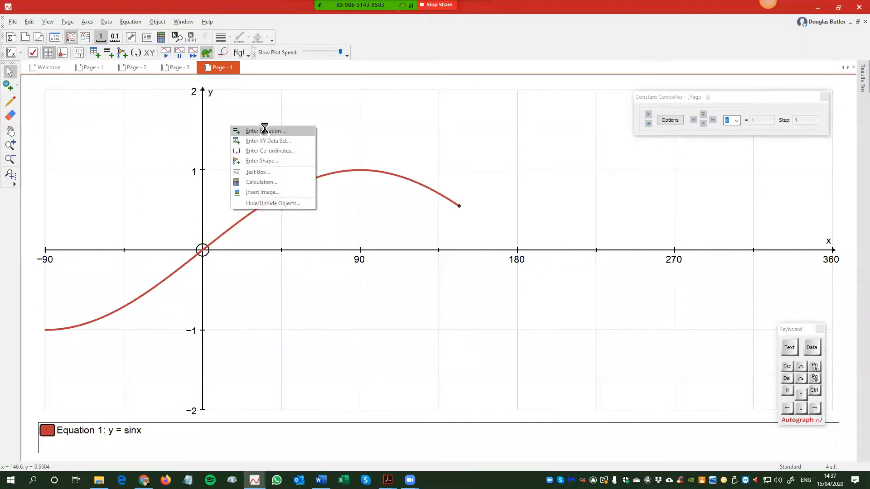
{"action": "left_click", "coordinate": [266, 129]}
{"action": "type", "text": "y = "}
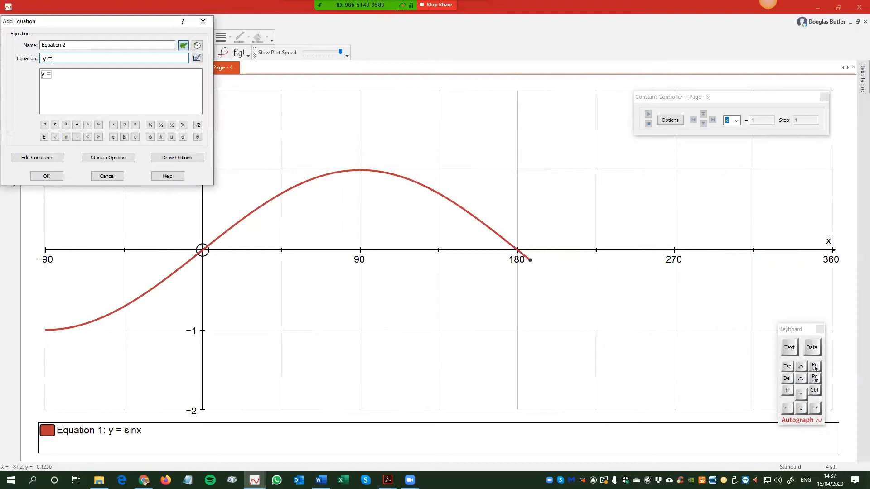
{"action": "type", "text": "asinx"}
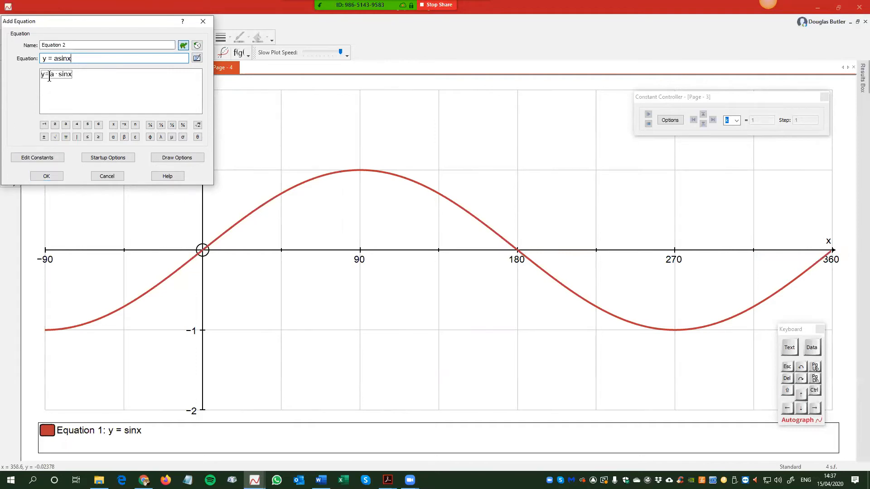
{"action": "left_click", "coordinate": [45, 177]}
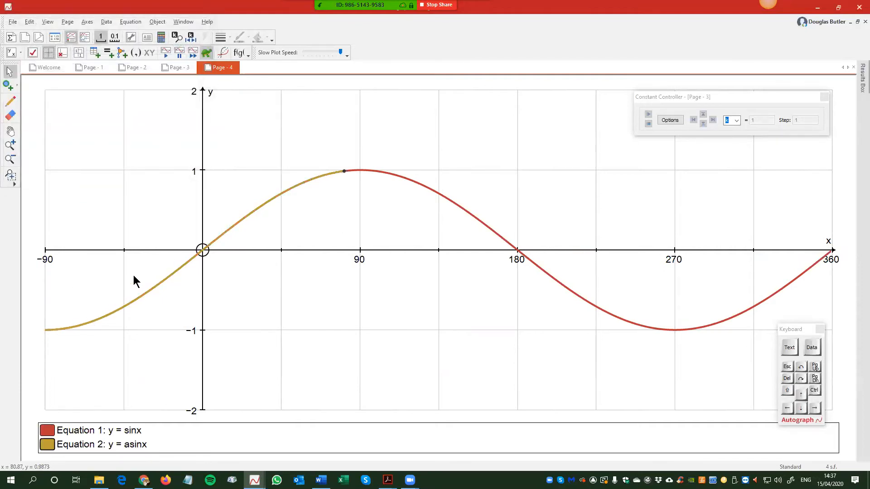
- Close the Page - 3 constant controller and open the one for Page - 4, placing it clear of the curves
{"action": "left_click", "coordinate": [763, 97]}
{"action": "left_click", "coordinate": [824, 97]}
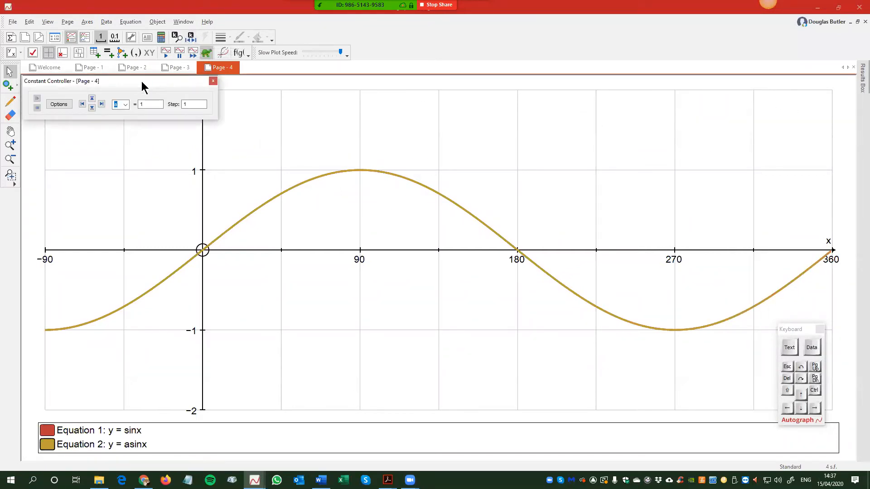
{"action": "left_click_drag", "start_coordinate": [141, 80], "coordinate": [723, 54]}
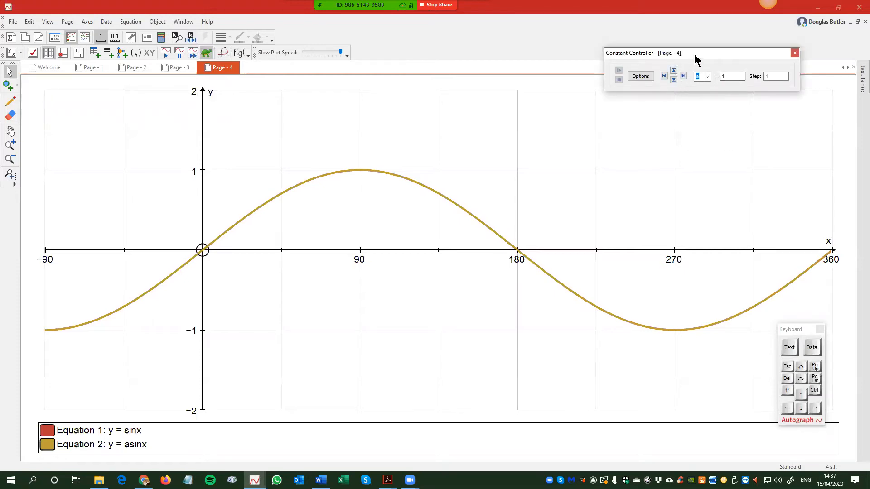
{"action": "left_click_drag", "start_coordinate": [695, 55], "coordinate": [662, 68]}
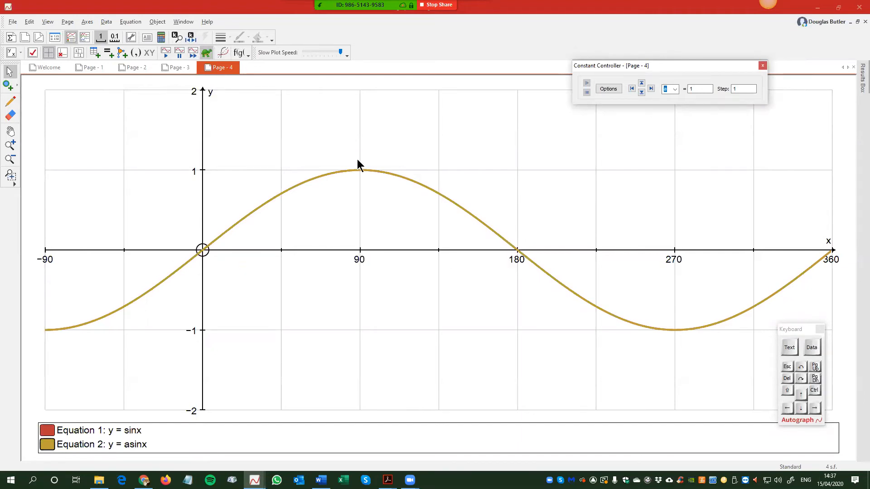
- Raise the constant a by five steps of 1 to examine the vertical stretch, and lower it back to 1
{"action": "left_click", "coordinate": [642, 84]}
{"action": "left_click", "coordinate": [642, 84]}
{"action": "left_click", "coordinate": [642, 83]}
{"action": "left_click", "coordinate": [642, 83]}
{"action": "left_click", "coordinate": [642, 84]}
{"action": "left_click", "coordinate": [642, 92]}
{"action": "left_click", "coordinate": [642, 92]}
{"action": "left_click", "coordinate": [642, 93]}
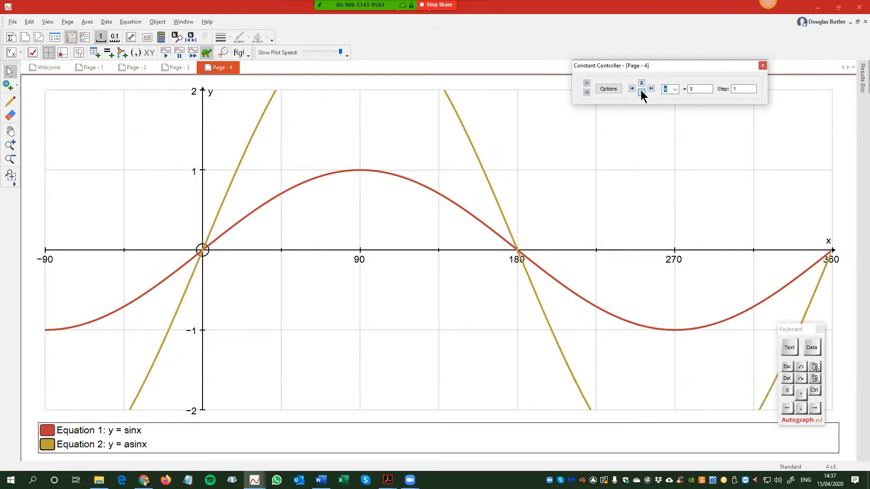
{"action": "left_click", "coordinate": [642, 92]}
{"action": "left_click", "coordinate": [642, 92]}
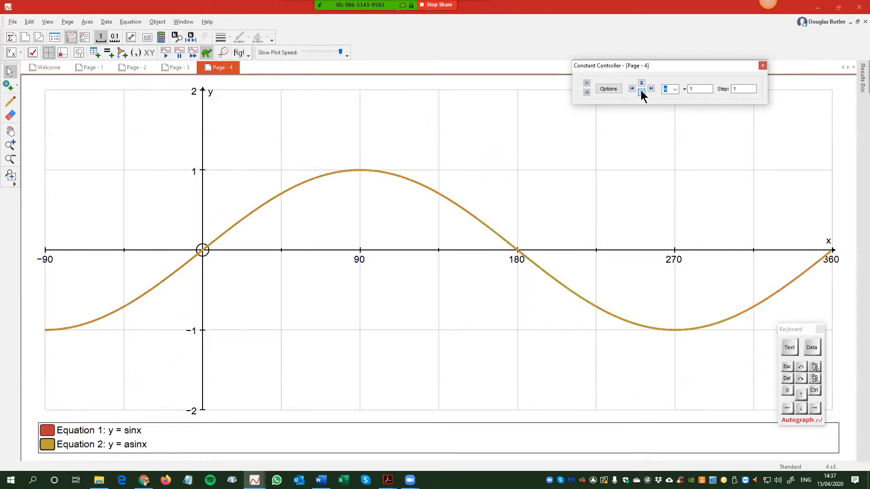
- Lower the constant a in steps of 1 to -3 to examine the reflected curve, and raise it back to 1
{"action": "left_click", "coordinate": [641, 91]}
{"action": "left_click", "coordinate": [641, 91]}
{"action": "left_click", "coordinate": [641, 91]}
{"action": "left_click", "coordinate": [641, 91]}
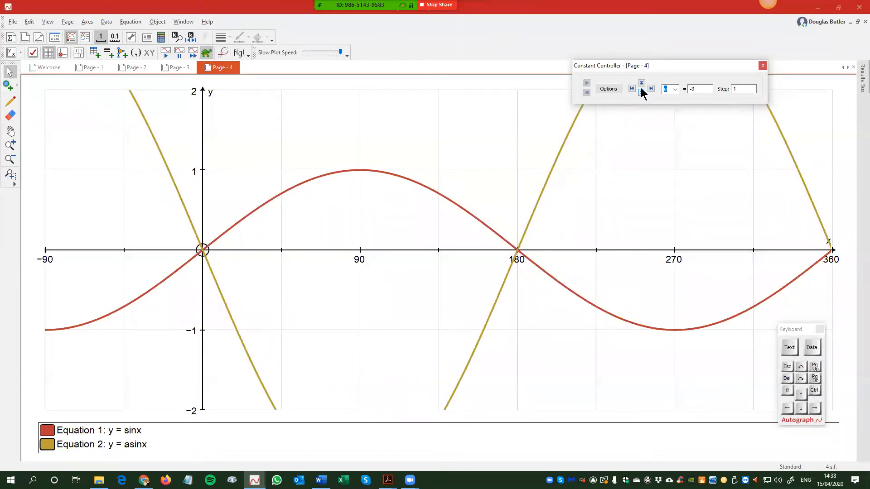
{"action": "left_click", "coordinate": [642, 84]}
{"action": "left_click", "coordinate": [642, 84]}
{"action": "left_click", "coordinate": [641, 85]}
{"action": "left_click", "coordinate": [642, 85]}
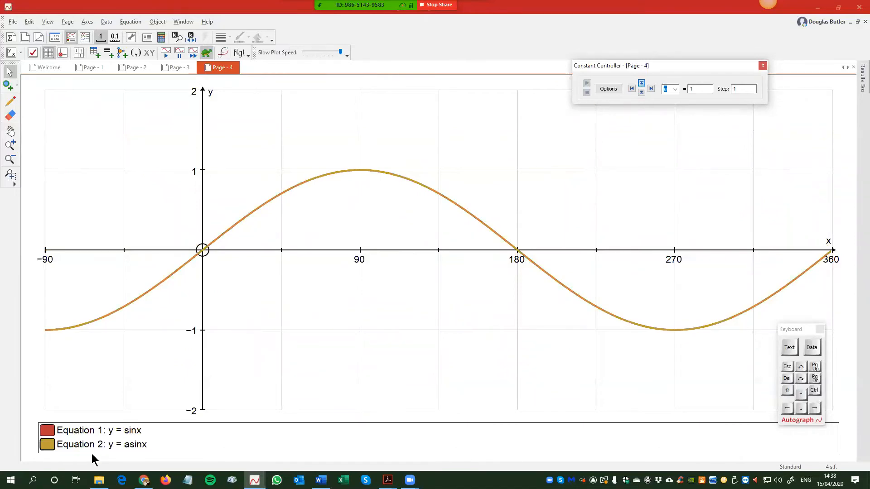
- Open Equation 2 for editing and change its expression to y = asin(x-b)
{"action": "left_click", "coordinate": [140, 444]}
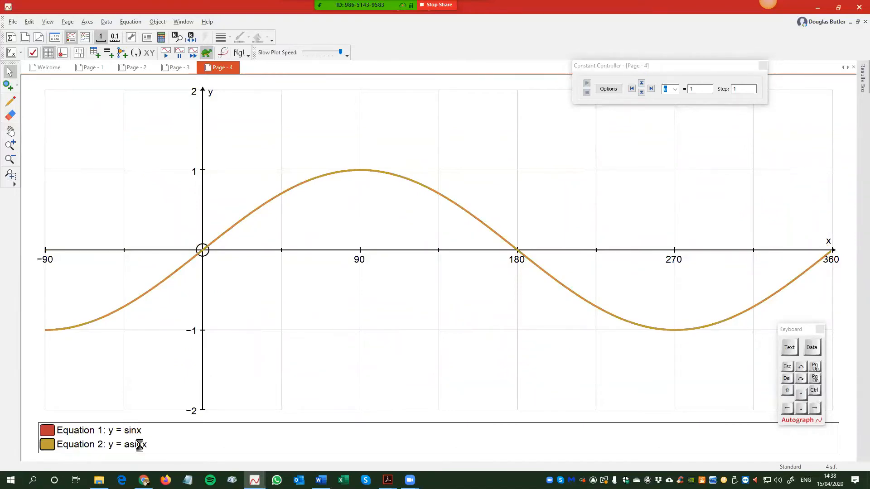
{"action": "double_click", "coordinate": [140, 444]}
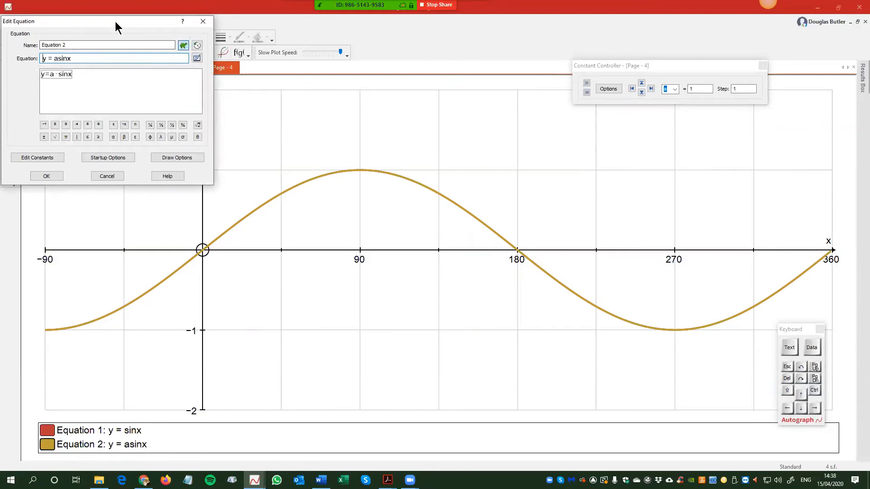
{"action": "left_click_drag", "start_coordinate": [115, 20], "coordinate": [420, 128]}
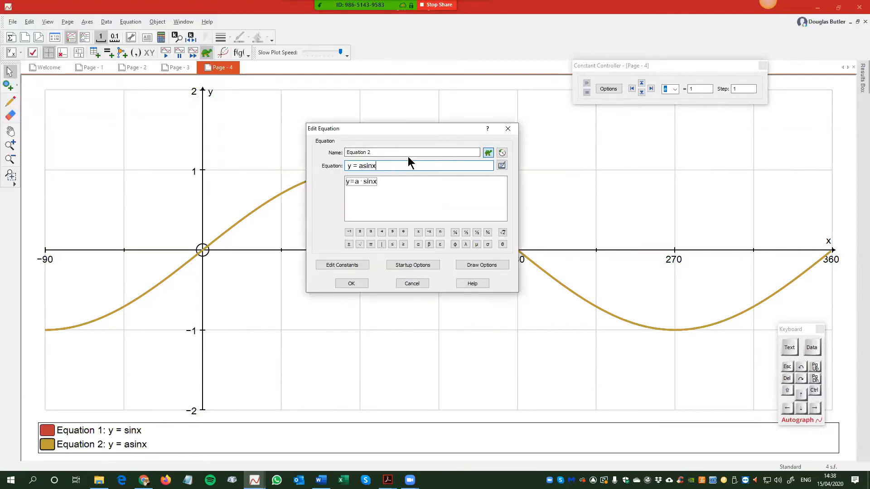
{"action": "type", "text": "(x-b)"}
- Set the constant b in Equation 2 to 0 and apply the edited equation to the graph
{"action": "left_click", "coordinate": [342, 265]}
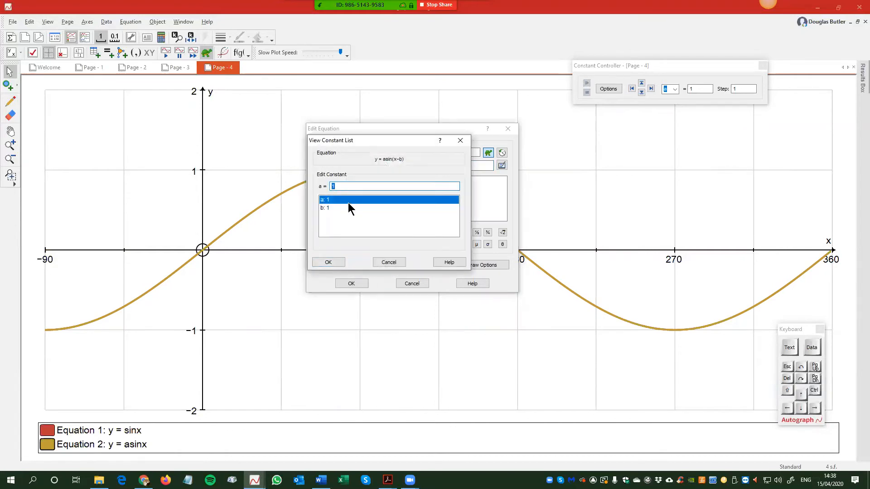
{"action": "left_click", "coordinate": [322, 209]}
{"action": "left_click_drag", "start_coordinate": [339, 187], "coordinate": [313, 187]}
{"action": "type", "text": "0"}
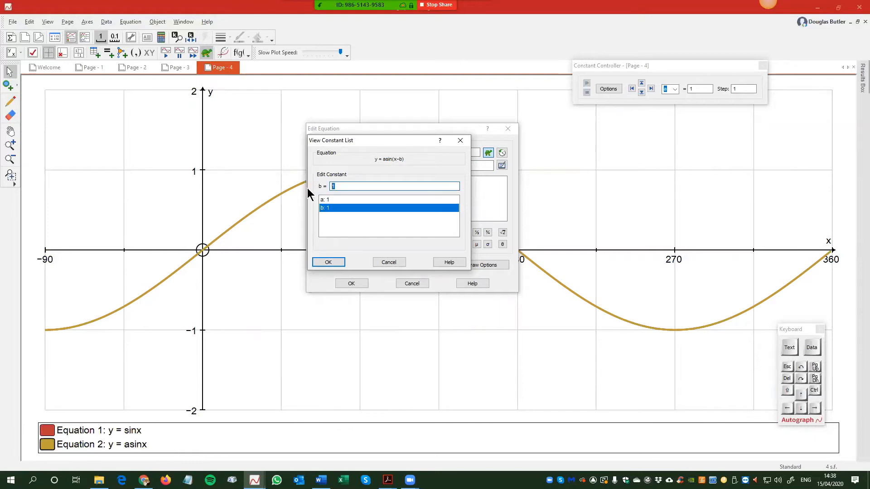
{"action": "left_click", "coordinate": [328, 263]}
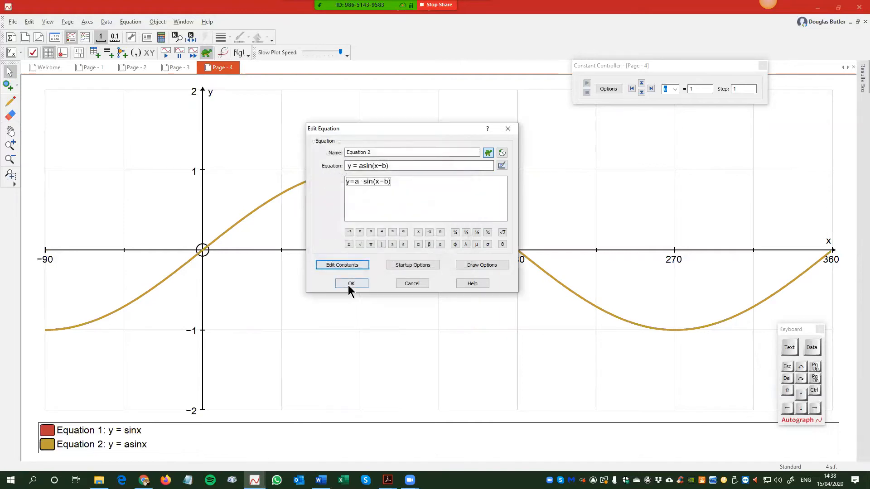
{"action": "left_click", "coordinate": [351, 284]}
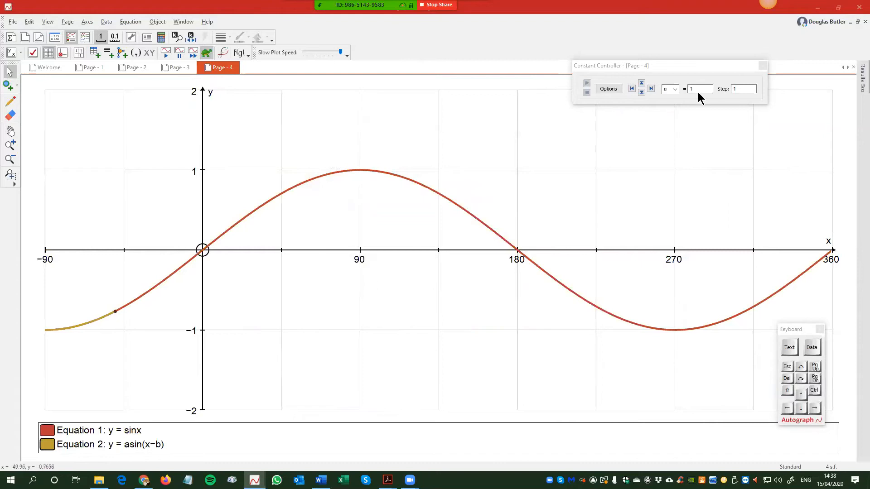
- Place the constant controller over the upper middle of the graph and switch it to constant b
{"action": "left_click", "coordinate": [673, 66]}
{"action": "left_click_drag", "start_coordinate": [673, 66], "coordinate": [398, 71]}
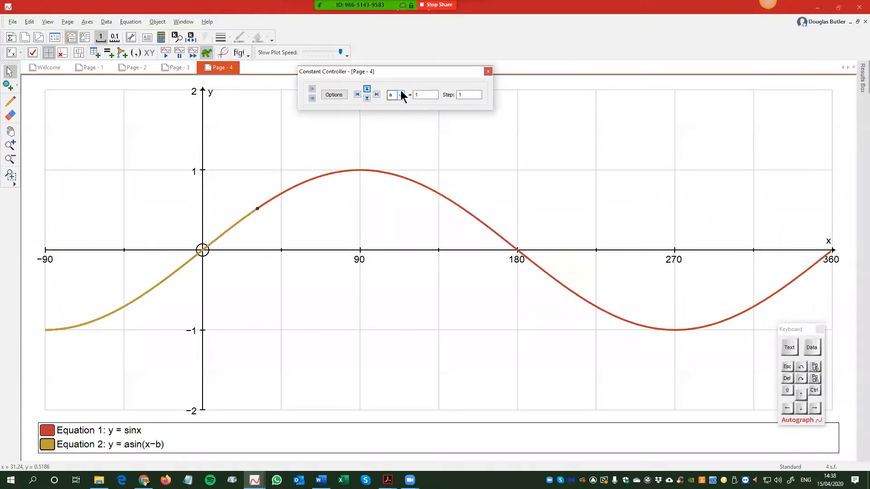
{"action": "left_click", "coordinate": [399, 95]}
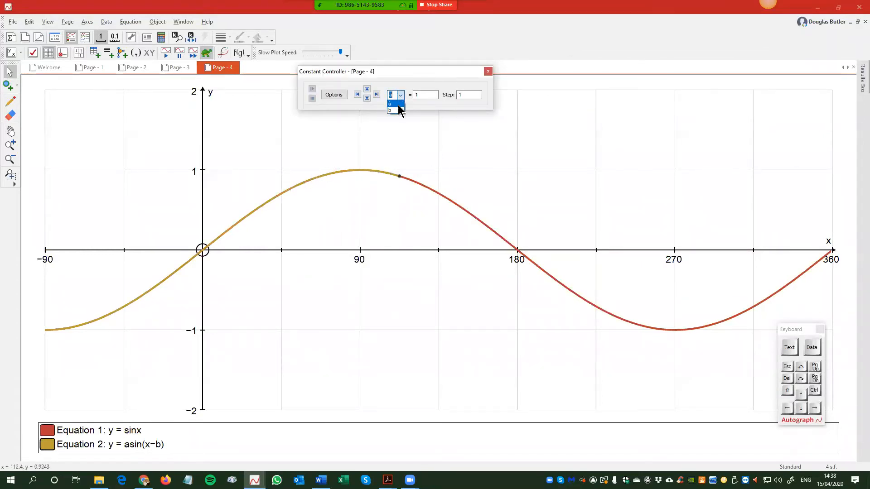
{"action": "left_click", "coordinate": [397, 109]}
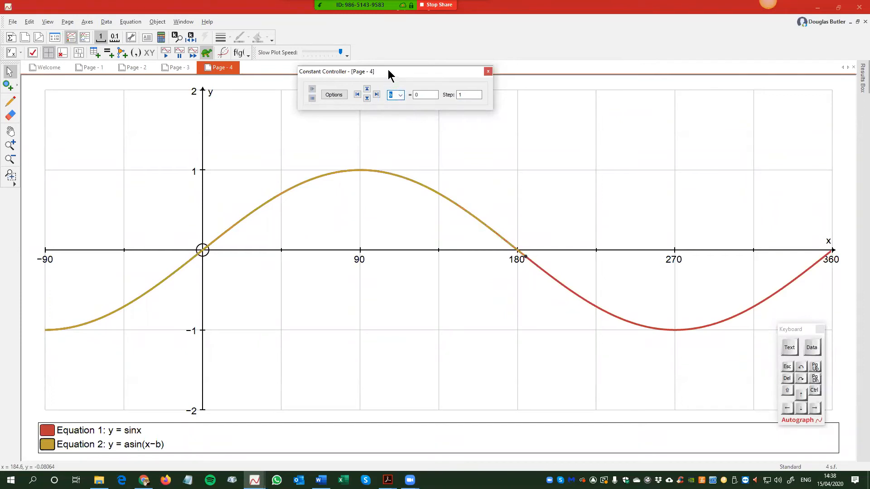
{"action": "left_click_drag", "start_coordinate": [388, 69], "coordinate": [424, 59]}
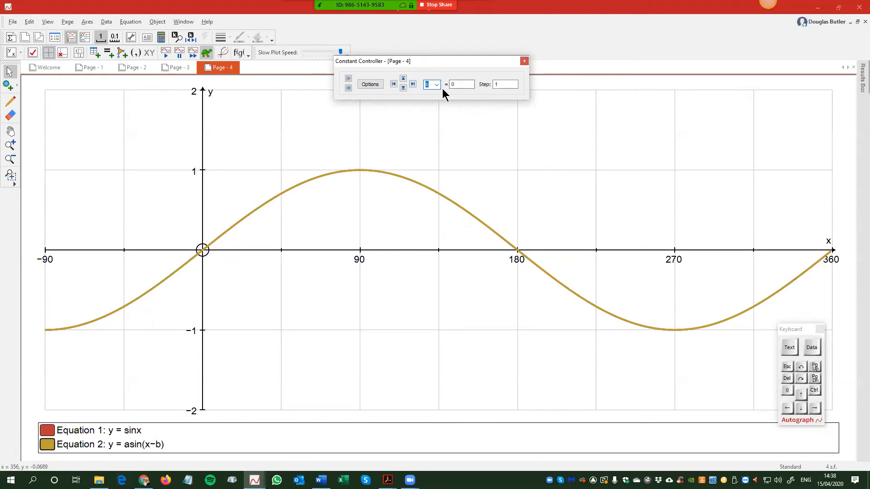
- Raise the constant b in steps of 1 to 31 to examine the horizontal shift of the curve
{"action": "left_click", "coordinate": [403, 79]}
{"action": "left_click", "coordinate": [403, 79]}
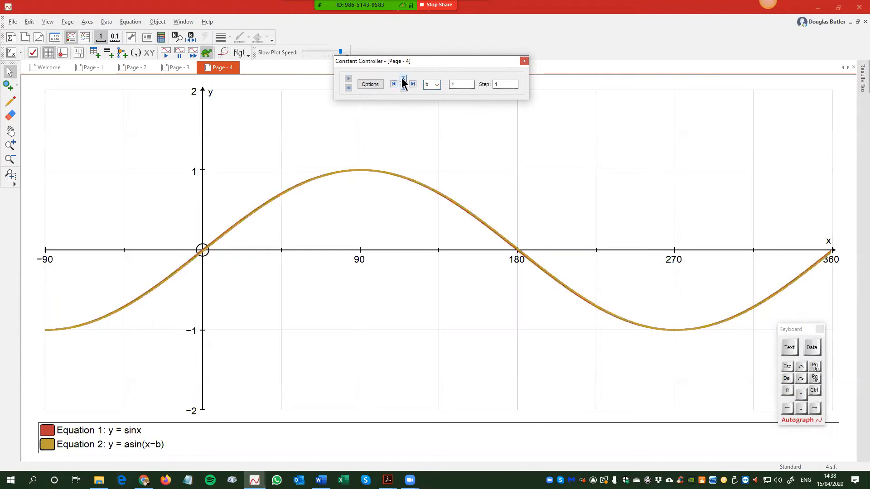
{"action": "left_click", "coordinate": [403, 79]}
{"action": "left_click", "coordinate": [403, 79]}
{"action": "left_click", "coordinate": [403, 80]}
{"action": "left_click", "coordinate": [403, 79]}
{"action": "left_click", "coordinate": [403, 79]}
{"action": "left_click", "coordinate": [403, 79]}
{"action": "left_click", "coordinate": [403, 79]}
{"action": "left_click", "coordinate": [403, 80]}
{"action": "left_click", "coordinate": [403, 80]}
{"action": "left_click", "coordinate": [404, 80]}
{"action": "left_click", "coordinate": [404, 79]}
{"action": "left_click", "coordinate": [403, 80]}
{"action": "left_click", "coordinate": [403, 79]}
{"action": "left_click", "coordinate": [403, 79]}
{"action": "left_click", "coordinate": [403, 80]}
{"action": "left_click", "coordinate": [403, 79]}
{"action": "left_click", "coordinate": [403, 79]}
{"action": "left_click", "coordinate": [403, 79]}
{"action": "left_click", "coordinate": [403, 79]}
{"action": "left_click", "coordinate": [403, 79]}
{"action": "left_click", "coordinate": [404, 79]}
{"action": "left_click", "coordinate": [403, 79]}
{"action": "left_click", "coordinate": [403, 79]}
{"action": "left_click", "coordinate": [403, 80]}
{"action": "left_click", "coordinate": [403, 79]}
{"action": "left_click", "coordinate": [403, 79]}
- Reset the constant b to 0 and set its step size to 22.5
{"action": "double_click", "coordinate": [455, 85]}
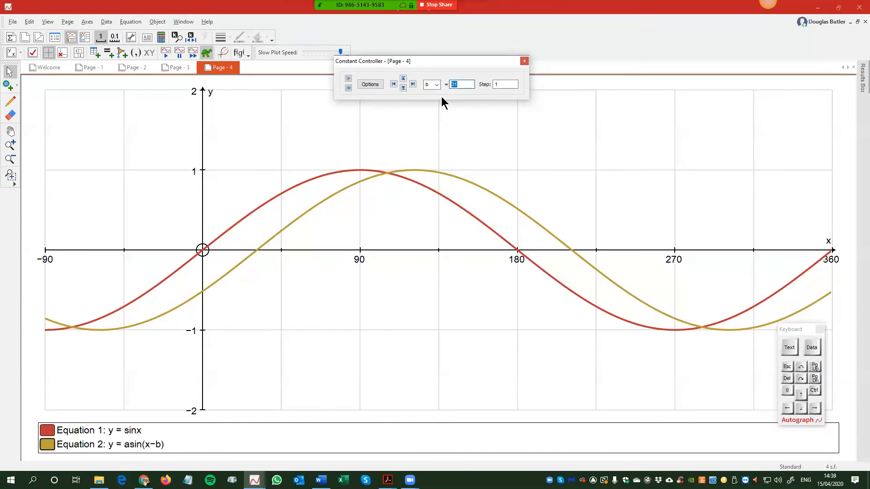
{"action": "type", "text": "0"}
{"action": "key", "text": "Tab"}
{"action": "type", "text": "22"}
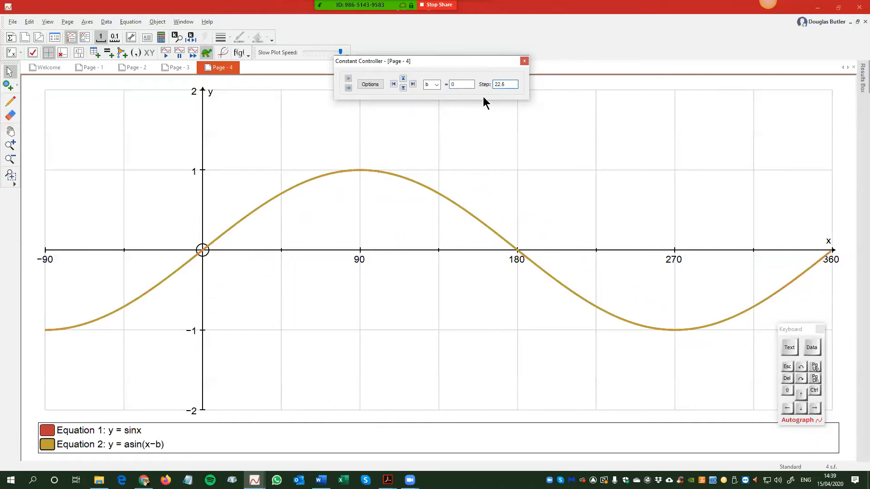
- Raise the constant b in steps of 22.5 to 202.5, and lower it back to 112.5 to examine the shifted curve
{"action": "left_click", "coordinate": [403, 79]}
{"action": "left_click", "coordinate": [403, 78]}
{"action": "left_click", "coordinate": [403, 78]}
{"action": "left_click", "coordinate": [403, 78]}
{"action": "left_click", "coordinate": [404, 78]}
{"action": "left_click", "coordinate": [403, 79]}
{"action": "left_click", "coordinate": [404, 78]}
{"action": "left_click", "coordinate": [404, 78]}
{"action": "left_click", "coordinate": [403, 78]}
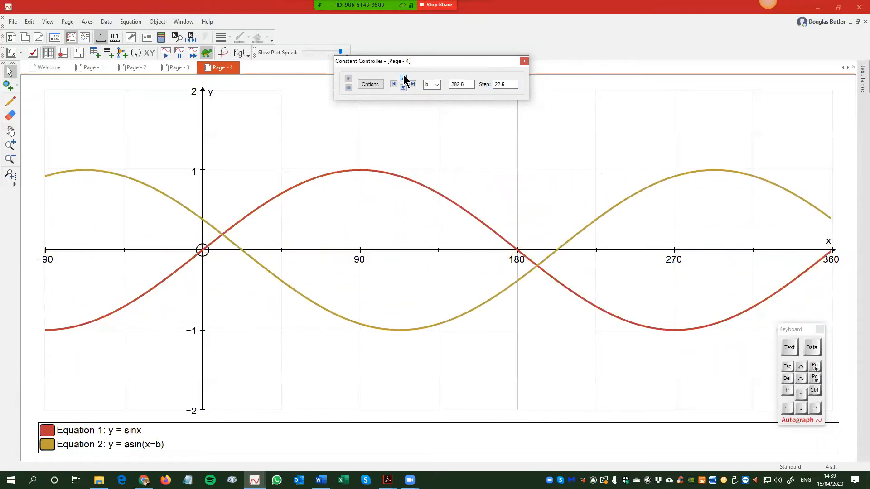
{"action": "left_click", "coordinate": [404, 88]}
{"action": "left_click", "coordinate": [404, 88]}
{"action": "left_click", "coordinate": [404, 88]}
{"action": "left_click", "coordinate": [403, 88]}
- Place a point on the shifted sine curve at x = 45 and draw a horizontal line through it
{"action": "left_click", "coordinate": [8, 85]}
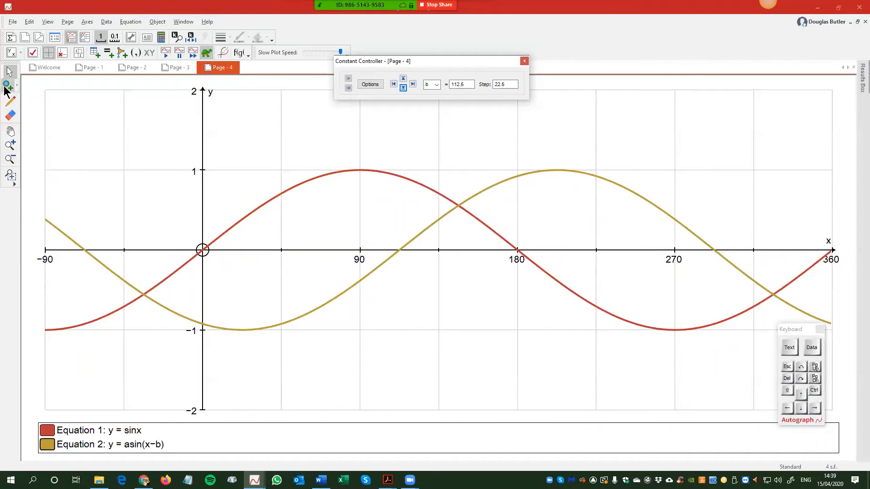
{"action": "left_click", "coordinate": [283, 324]}
{"action": "right_click", "coordinate": [290, 283]}
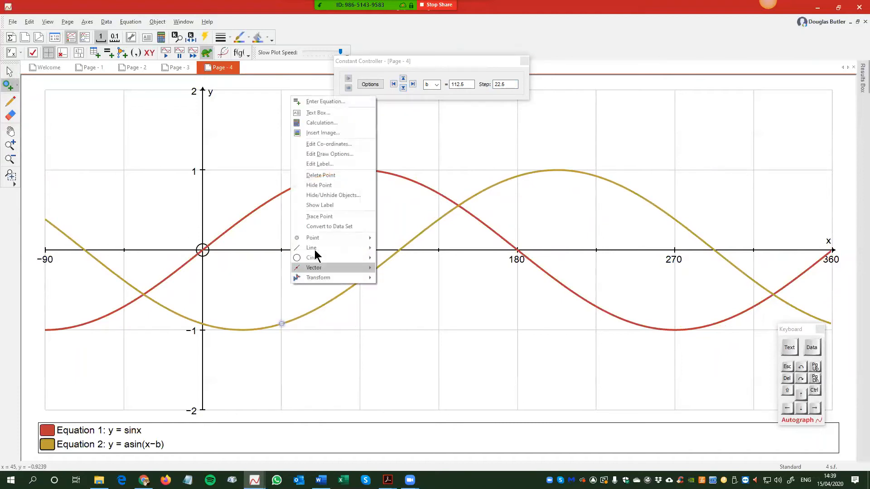
{"action": "mouse_move", "coordinate": [349, 247]}
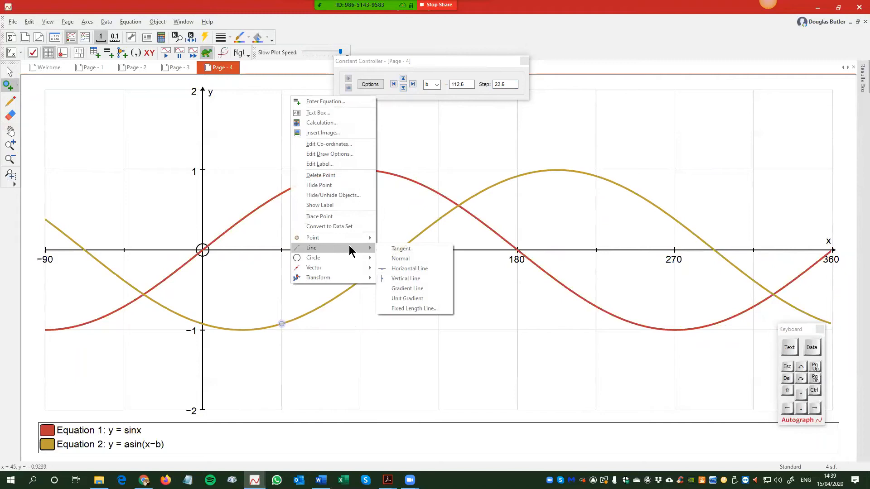
{"action": "left_click", "coordinate": [415, 269]}
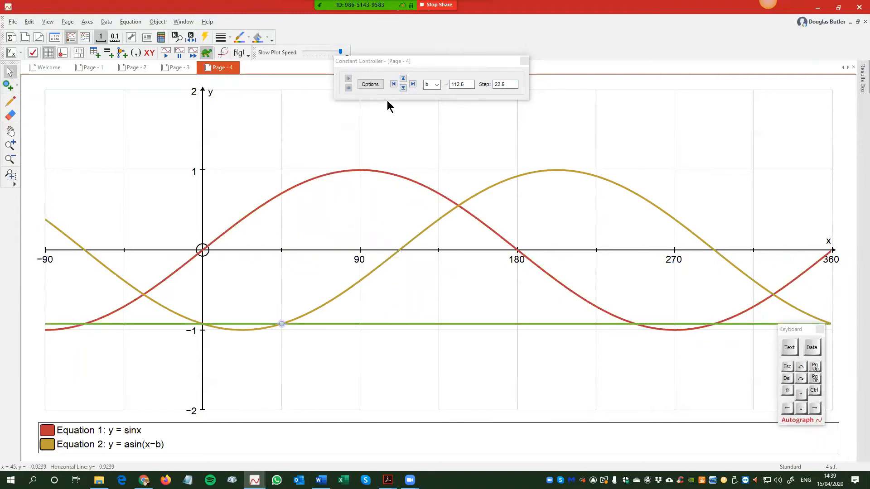
- Run the constant b up to 4095 to examine how the point and its horizontal line move
{"action": "left_click", "coordinate": [403, 79]}
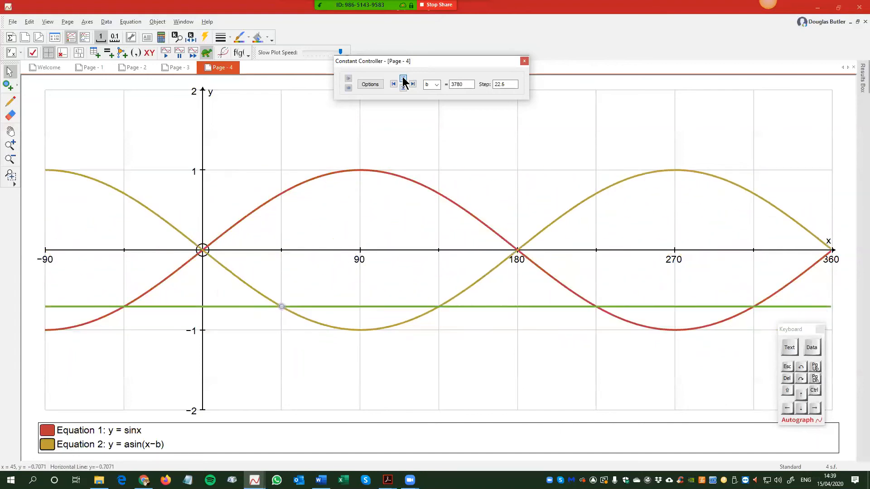
{"action": "left_click", "coordinate": [403, 79]}
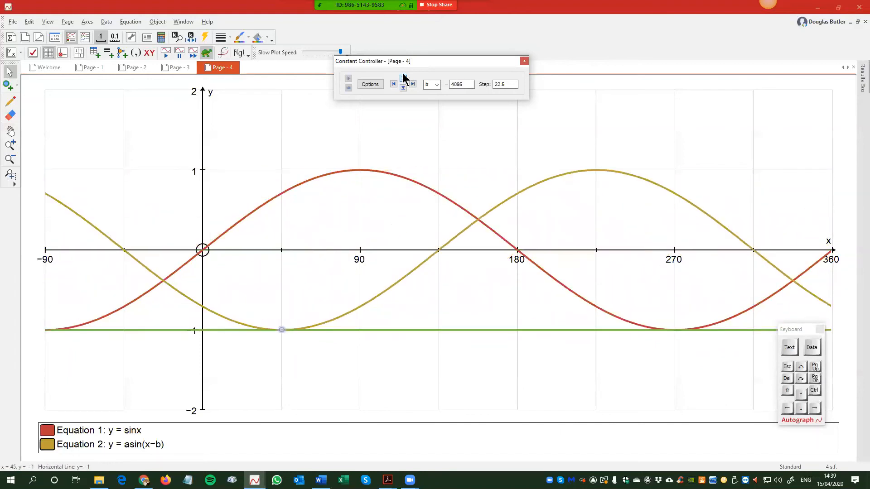
- Change Equation 2 to y = asin(x-b) + c and apply it to the graph
{"action": "double_click", "coordinate": [134, 444]}
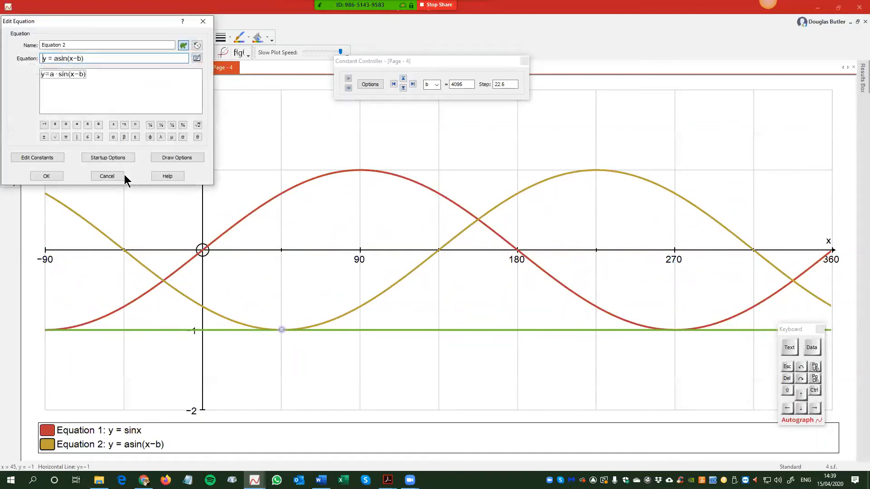
{"action": "type", "text": "+ c"}
{"action": "left_click", "coordinate": [54, 178]}
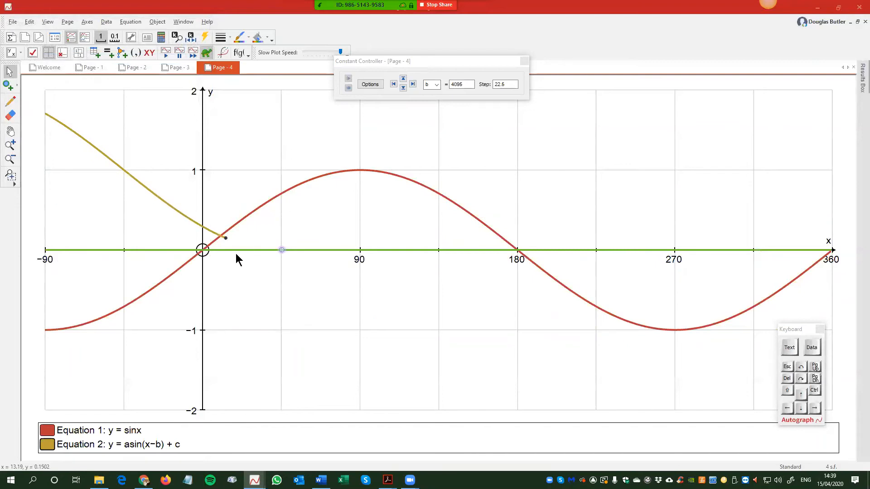
- Set the constant b to 0 and switch the controller to constant c, placing it below the curves
{"action": "left_click", "coordinate": [464, 86]}
{"action": "type", "text": "0"}
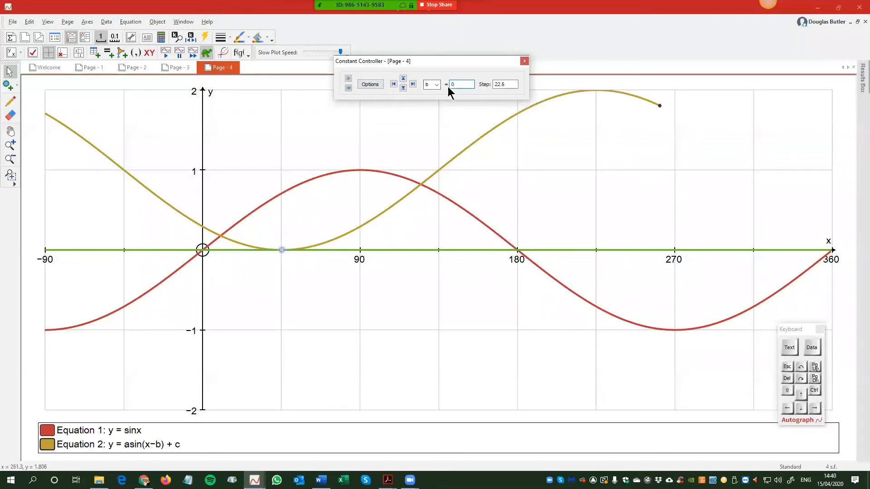
{"action": "left_click", "coordinate": [436, 84]}
{"action": "left_click", "coordinate": [434, 107]}
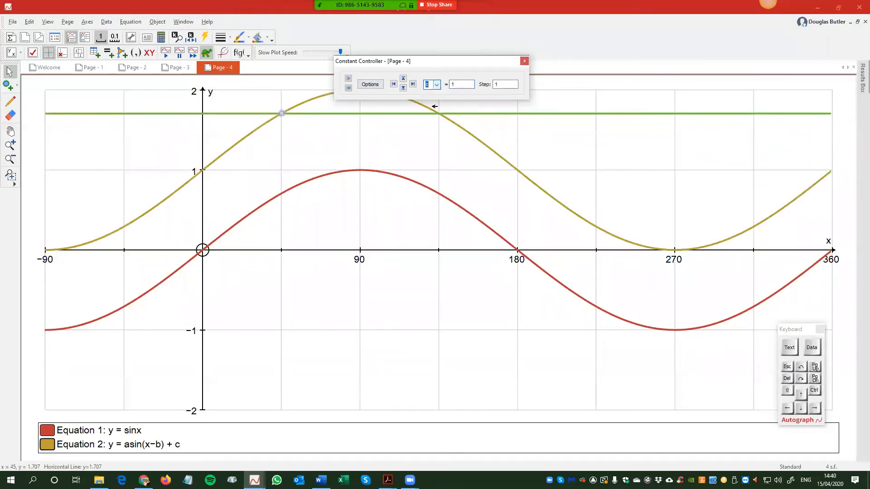
{"action": "left_click_drag", "start_coordinate": [404, 63], "coordinate": [401, 352]}
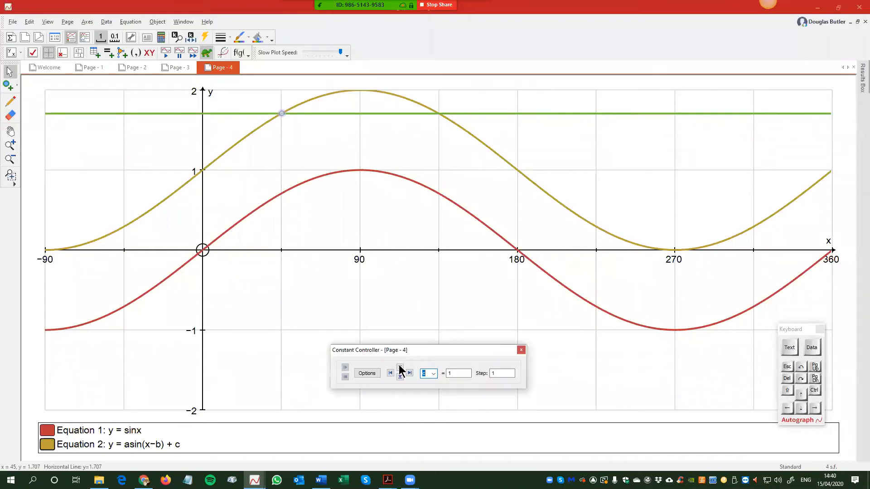
- Raise the constant c in steps of 1, lower it to -5 and return it to 1 to examine the vertical shift
{"action": "left_click", "coordinate": [400, 368]}
{"action": "left_click", "coordinate": [400, 367]}
{"action": "left_click", "coordinate": [400, 377]}
{"action": "left_click", "coordinate": [400, 377]}
{"action": "left_click", "coordinate": [399, 377]}
{"action": "left_click", "coordinate": [400, 377]}
{"action": "left_click", "coordinate": [399, 376]}
{"action": "left_click", "coordinate": [399, 377]}
{"action": "left_click", "coordinate": [400, 377]}
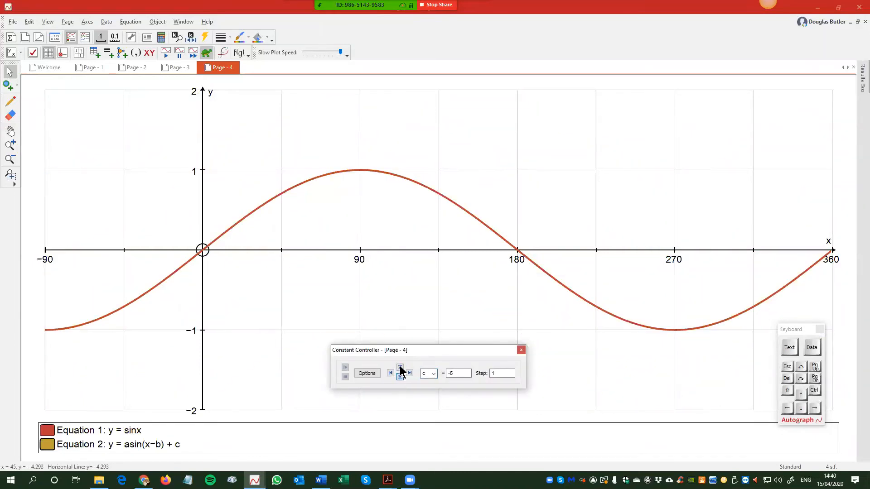
{"action": "left_click", "coordinate": [400, 368]}
{"action": "left_click", "coordinate": [400, 368]}
{"action": "left_click", "coordinate": [400, 368]}
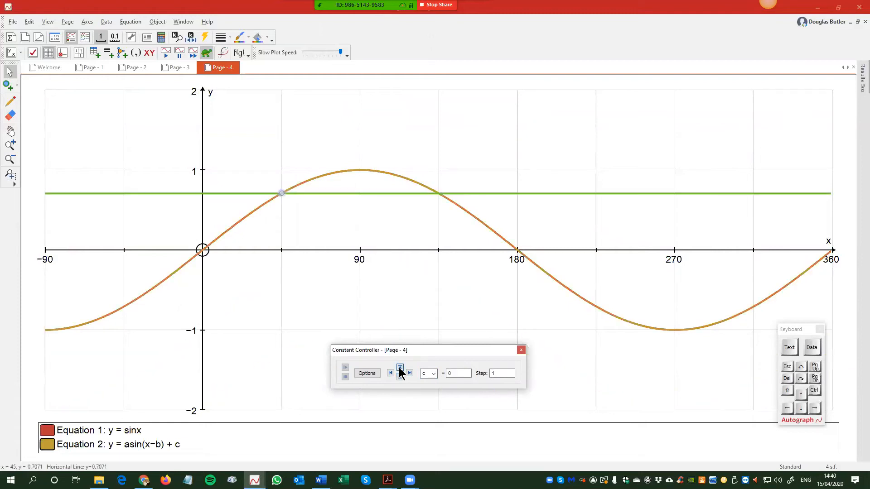
{"action": "left_click", "coordinate": [400, 368]}
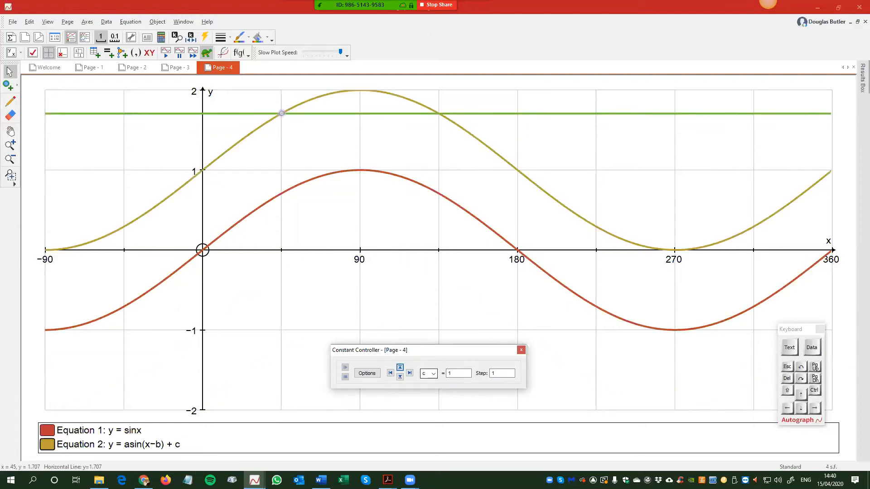
- Change Equation 2 to y = asin(n(x-b)) + c and apply it to the graph
{"action": "double_click", "coordinate": [145, 446]}
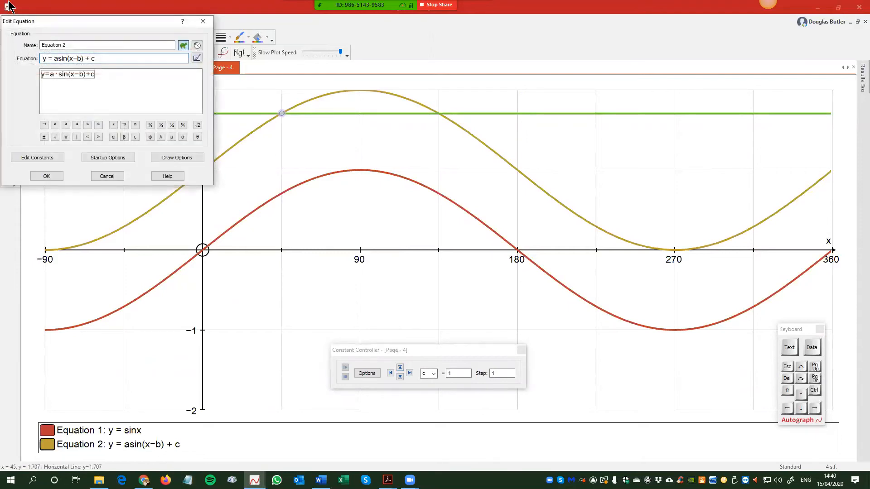
{"action": "left_click_drag", "start_coordinate": [90, 20], "coordinate": [381, 59]}
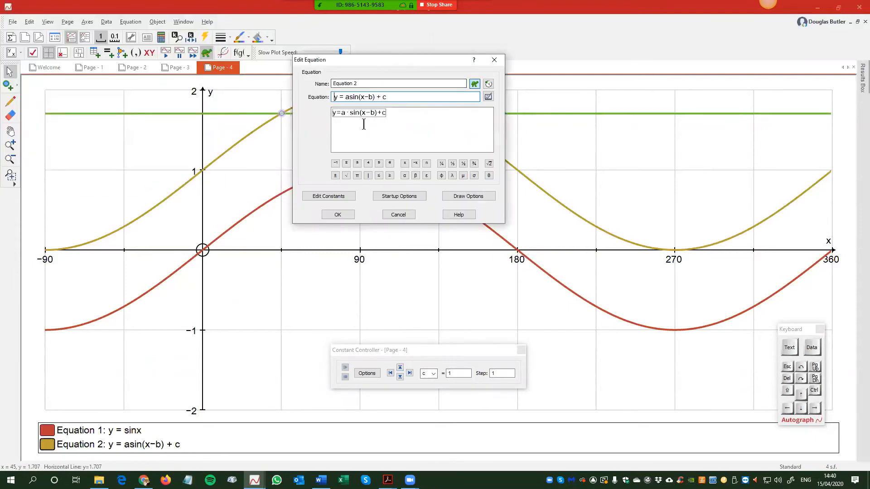
{"action": "double_click", "coordinate": [362, 97]}
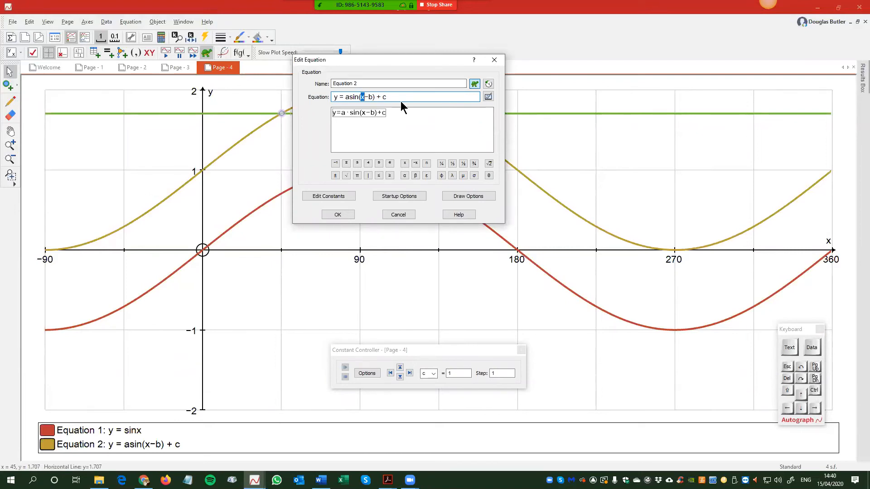
{"action": "key", "text": "Left"}
{"action": "type", "text": "n("}
{"action": "key", "text": "Right"}
{"action": "key", "text": "Right"}
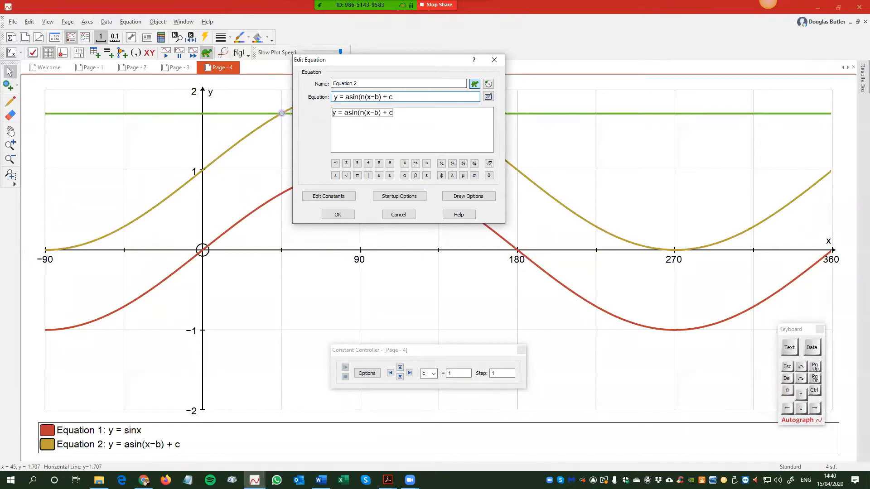
{"action": "type", "text": ")"}
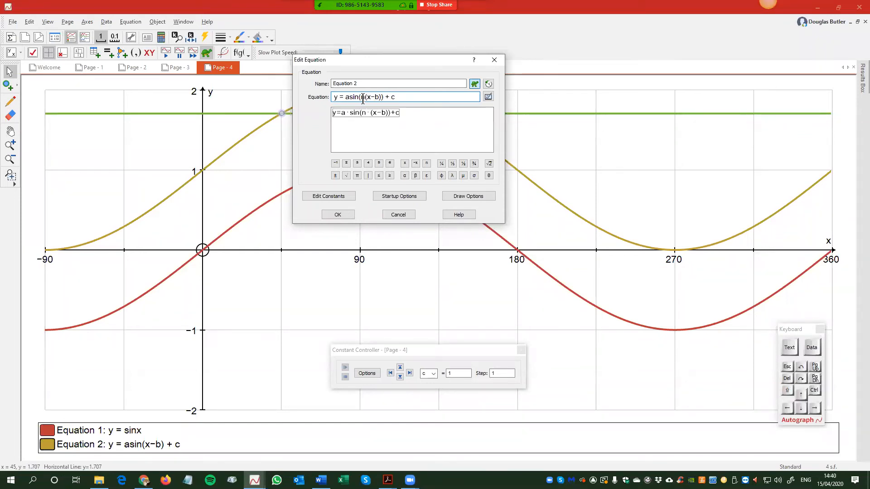
{"action": "left_click", "coordinate": [337, 214]}
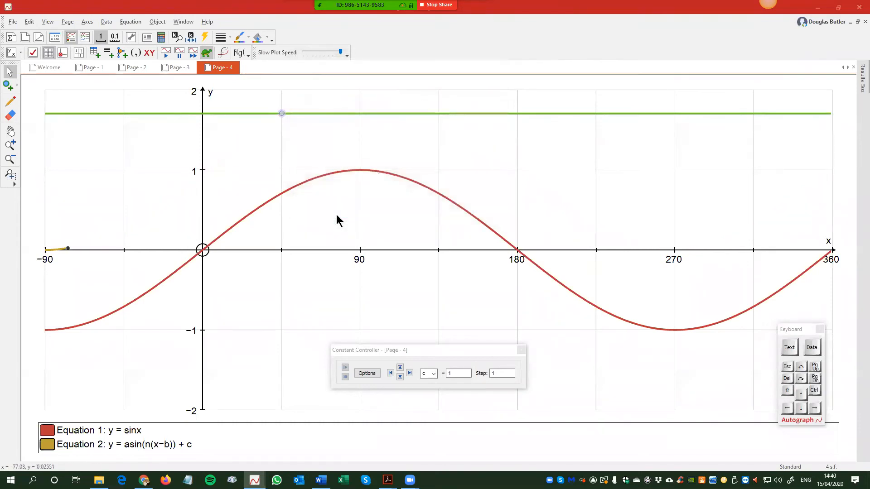
- Switch the controller to constant n, raise it in steps of 1 to 4 and return it to 1
{"action": "left_click_drag", "start_coordinate": [421, 350], "coordinate": [357, 320]}
{"action": "left_click", "coordinate": [371, 344]}
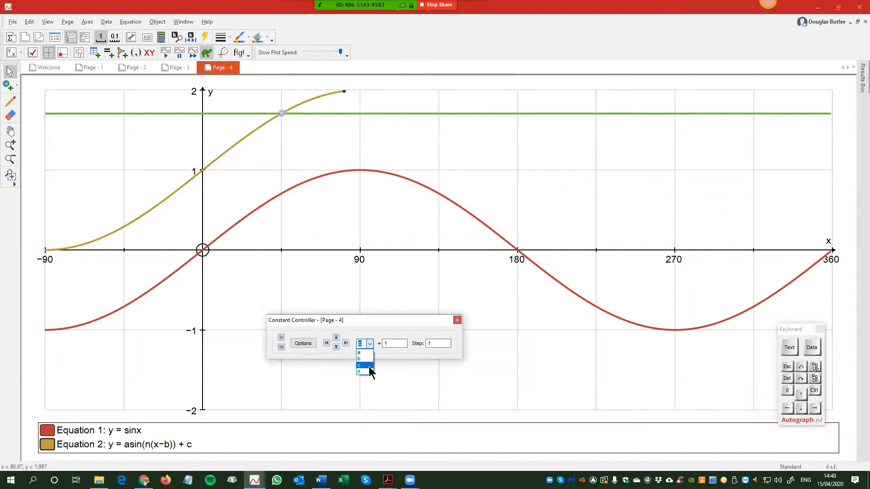
{"action": "left_click", "coordinate": [368, 365]}
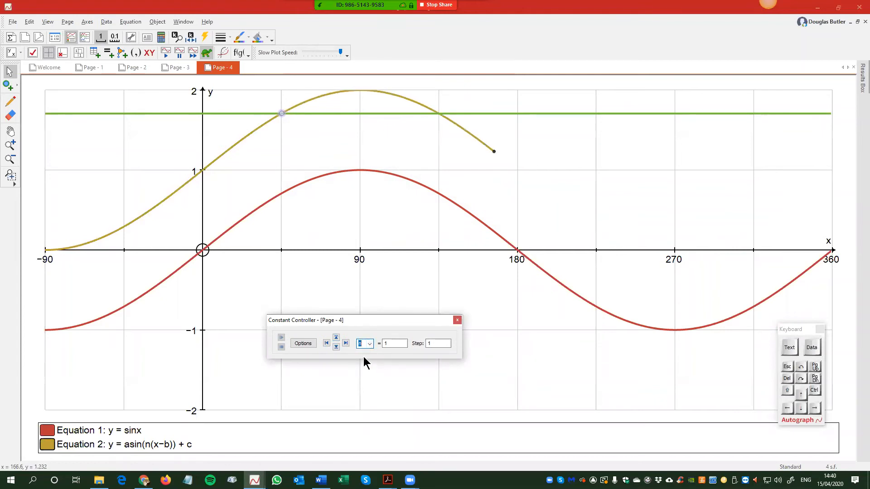
{"action": "left_click", "coordinate": [335, 338]}
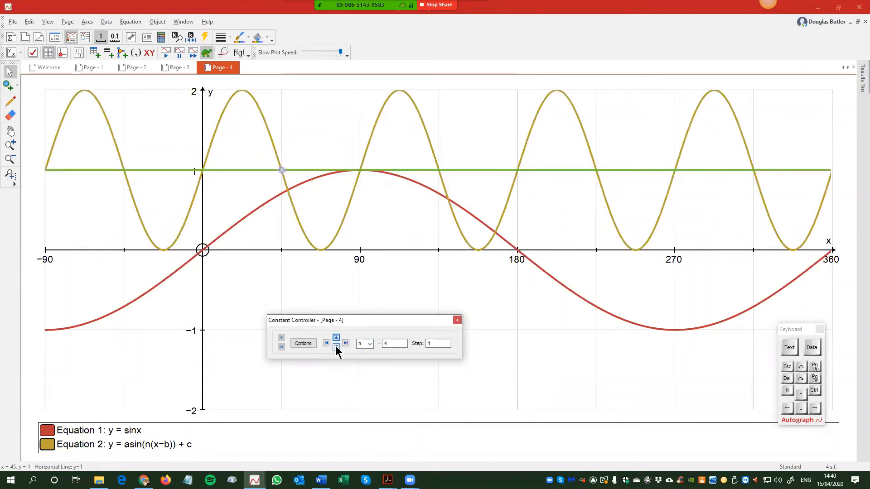
{"action": "left_click", "coordinate": [335, 346]}
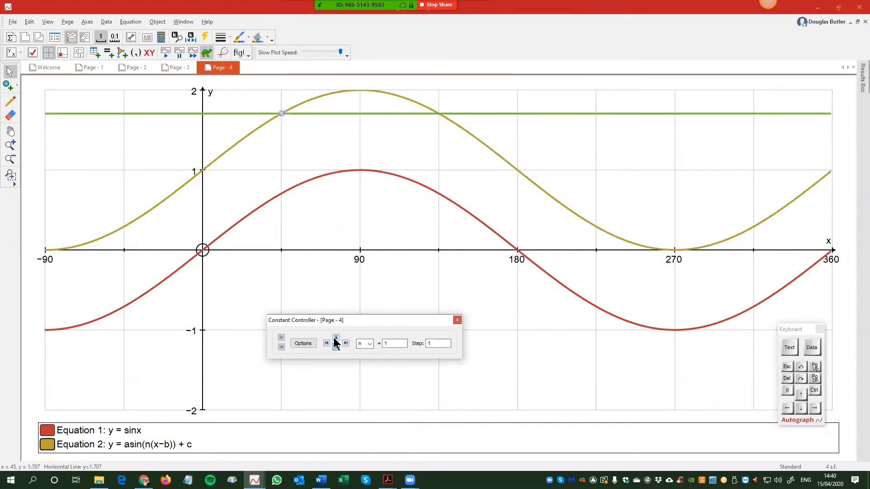
- Set the constant n to 3 and place the controller below the x-axis near 270
{"action": "left_click", "coordinate": [336, 338]}
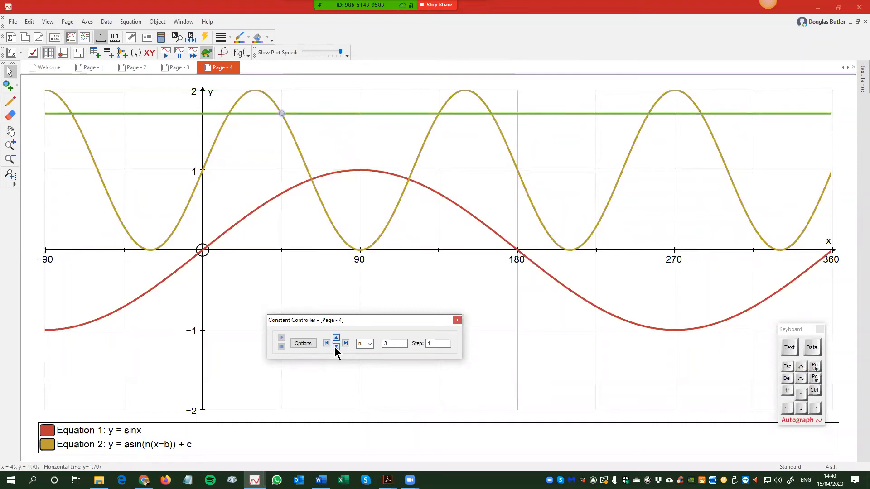
{"action": "left_click", "coordinate": [336, 348]}
{"action": "left_click", "coordinate": [335, 339]}
{"action": "left_click_drag", "start_coordinate": [385, 322], "coordinate": [669, 362]}
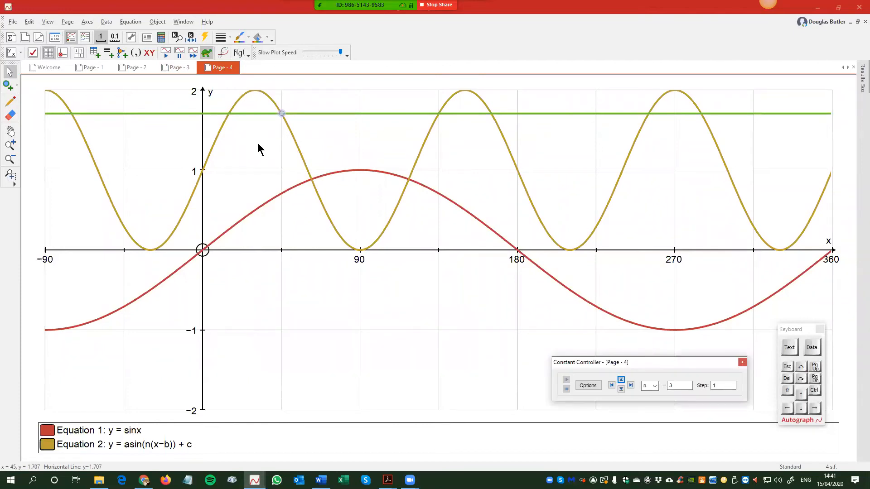
- Revisit the sinx, cosx and tanx graphs on Page 3 and return to Page 4
{"action": "left_click", "coordinate": [167, 69]}
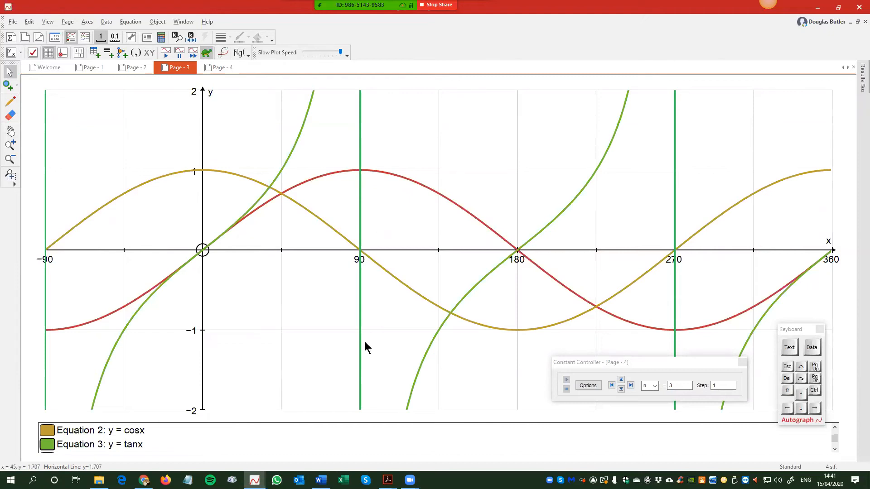
{"action": "left_click", "coordinate": [215, 69]}
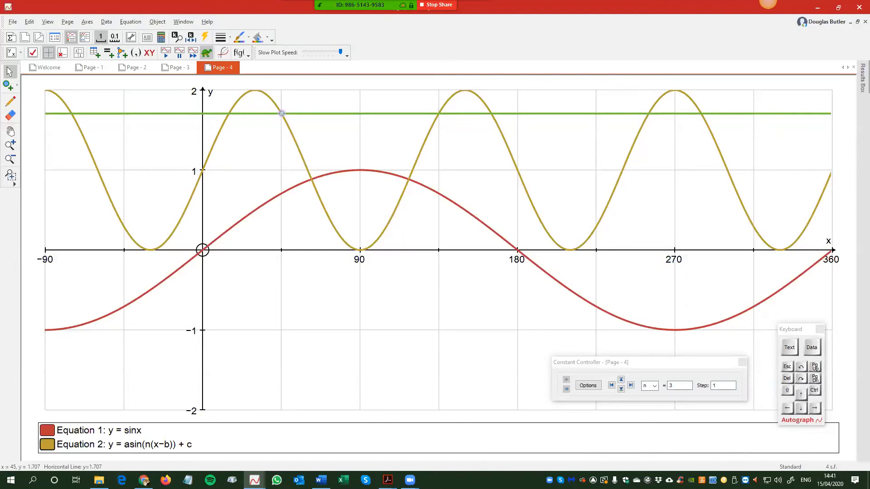
- Add a new graph page and enter the equation y = x³ − 3x − 1 on it
{"action": "left_click", "coordinate": [25, 38]}
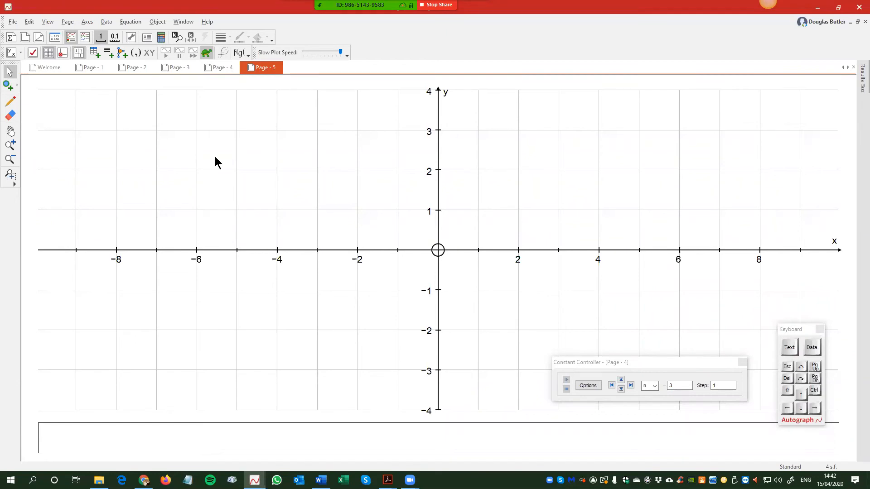
{"action": "right_click", "coordinate": [196, 158]}
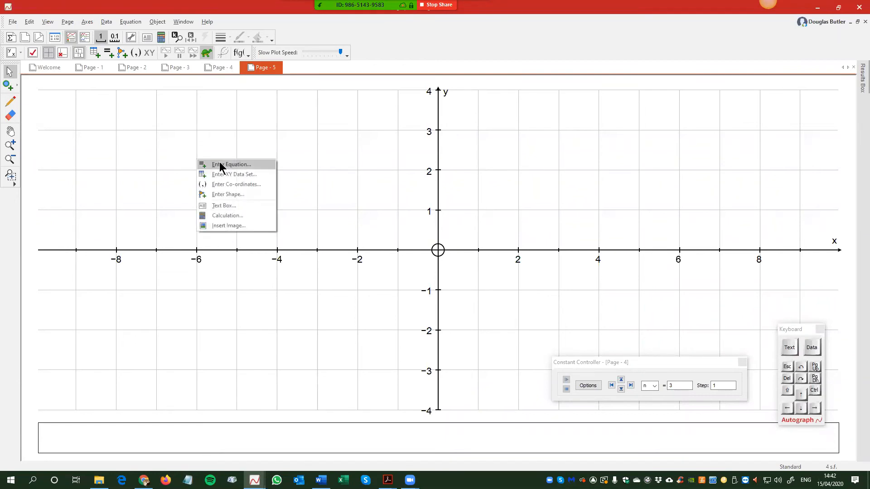
{"action": "left_click", "coordinate": [220, 165]}
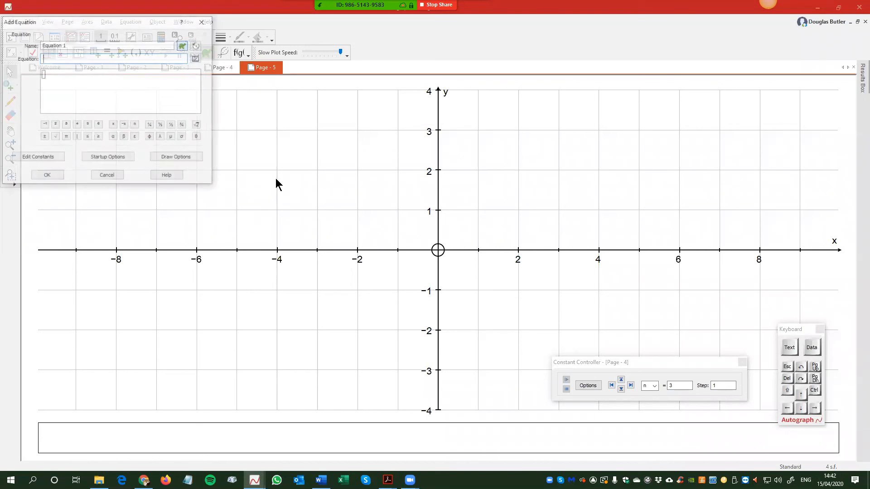
{"action": "left_click_drag", "start_coordinate": [64, 21], "coordinate": [191, 135]}
{"action": "type", "text": "y=x3-3x-1"}
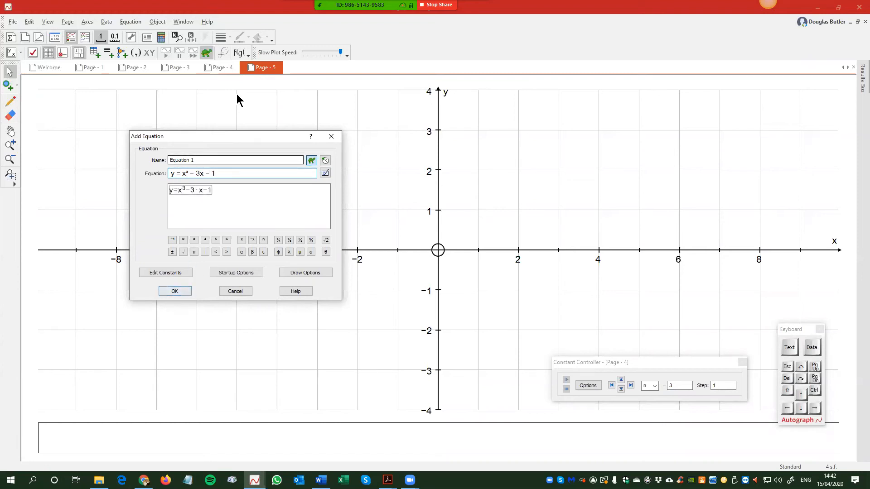
{"action": "left_click", "coordinate": [173, 292]}
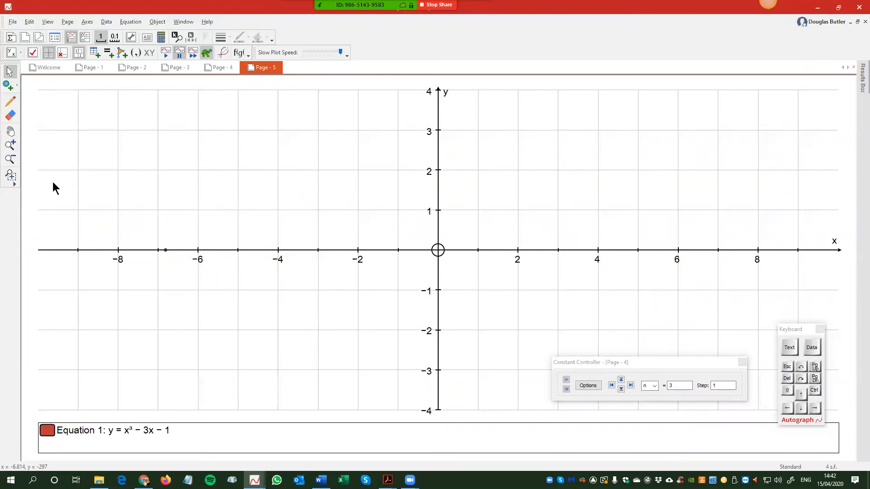
- Scribble up and down arrows, a ring around −1 on the y-axis and rising strokes for both ends of the cubic
{"action": "left_click", "coordinate": [10, 101]}
{"action": "mouse_move", "coordinate": [95, 150]}
{"action": "left_mouse_down"}
{"action": "mouse_move", "coordinate": [91, 121]}
{"action": "mouse_move", "coordinate": [86, 130]}
{"action": "mouse_move", "coordinate": [94, 128]}
{"action": "left_mouse_up"}
{"action": "left_click_drag", "start_coordinate": [101, 334], "coordinate": [106, 365]}
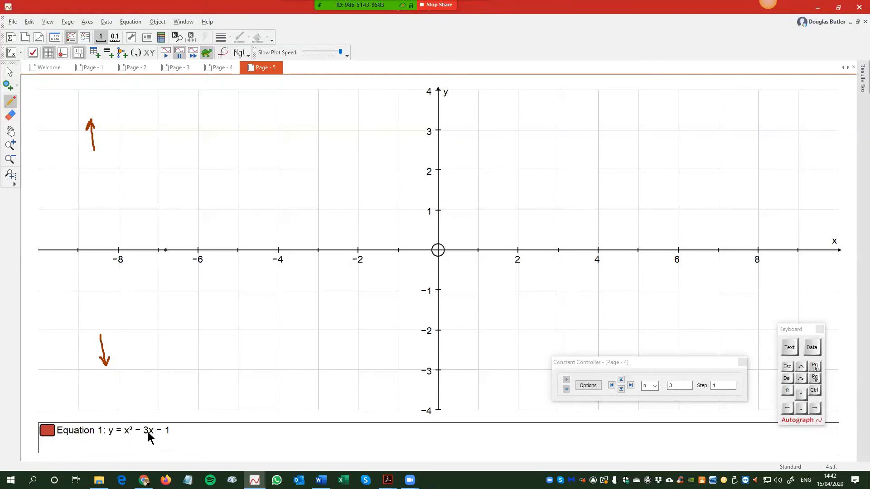
{"action": "mouse_move", "coordinate": [437, 284]}
{"action": "left_mouse_down"}
{"action": "mouse_move", "coordinate": [430, 297]}
{"action": "mouse_move", "coordinate": [441, 284]}
{"action": "left_mouse_up"}
{"action": "left_click_drag", "start_coordinate": [665, 186], "coordinate": [705, 115]}
{"action": "left_click_drag", "start_coordinate": [168, 381], "coordinate": [211, 332]}
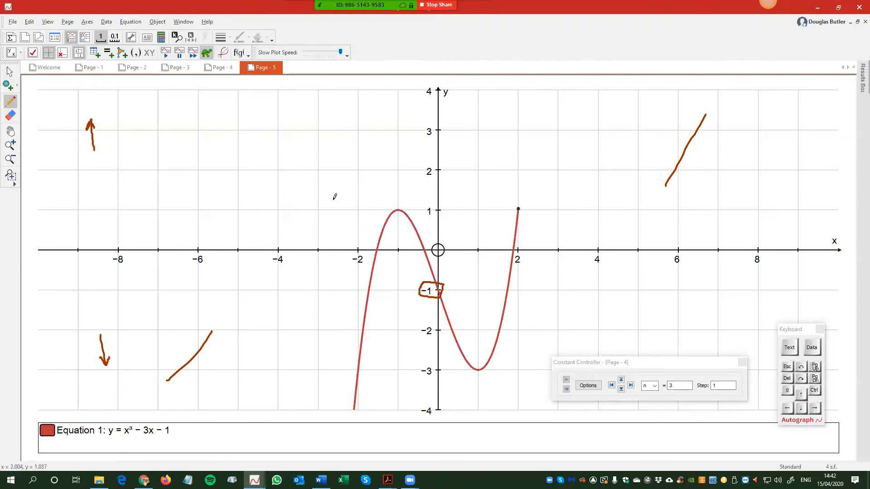
- Select all the scribbles on the page and delete them
{"action": "left_click", "coordinate": [31, 21]}
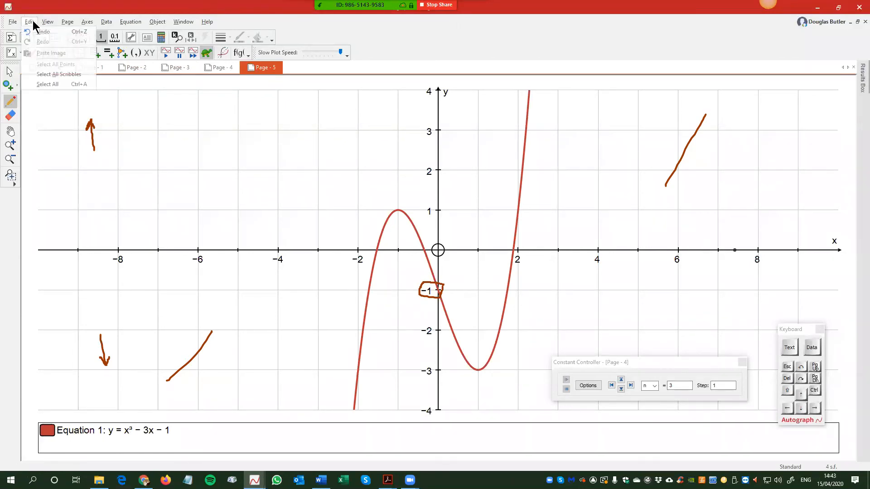
{"action": "left_click", "coordinate": [45, 74]}
{"action": "left_click", "coordinate": [788, 379]}
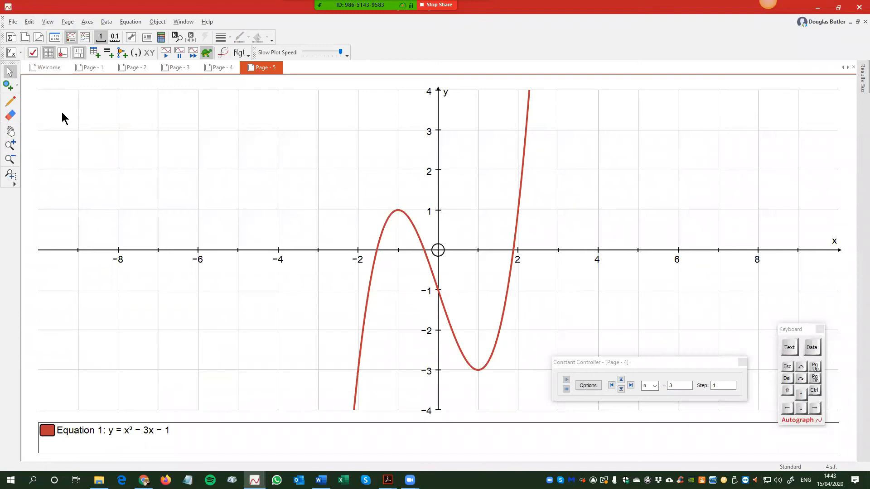
- Move the Constant Controller clear of the curve and place a point on the cubic at x = −1
{"action": "left_click", "coordinate": [10, 145]}
{"action": "left_click_drag", "start_coordinate": [316, 167], "coordinate": [582, 381]}
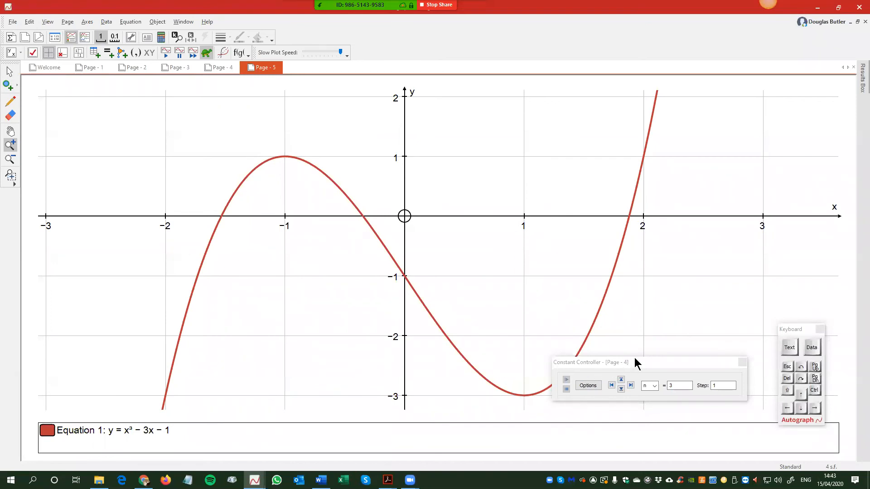
{"action": "left_click_drag", "start_coordinate": [633, 360], "coordinate": [709, 301]}
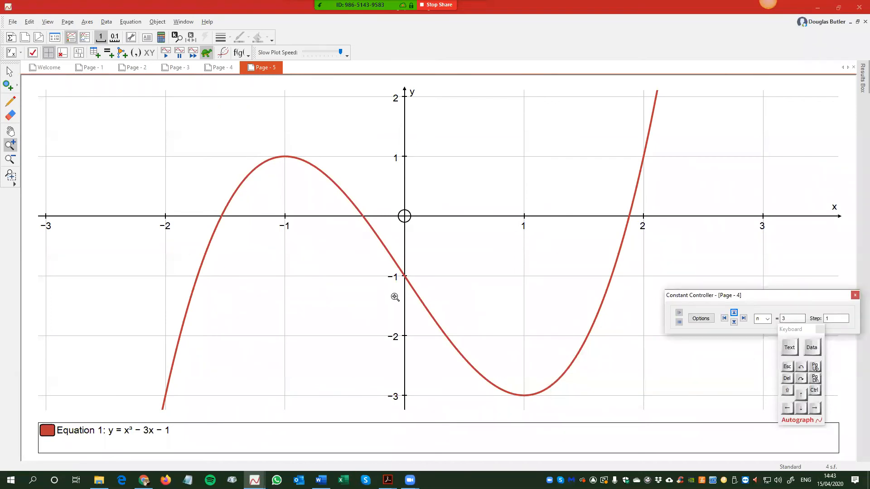
{"action": "left_click", "coordinate": [8, 85]}
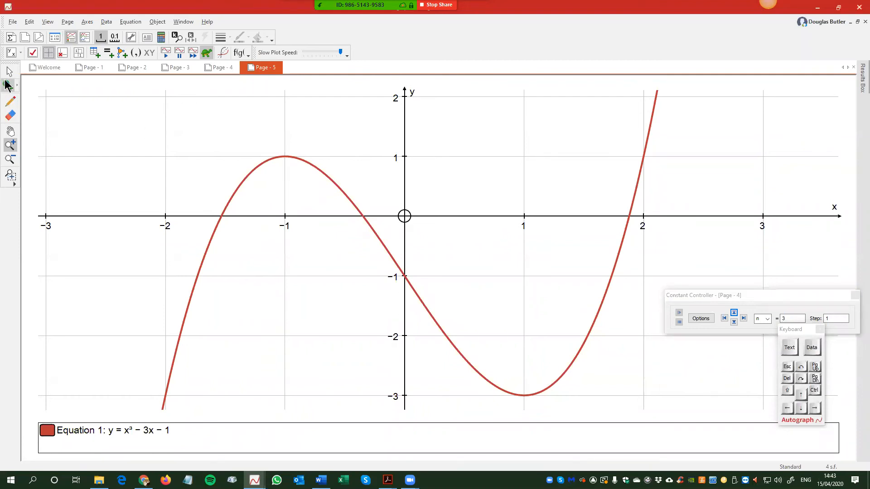
{"action": "left_click", "coordinate": [231, 198]}
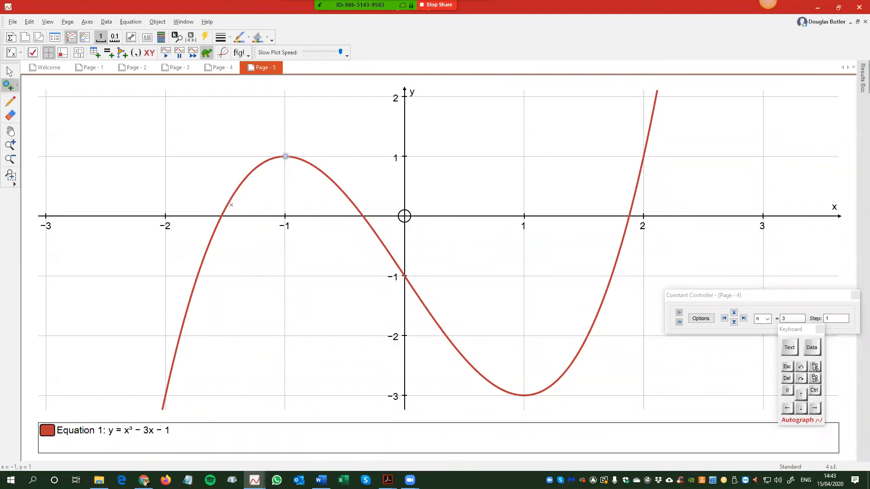
- Set the snap interval to 0.1 and move the point along the curve to x = −1.5
{"action": "left_click", "coordinate": [114, 36]}
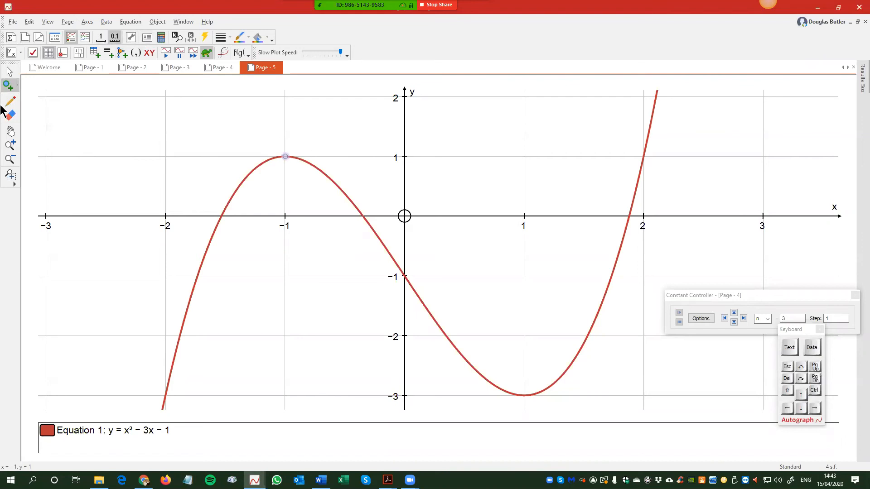
{"action": "left_click", "coordinate": [9, 72]}
{"action": "left_click_drag", "start_coordinate": [282, 158], "coordinate": [225, 220]}
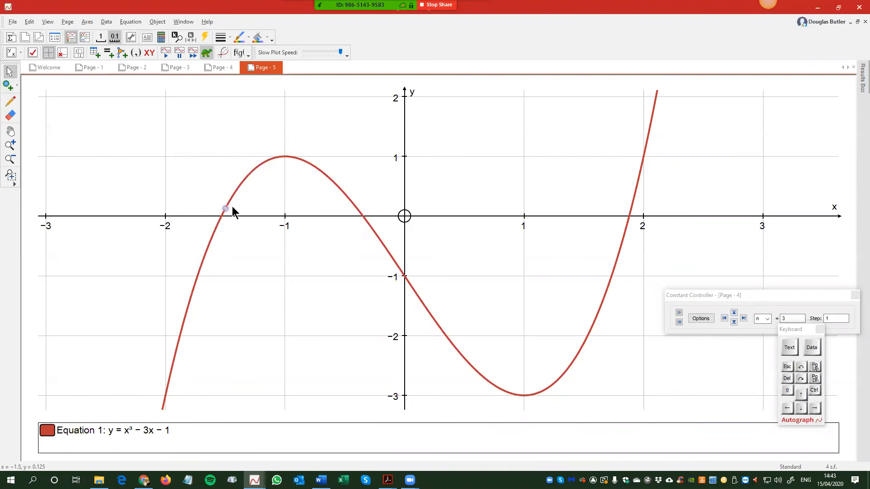
- Add a tangent at the point and slide the point along the curve to x = −1 and on to x = −0.3
{"action": "right_click", "coordinate": [237, 204]}
{"action": "mouse_move", "coordinate": [287, 355]}
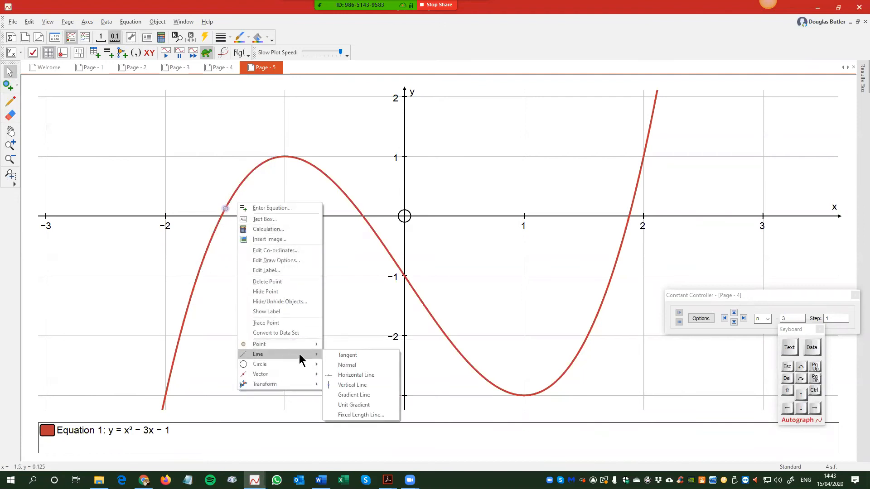
{"action": "left_click", "coordinate": [345, 356]}
{"action": "left_click_drag", "start_coordinate": [226, 209], "coordinate": [282, 164]}
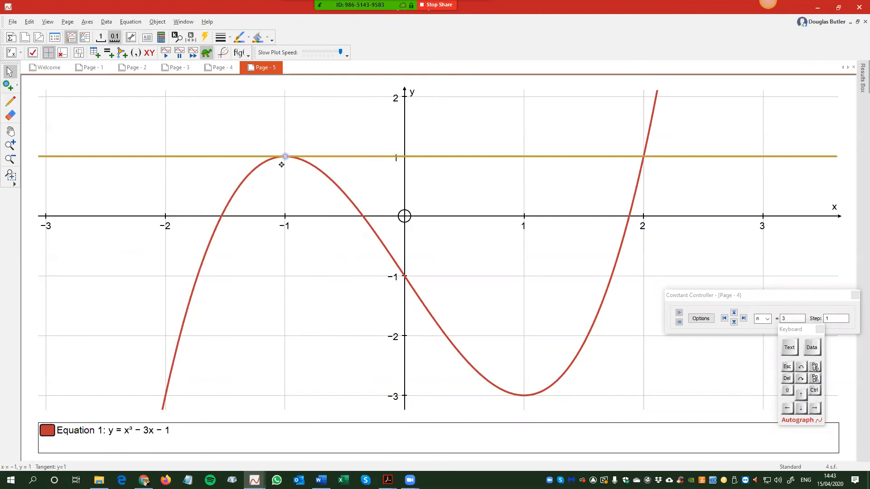
{"action": "left_click_drag", "start_coordinate": [304, 170], "coordinate": [371, 238]}
- Scribble a curved clockwise arrow above the cubic's local maximum to indicate how the tangent turns
{"action": "left_click", "coordinate": [10, 101]}
{"action": "mouse_move", "coordinate": [270, 139]}
{"action": "left_mouse_down"}
{"action": "mouse_move", "coordinate": [316, 106]}
{"action": "mouse_move", "coordinate": [315, 114]}
{"action": "left_mouse_up"}
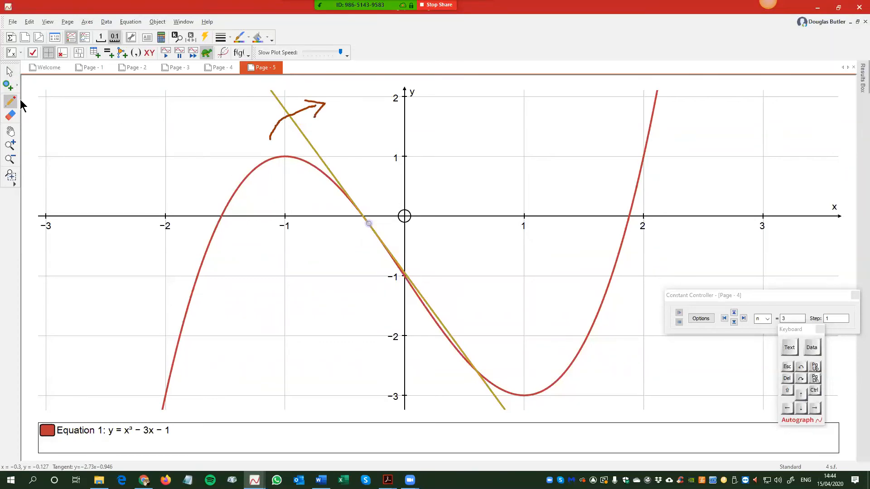
- Slide the tangent point to x = 0 to examine the gradient and return it to x = −1.5
{"action": "left_click", "coordinate": [9, 72]}
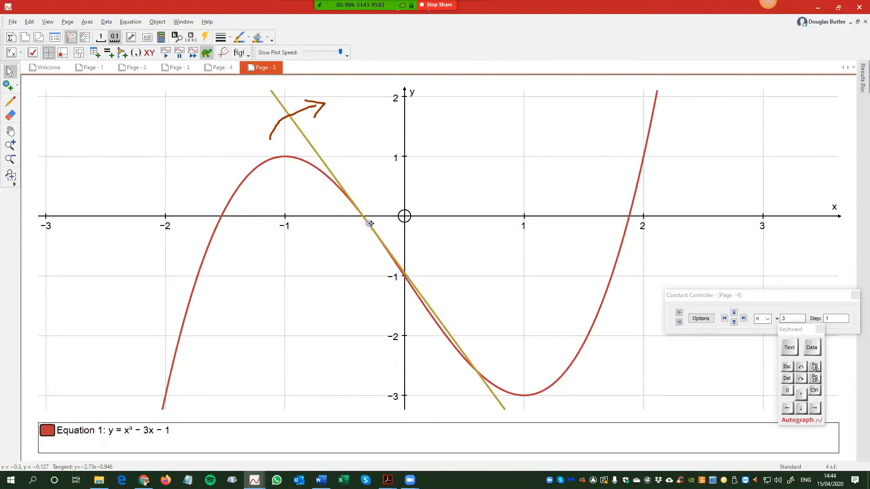
{"action": "left_click_drag", "start_coordinate": [374, 234], "coordinate": [402, 279]}
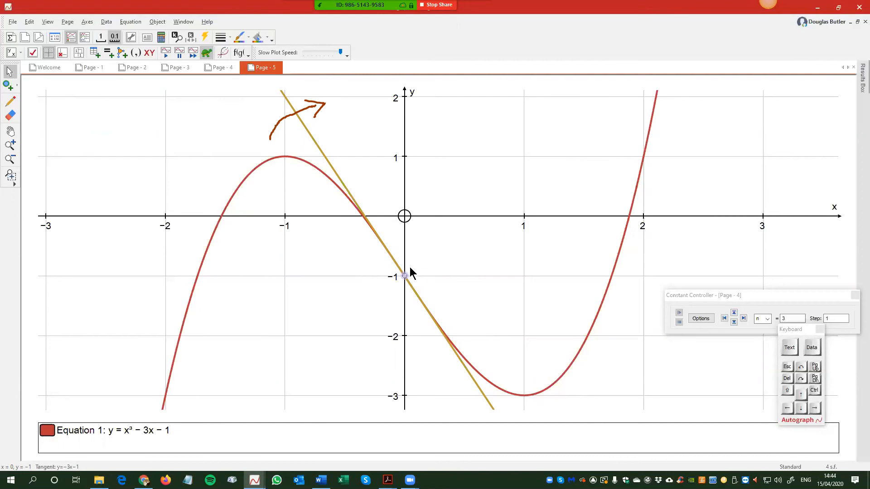
{"action": "left_click_drag", "start_coordinate": [412, 288], "coordinate": [229, 216]}
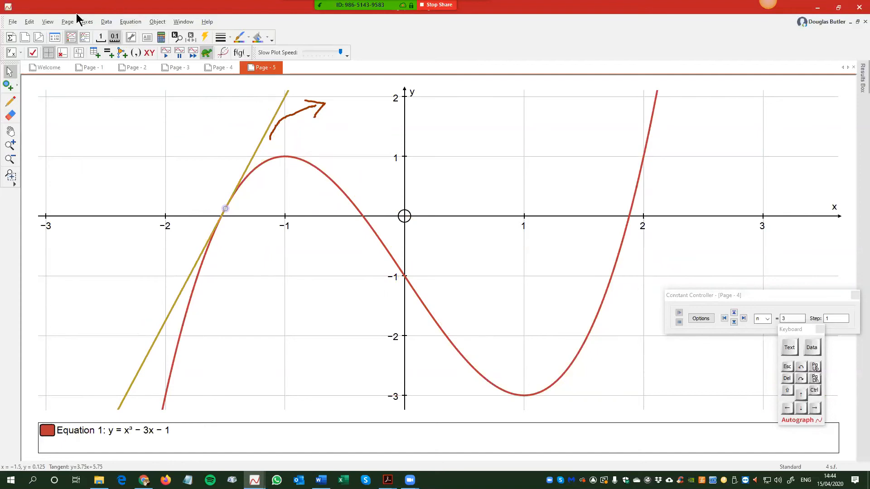
- Deselect the tangent point and insert the image skier.png from the agg-2 folder onto the page
{"action": "right_click", "coordinate": [136, 133]}
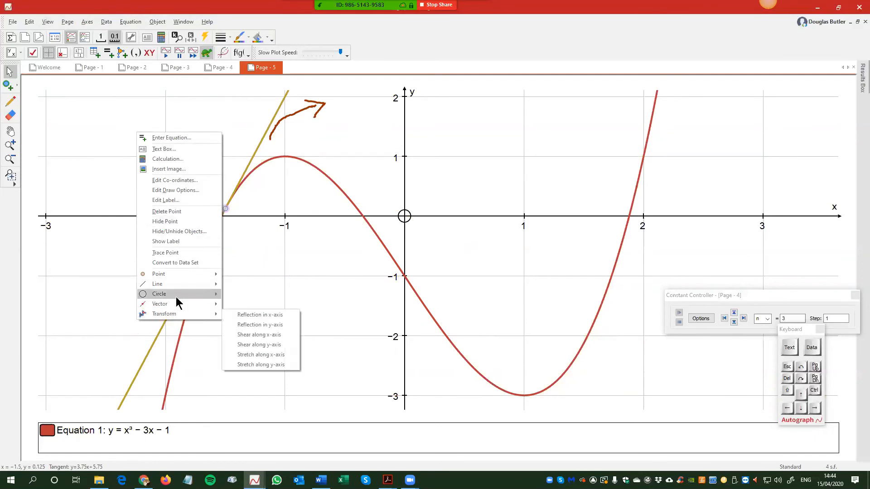
{"action": "left_click", "coordinate": [114, 223]}
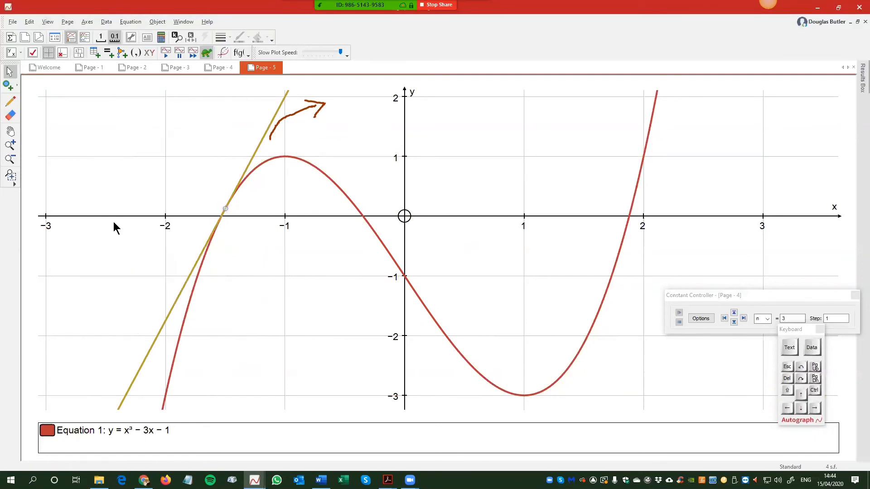
{"action": "right_click", "coordinate": [121, 155]}
{"action": "left_click", "coordinate": [229, 245]}
{"action": "right_click", "coordinate": [127, 130]}
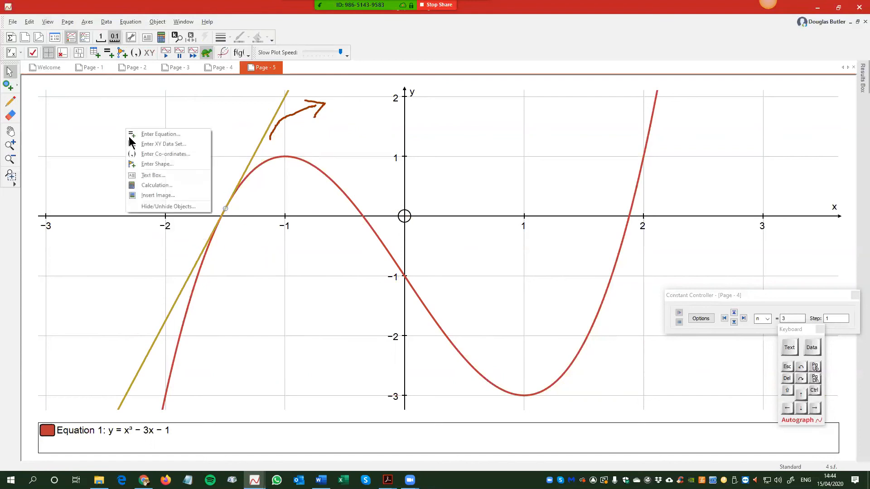
{"action": "left_click", "coordinate": [146, 198]}
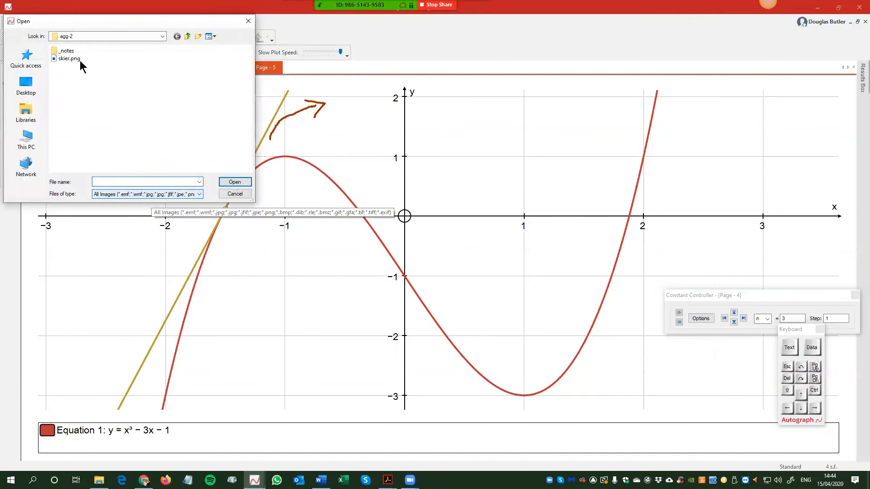
{"action": "left_click_drag", "start_coordinate": [82, 20], "coordinate": [133, 59]}
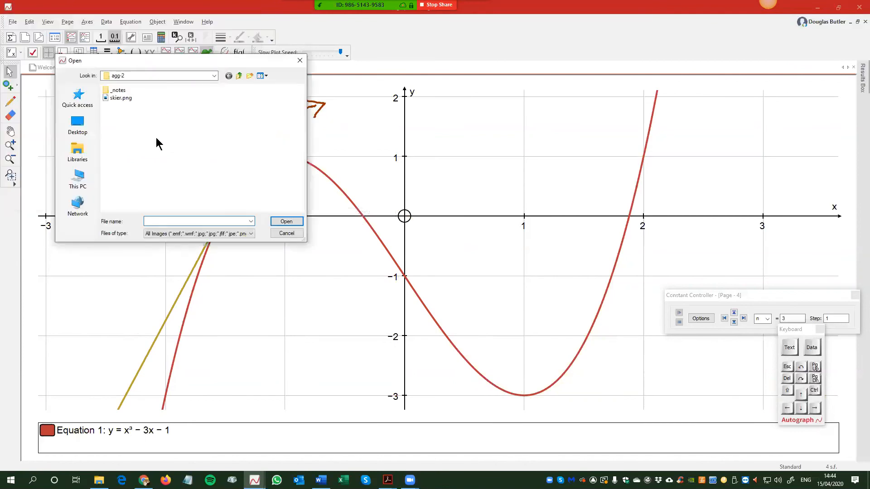
{"action": "double_click", "coordinate": [105, 99]}
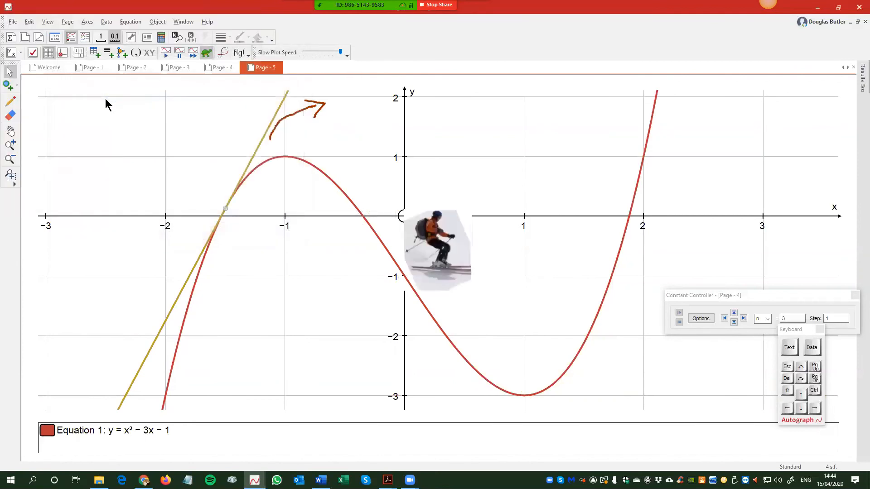
- Move the skier image to just above the x-axis near x = −2 and deselect it
{"action": "left_click_drag", "start_coordinate": [433, 254], "coordinate": [165, 172]}
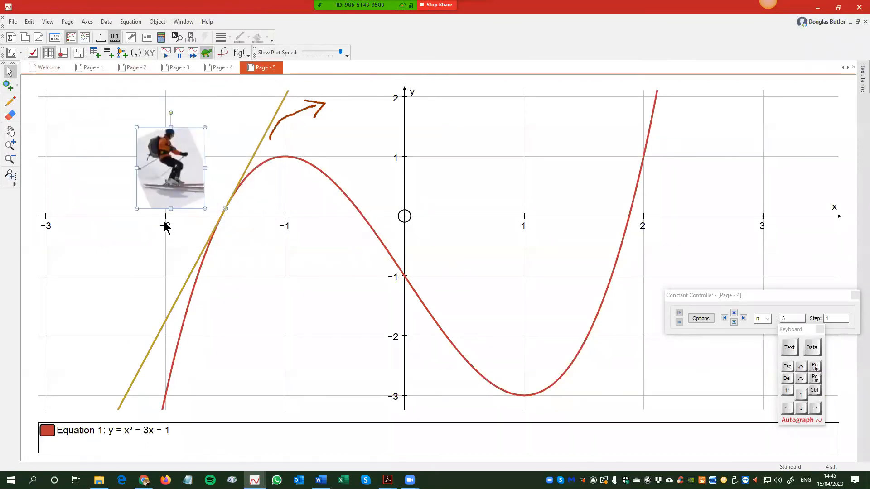
{"action": "left_click", "coordinate": [157, 242]}
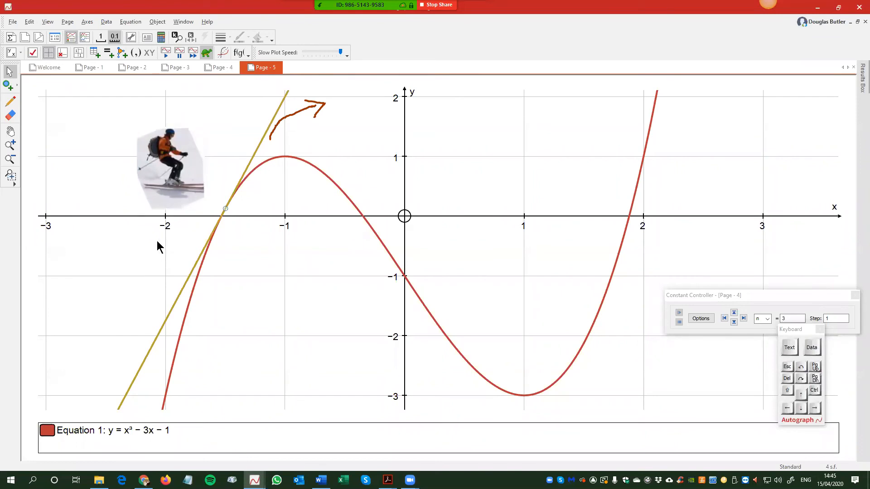
{"action": "right_click", "coordinate": [120, 186]}
{"action": "left_click", "coordinate": [132, 251]}
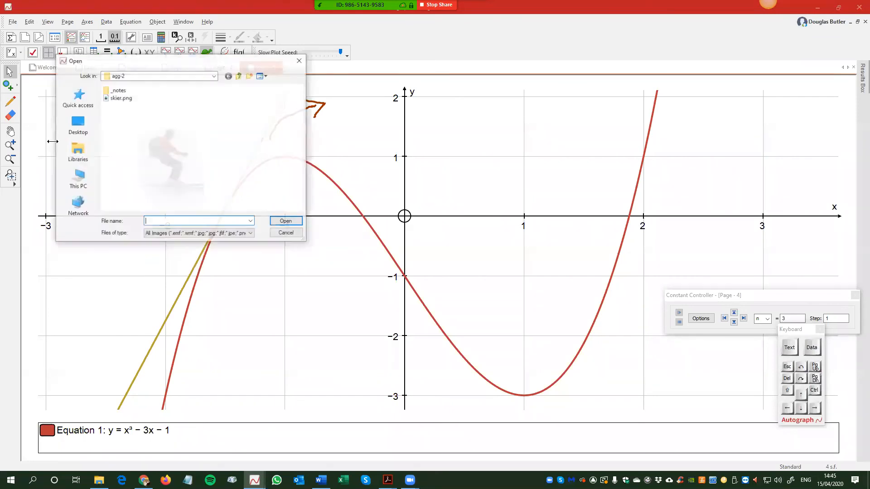
{"action": "left_click", "coordinate": [286, 234]}
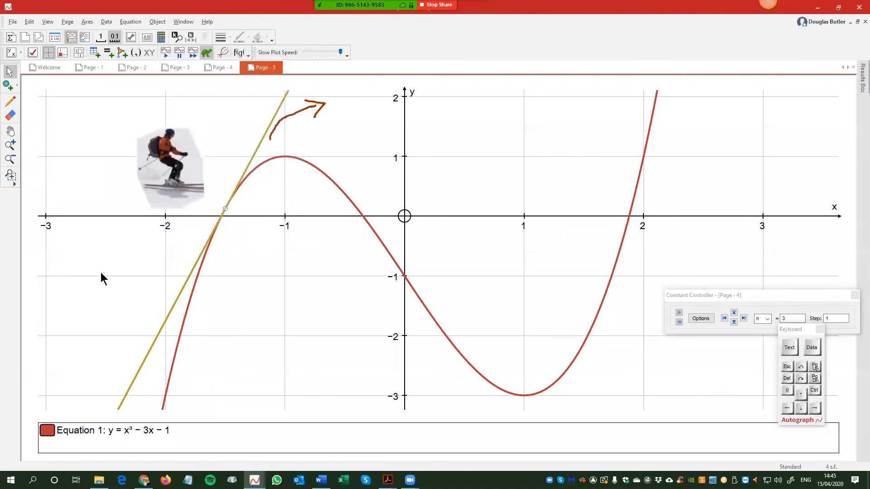
- Attach the skier image to the tangent point on the cubic
{"action": "left_click", "coordinate": [166, 177]}
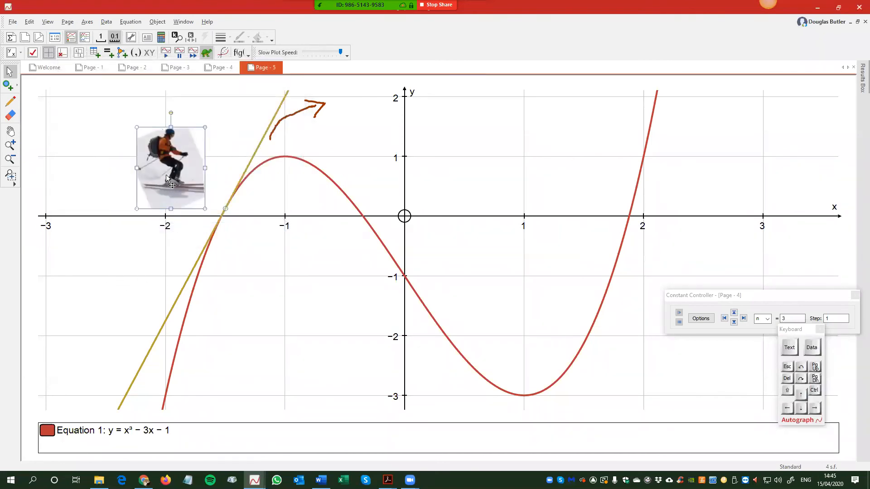
{"action": "left_click", "coordinate": [223, 208]}
{"action": "right_click", "coordinate": [416, 133]}
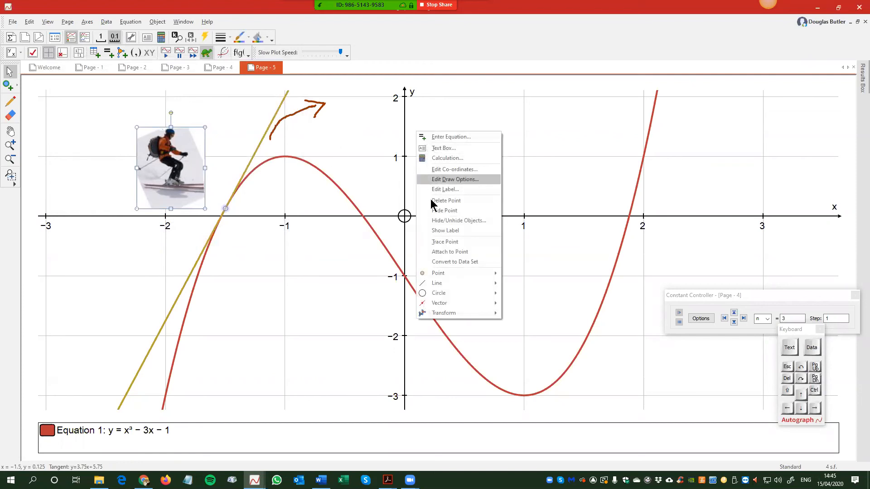
{"action": "mouse_move", "coordinate": [451, 272]}
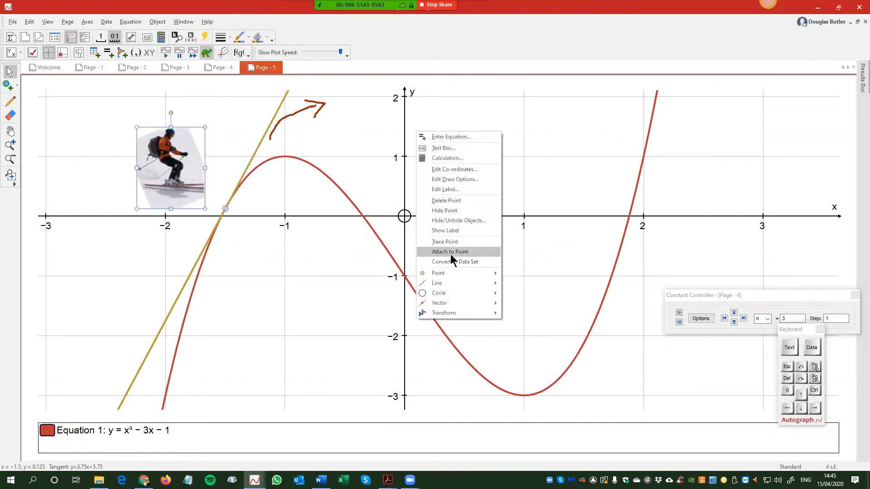
{"action": "left_click", "coordinate": [450, 252]}
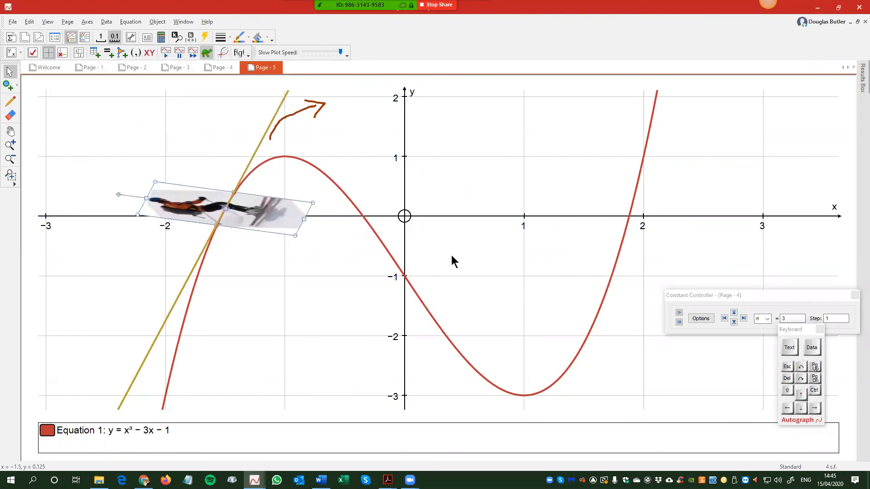
- Turn off Scale Image with Axes for the skier and shift the image so its skis lie along the tangent
{"action": "double_click", "coordinate": [176, 203]}
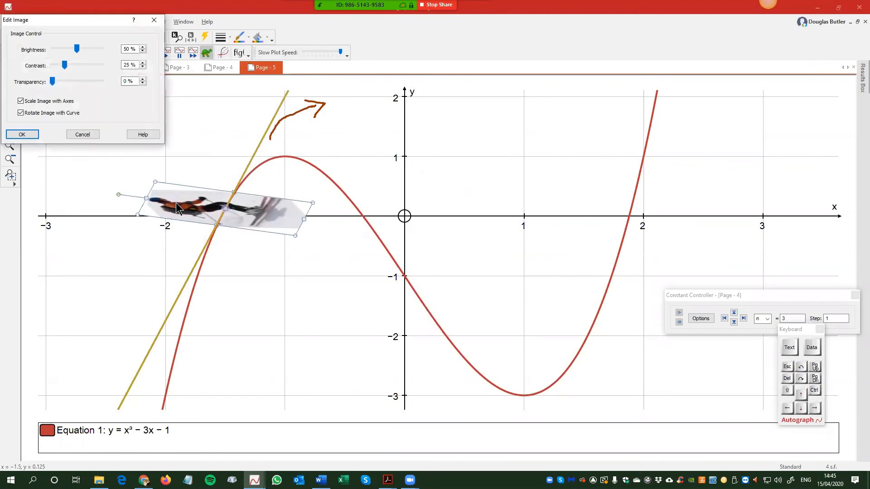
{"action": "left_click", "coordinate": [21, 101]}
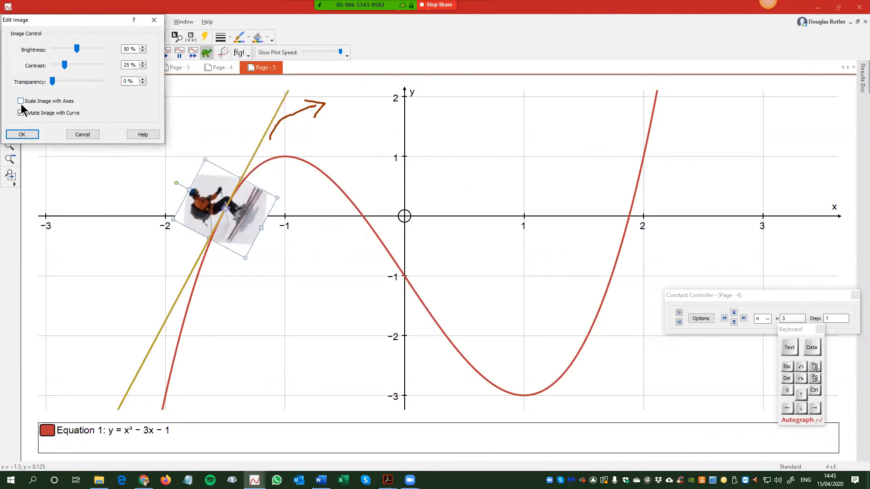
{"action": "left_click", "coordinate": [24, 134]}
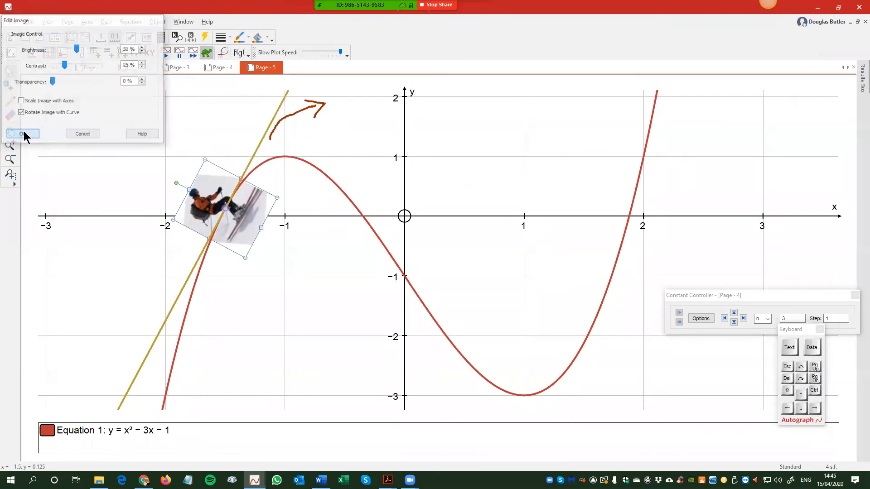
{"action": "left_click_drag", "start_coordinate": [204, 198], "coordinate": [150, 179]}
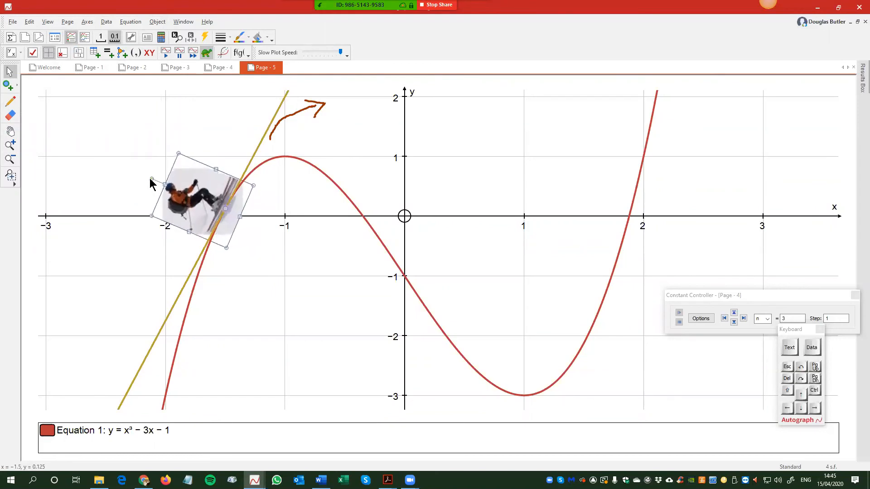
- Deselect the skier image and slide the tangent point along the curve to x = −1.6
{"action": "left_click", "coordinate": [153, 272]}
{"action": "left_click", "coordinate": [224, 209]}
{"action": "left_click", "coordinate": [256, 198]}
{"action": "left_click_drag", "start_coordinate": [225, 207], "coordinate": [210, 273]}
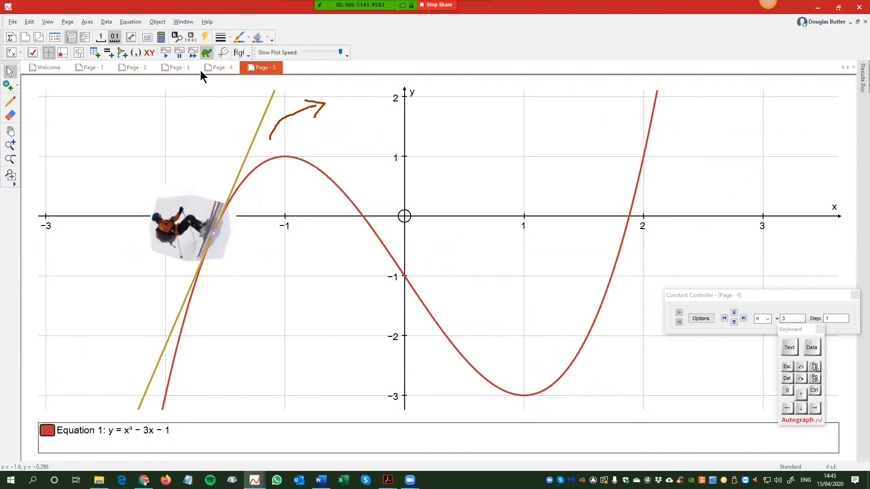
- Animate the tangent point's position in Automatic - Up/Down mode and start the skier moving along the cubic
{"action": "left_click", "coordinate": [205, 38]}
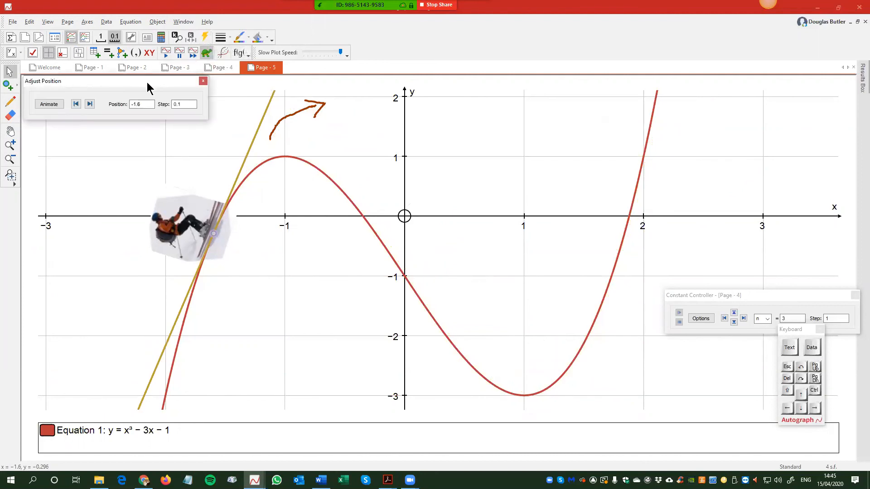
{"action": "left_click_drag", "start_coordinate": [147, 83], "coordinate": [739, 120]}
{"action": "left_click", "coordinate": [642, 141]}
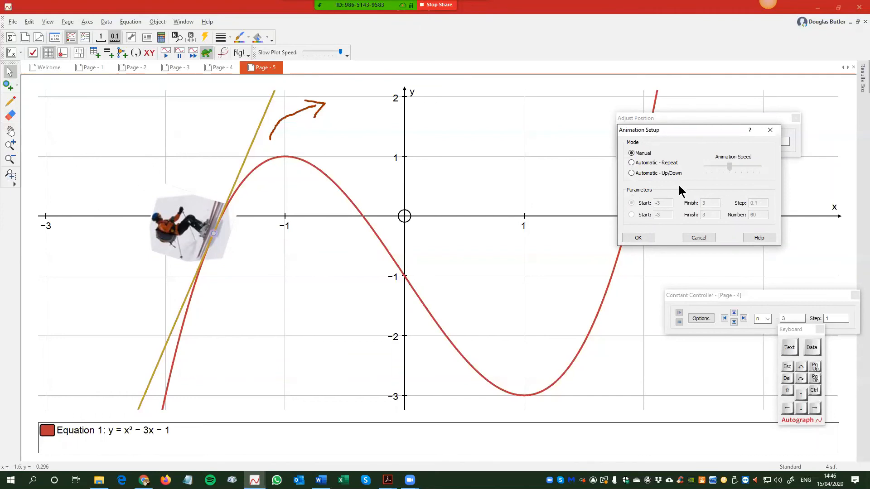
{"action": "left_click", "coordinate": [631, 173]}
{"action": "left_click", "coordinate": [637, 238]}
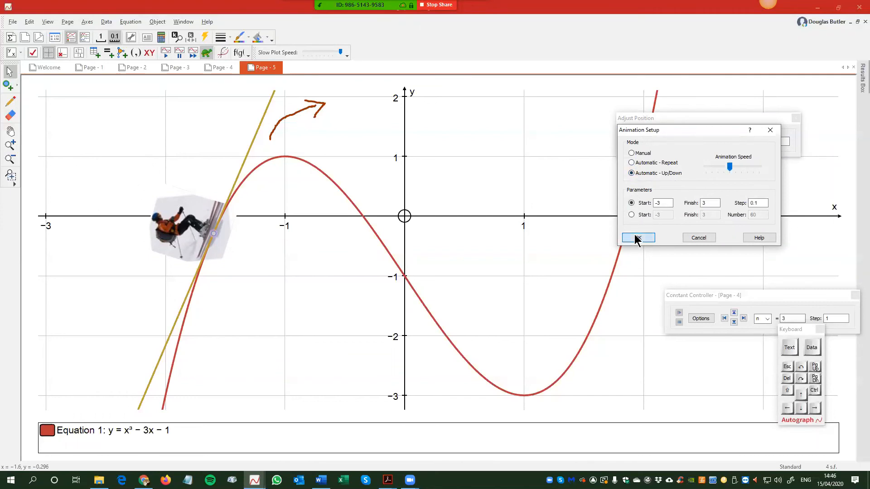
{"action": "left_click", "coordinate": [667, 142]}
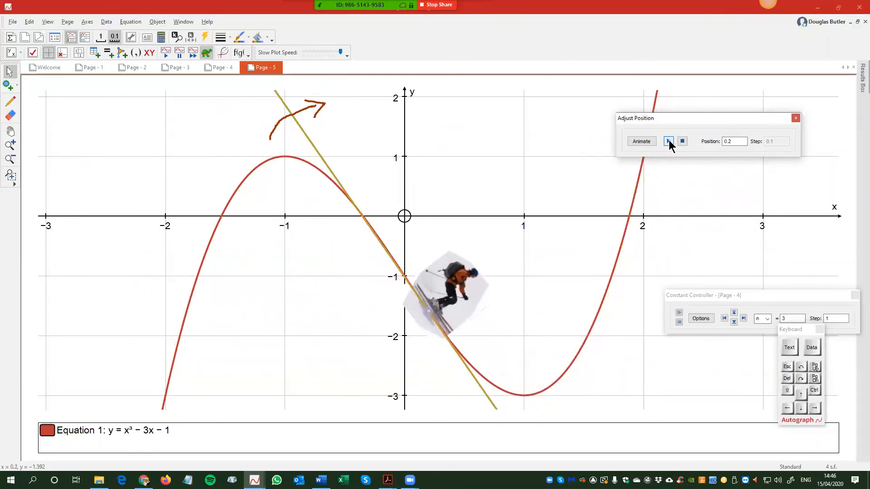
- Review the graph pages from Page 1 to Page 5, finishing at the point on y = x² on Page 2
{"action": "left_click", "coordinate": [217, 68]}
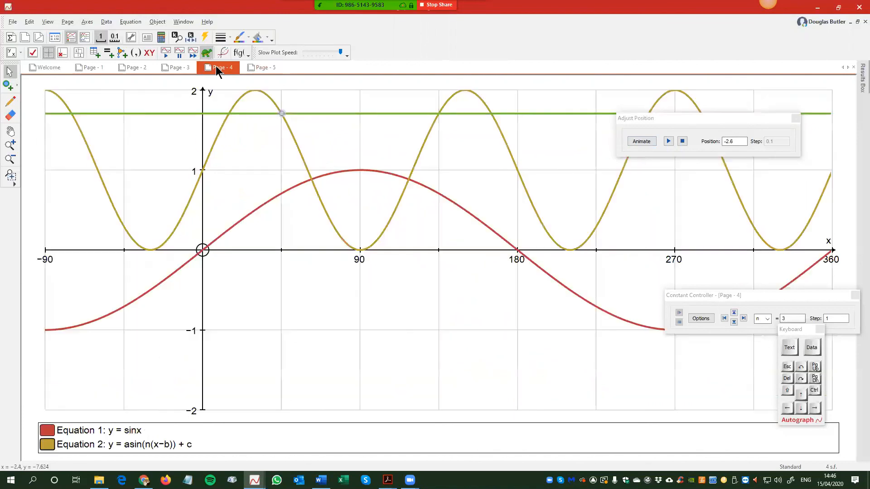
{"action": "left_click", "coordinate": [169, 67]}
{"action": "left_click", "coordinate": [114, 68]}
{"action": "left_click", "coordinate": [89, 66]}
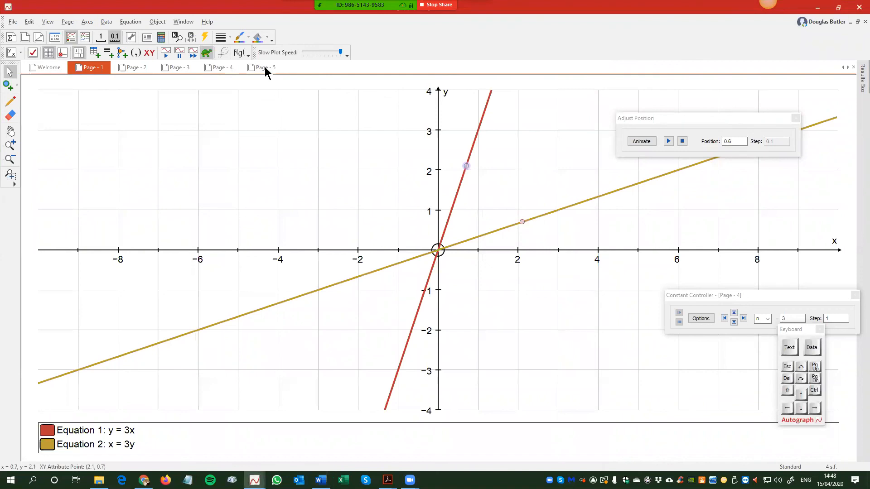
{"action": "left_click", "coordinate": [267, 68]}
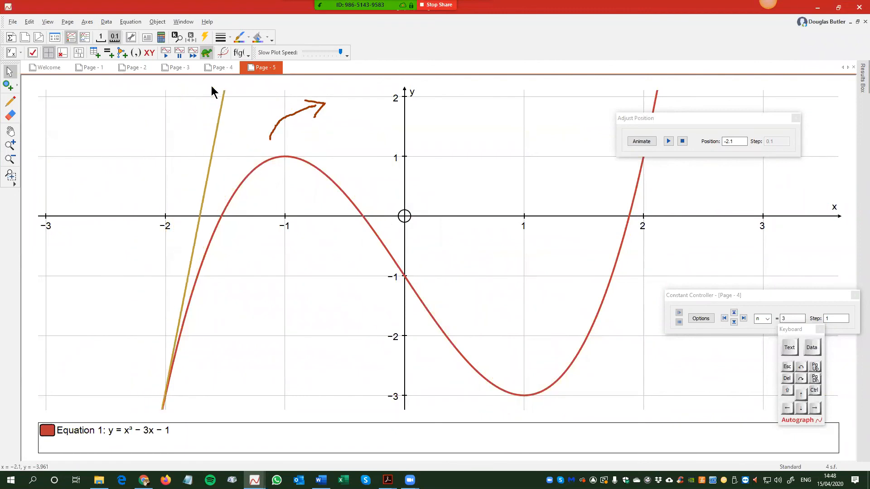
{"action": "left_click", "coordinate": [213, 67]}
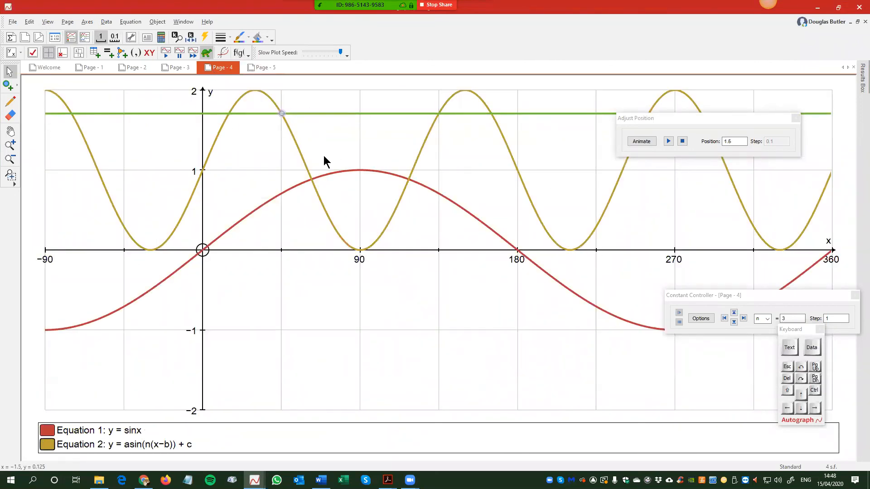
{"action": "left_click", "coordinate": [174, 67]}
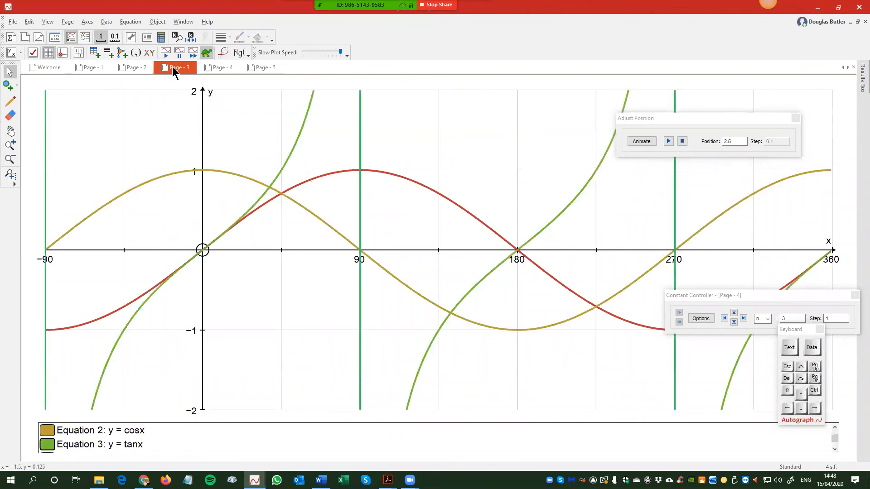
{"action": "left_click", "coordinate": [127, 67]}
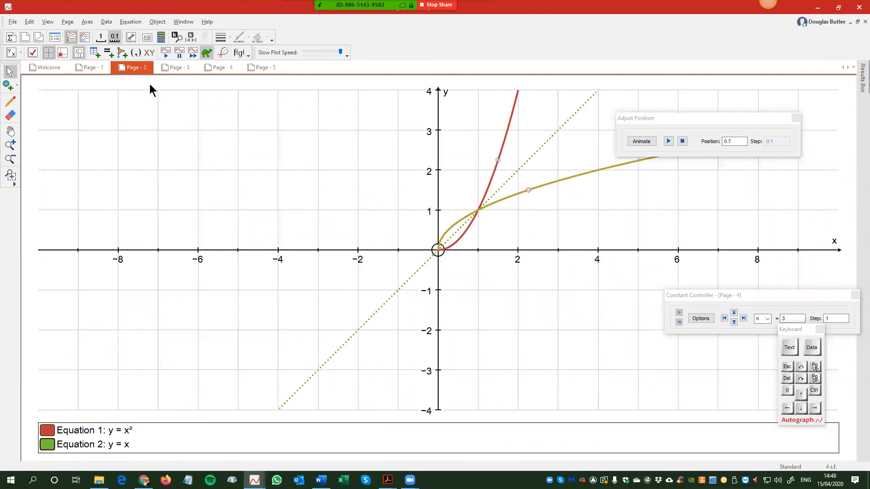
{"action": "mouse_move", "coordinate": [499, 161]}
{"action": "left_mouse_down"}
{"action": "mouse_move", "coordinate": [508, 135]}
{"action": "mouse_move", "coordinate": [478, 209]}
{"action": "mouse_move", "coordinate": [441, 257]}
{"action": "mouse_move", "coordinate": [497, 166]}
{"action": "left_mouse_up"}
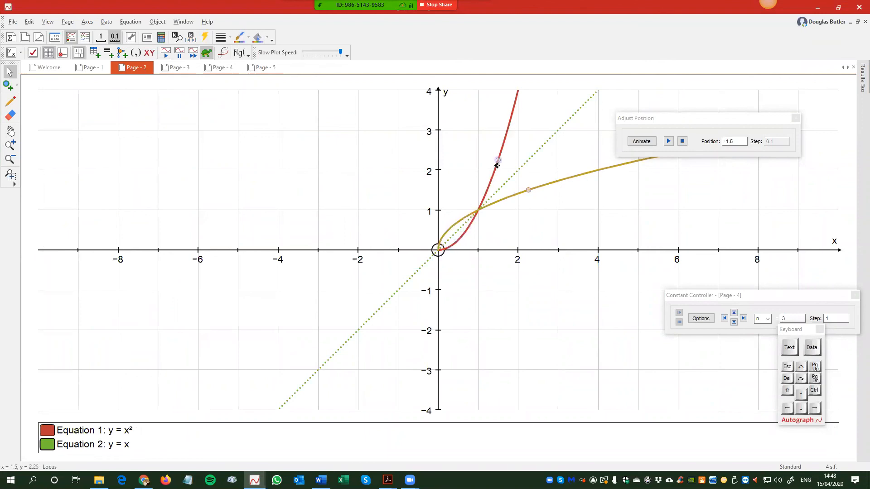
- Switch to MasterClass_Webinar.docx in Word and read through the Session 3 Algebra and Graphing topics, 3a to 3g
{"action": "key", "text": "alt+Tab"}
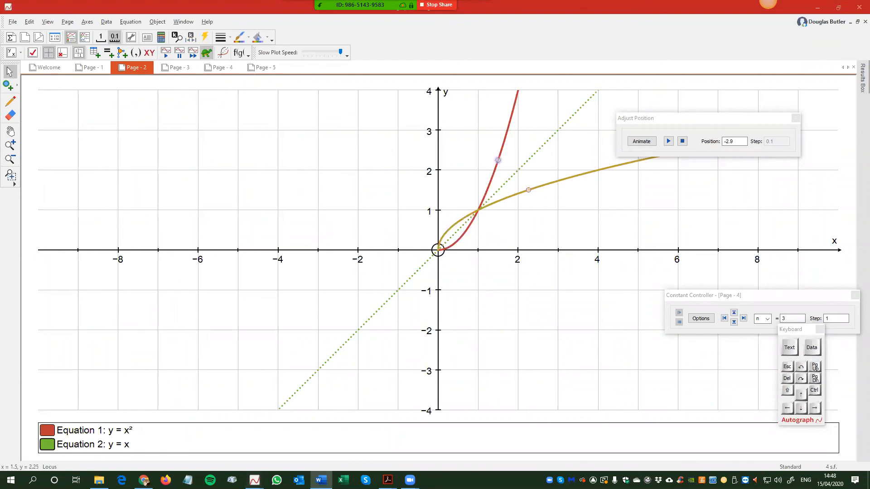
{"action": "scroll", "coordinate": [340, 221], "scroll_direction": "down", "scroll_amount": 12}
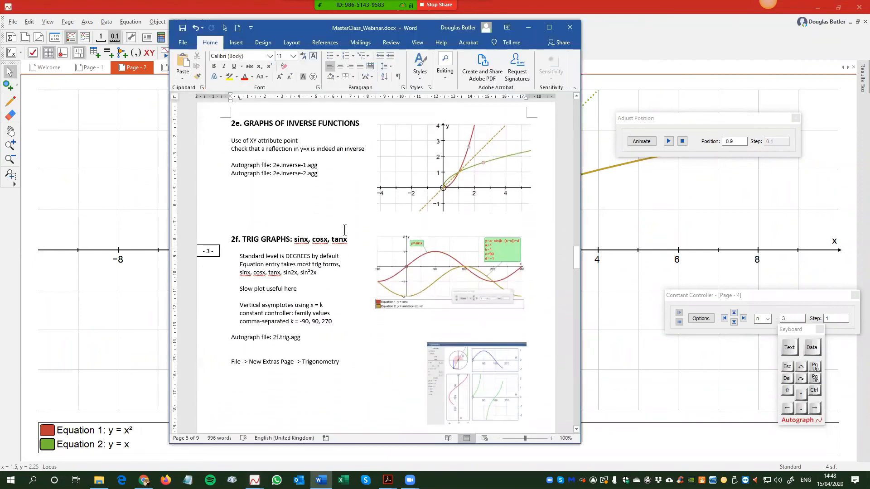
{"action": "scroll", "coordinate": [340, 221], "scroll_direction": "down", "scroll_amount": 10}
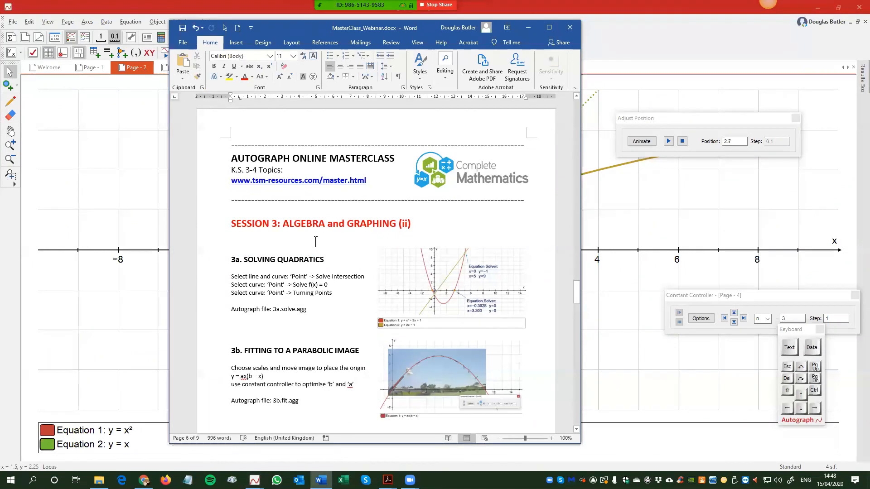
{"action": "scroll", "coordinate": [314, 239], "scroll_direction": "down", "scroll_amount": 1}
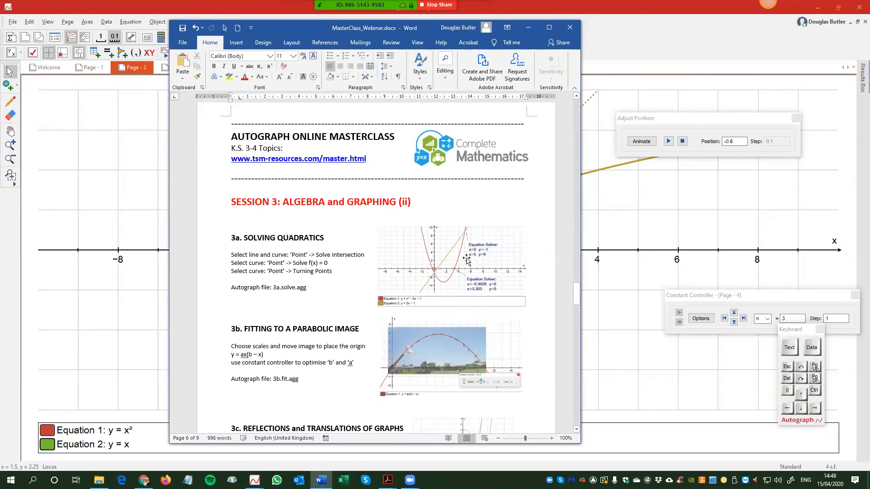
{"action": "scroll", "coordinate": [356, 276], "scroll_direction": "down", "scroll_amount": 4}
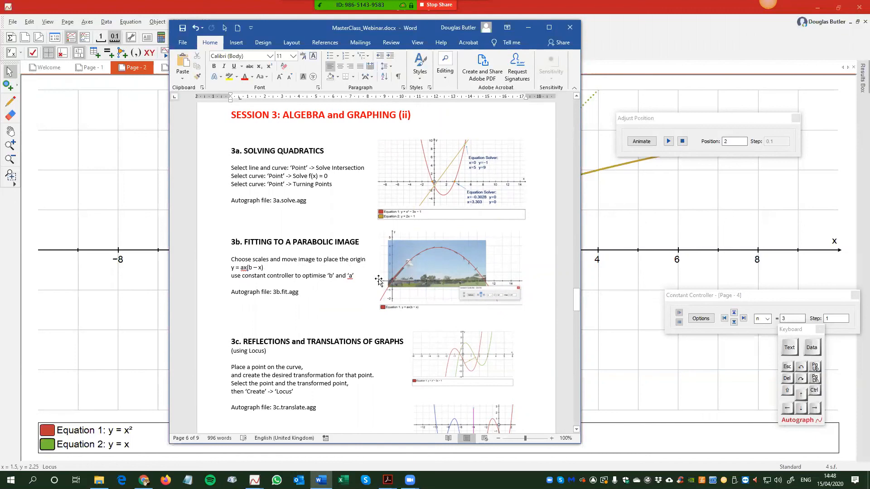
{"action": "left_click_drag", "start_coordinate": [355, 284], "coordinate": [355, 286]}
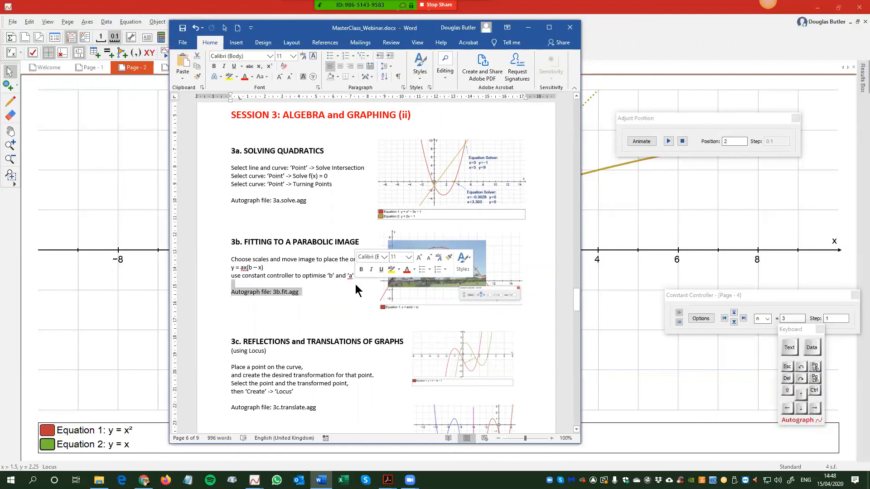
{"action": "left_click", "coordinate": [355, 294]}
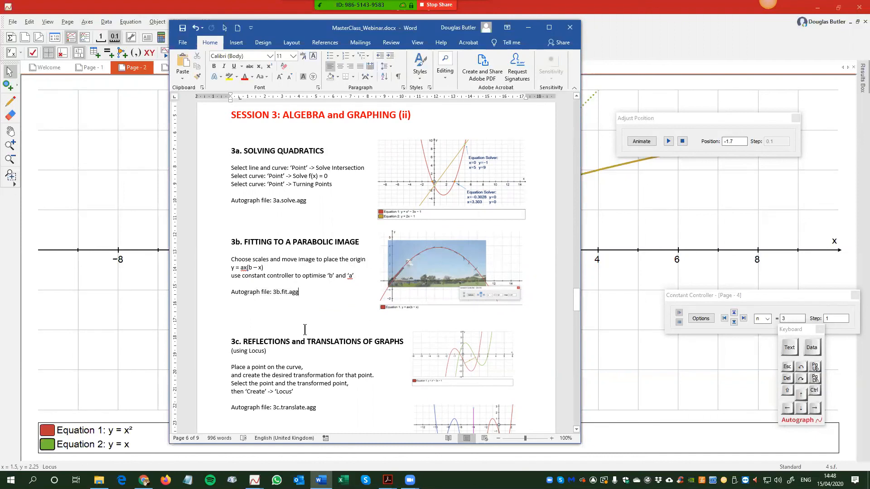
{"action": "scroll", "coordinate": [304, 329], "scroll_direction": "down", "scroll_amount": 4}
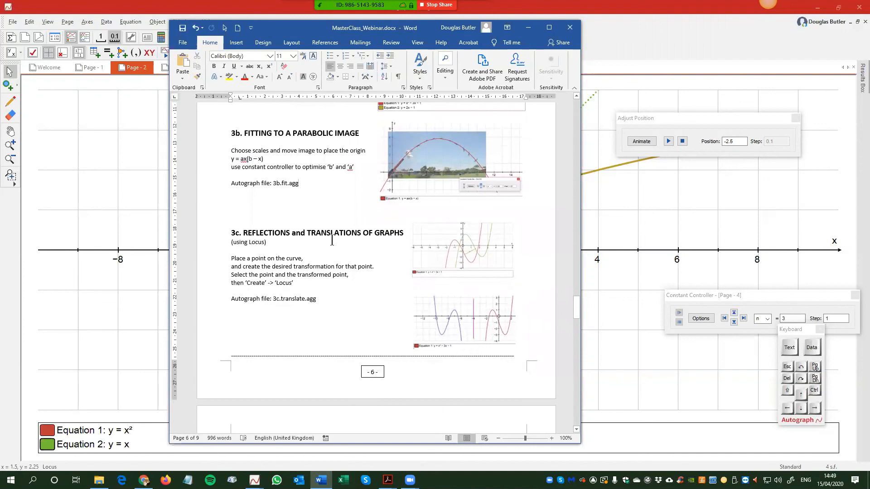
{"action": "scroll", "coordinate": [392, 276], "scroll_direction": "down", "scroll_amount": 10}
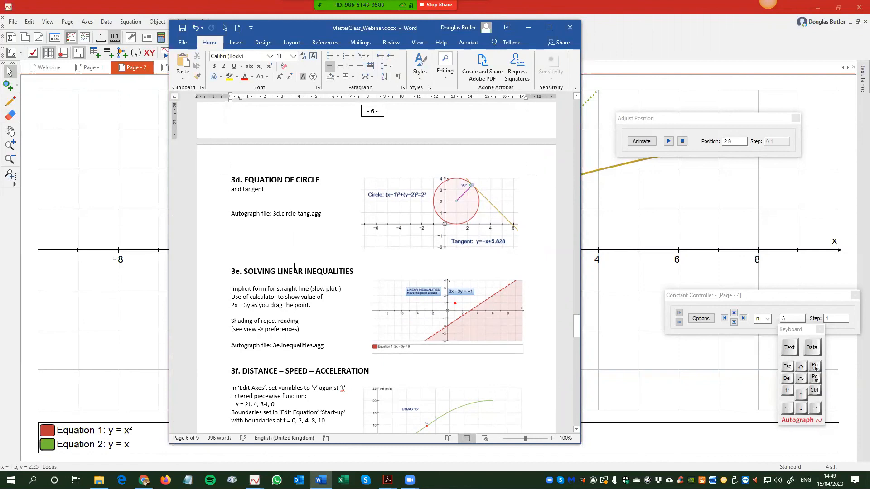
{"action": "scroll", "coordinate": [293, 268], "scroll_direction": "down", "scroll_amount": 3}
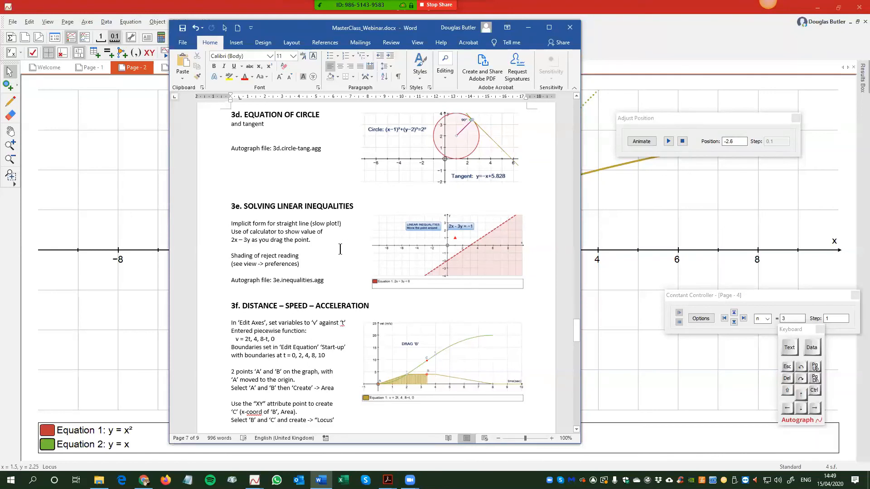
{"action": "scroll", "coordinate": [340, 249], "scroll_direction": "down", "scroll_amount": 5}
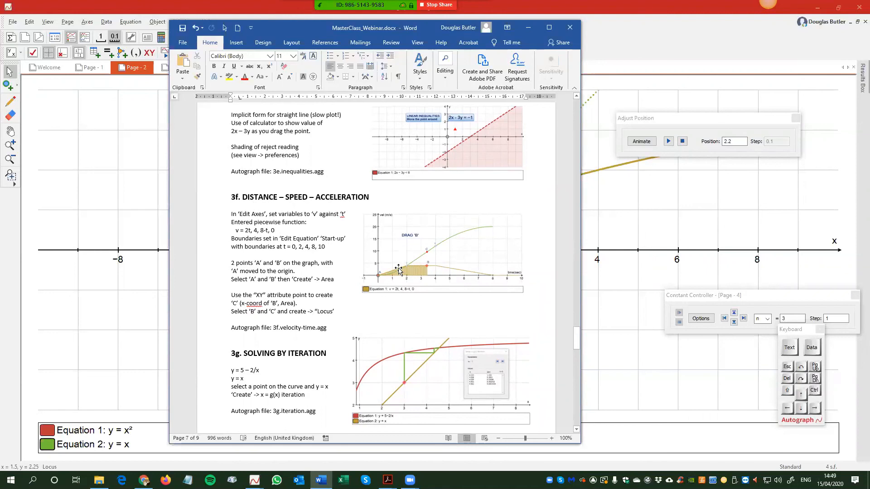
{"action": "scroll", "coordinate": [278, 281], "scroll_direction": "down", "scroll_amount": 4}
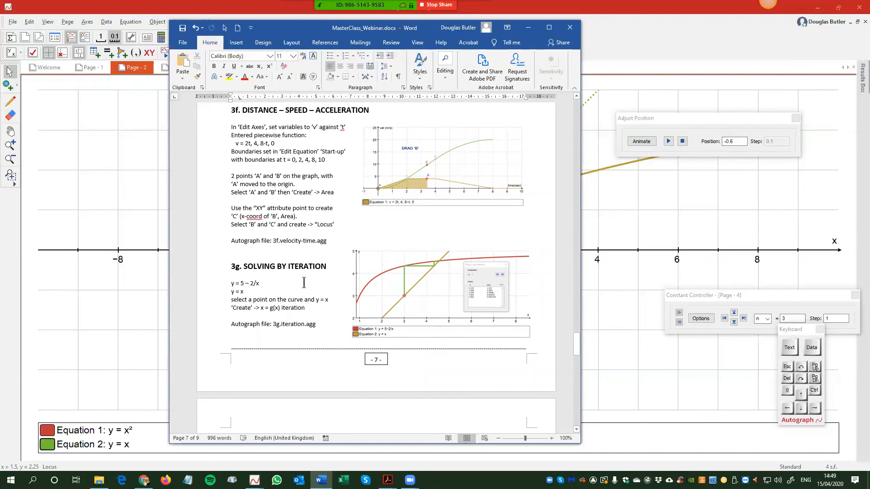
- Read through the Session 4 Statistics and Data Handling topics, 4a to 4g, up to the resources section ending the document
{"action": "scroll", "coordinate": [304, 283], "scroll_direction": "down", "scroll_amount": 10}
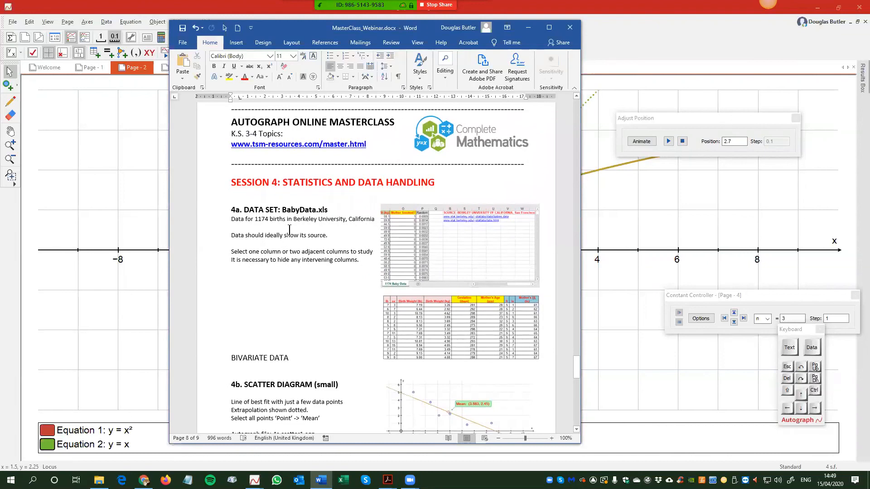
{"action": "scroll", "coordinate": [318, 248], "scroll_direction": "down", "scroll_amount": 8}
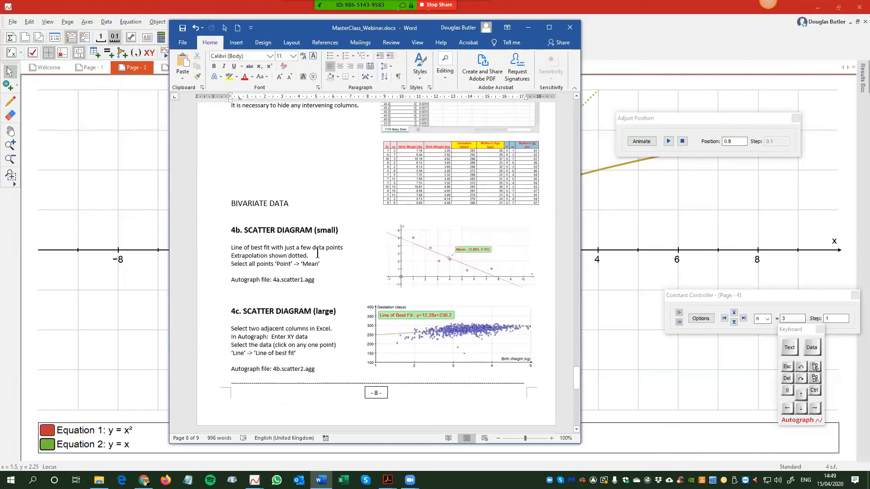
{"action": "scroll", "coordinate": [317, 248], "scroll_direction": "down", "scroll_amount": 10}
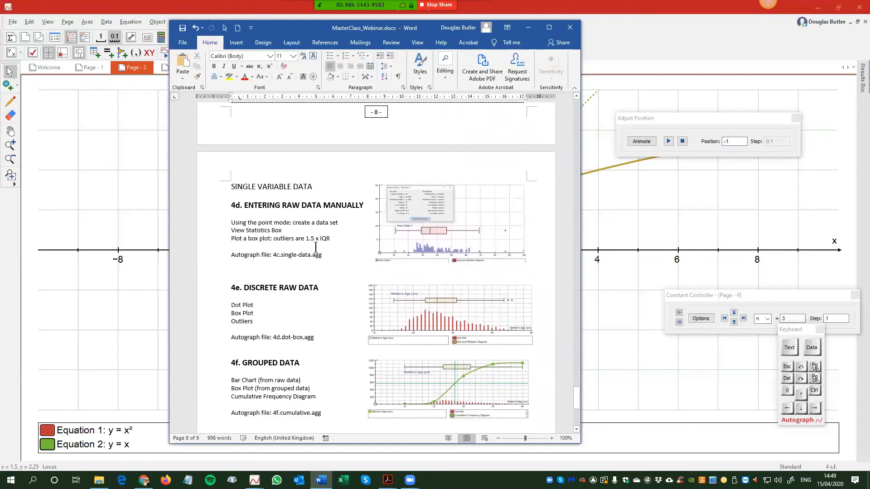
{"action": "scroll", "coordinate": [315, 247], "scroll_direction": "down", "scroll_amount": 6}
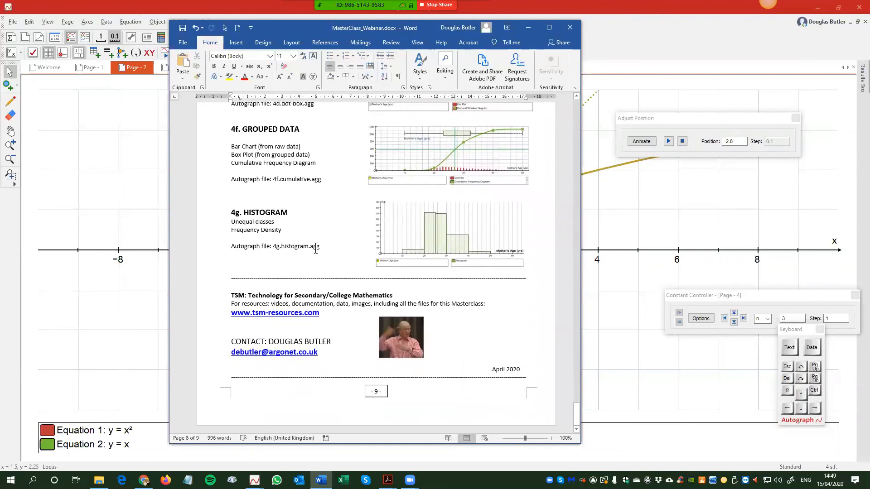